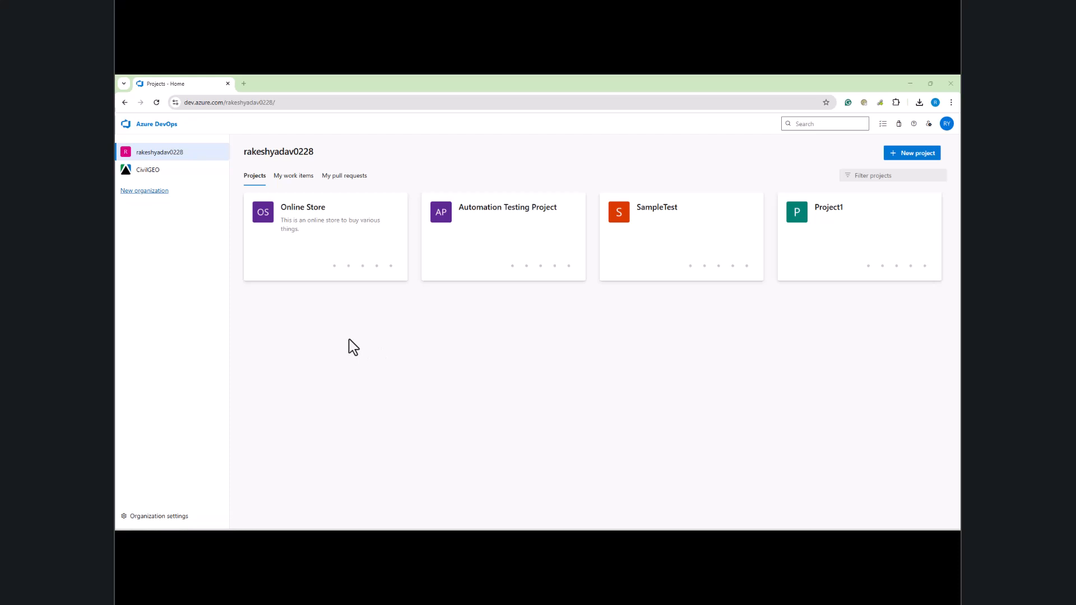
Step: Open the Online Store project from the organization's project list
{"action": "left_click", "coordinate": [316, 217]}
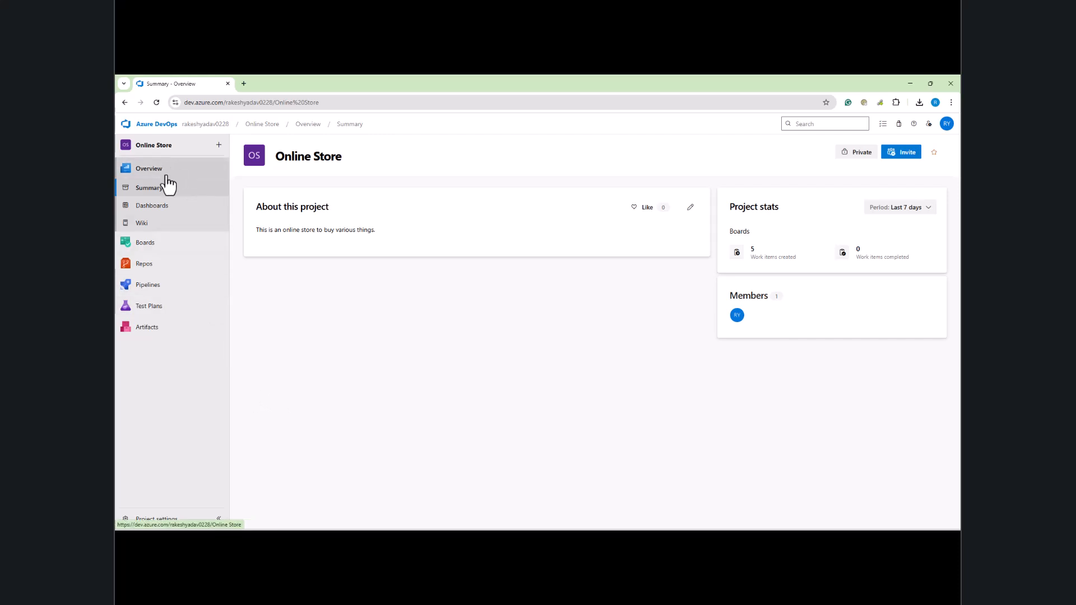
{"action": "mouse_move", "coordinate": [183, 246]}
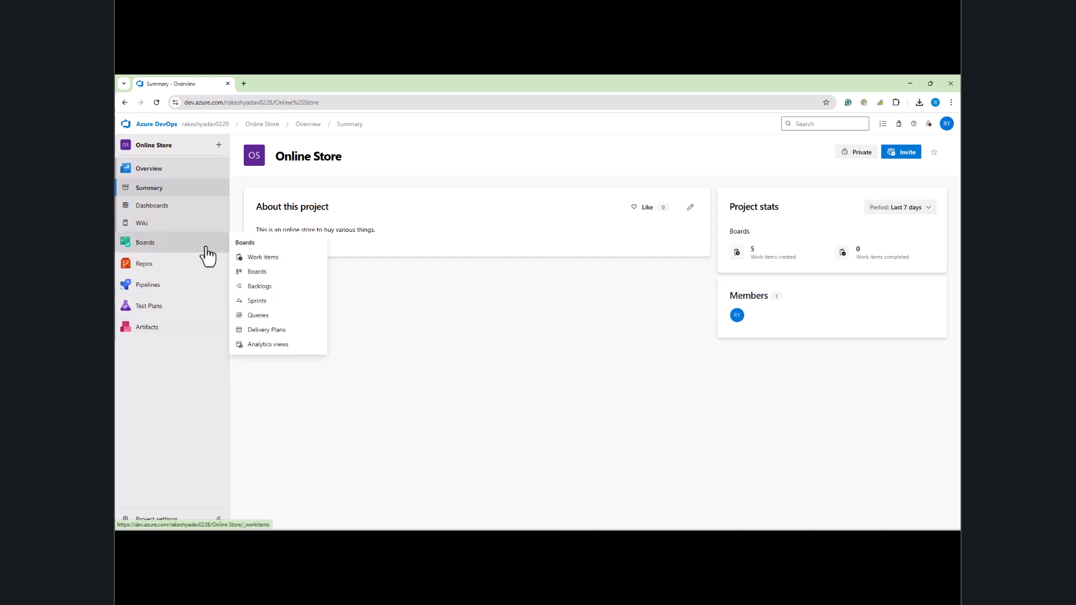
Step: Go to Online Store's Boards Queries page and show All queries, including My Queries and Shared Queries
{"action": "left_click", "coordinate": [254, 259]}
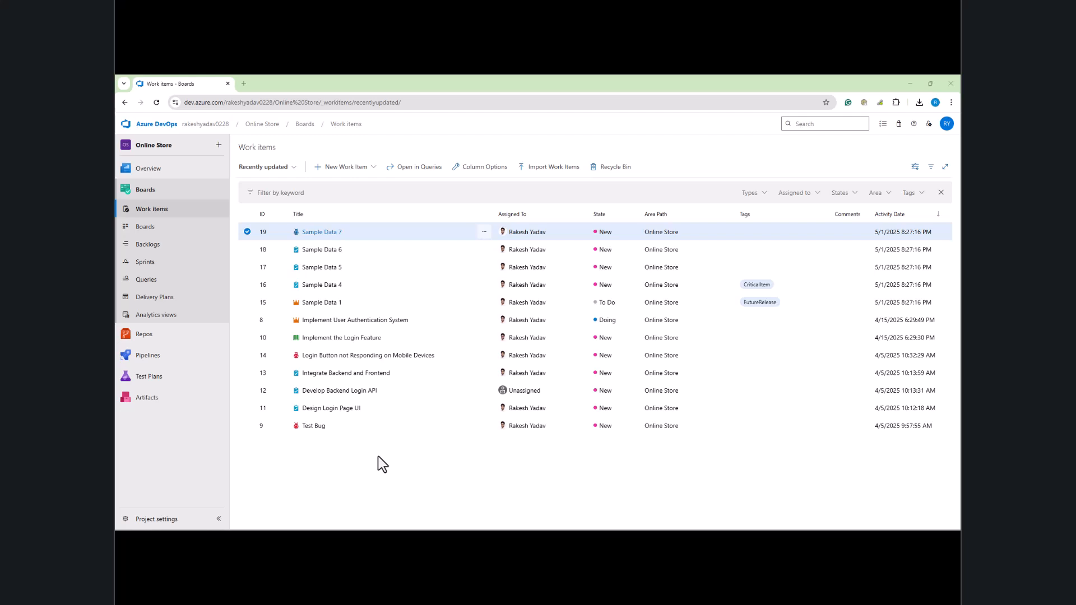
{"action": "left_click", "coordinate": [149, 284]}
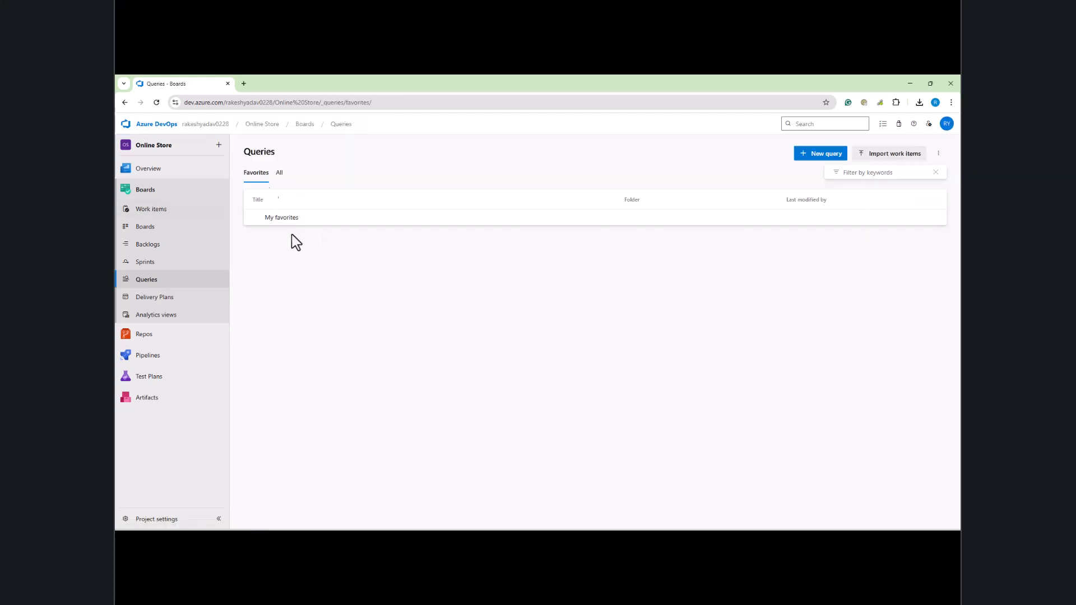
{"action": "left_click", "coordinate": [278, 174]}
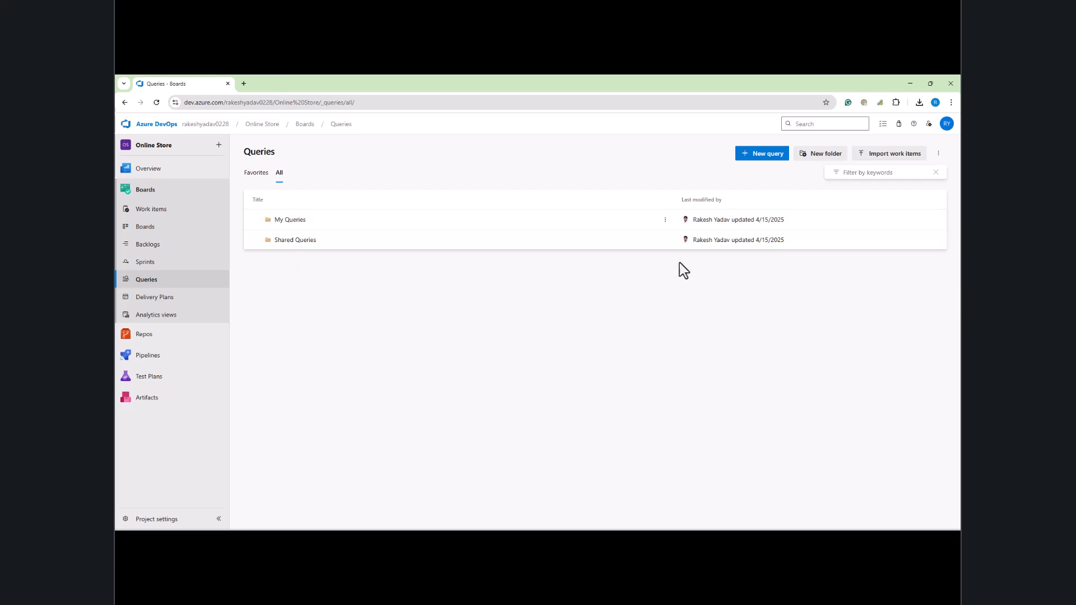
Step: Create a new query and delete its three default filter clauses
{"action": "left_click", "coordinate": [759, 163]}
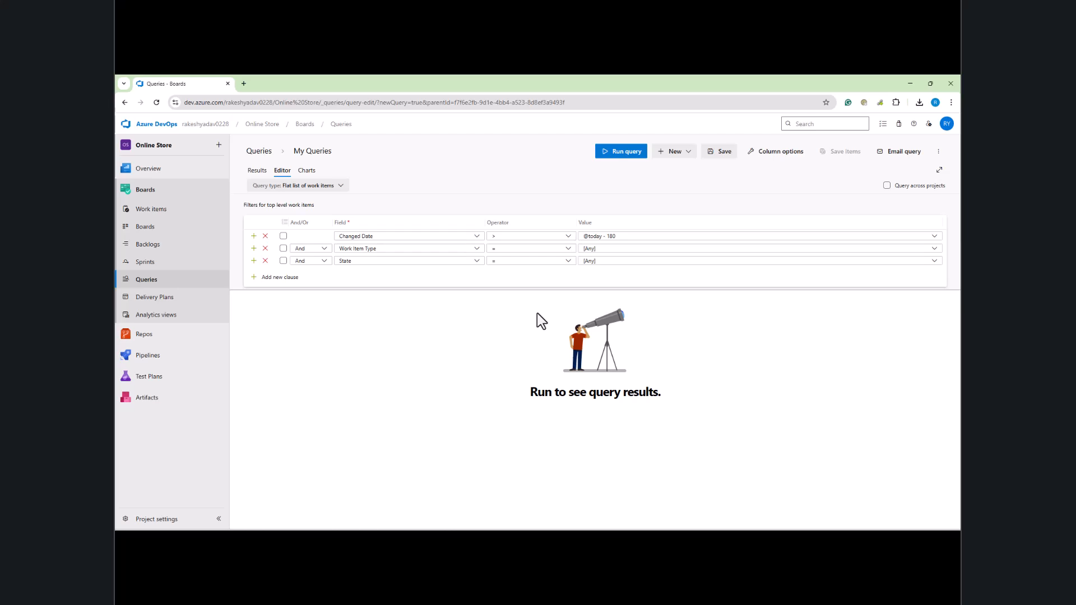
{"action": "left_click", "coordinate": [265, 248]}
{"action": "left_click", "coordinate": [266, 248]}
{"action": "left_click", "coordinate": [266, 235]}
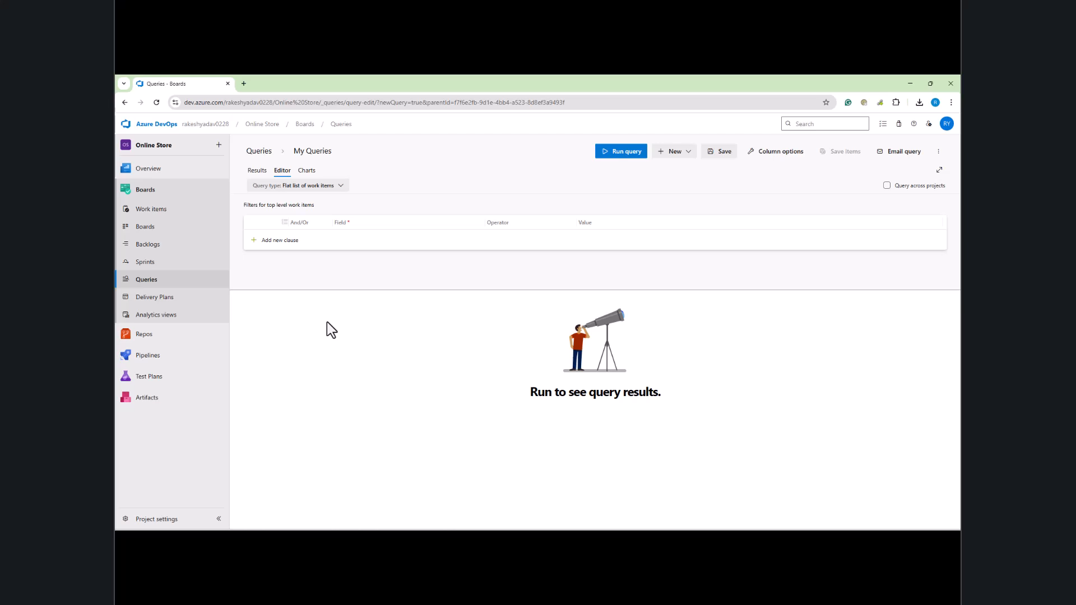
Step: Add a filter clause on the Title field
{"action": "left_click", "coordinate": [281, 241]}
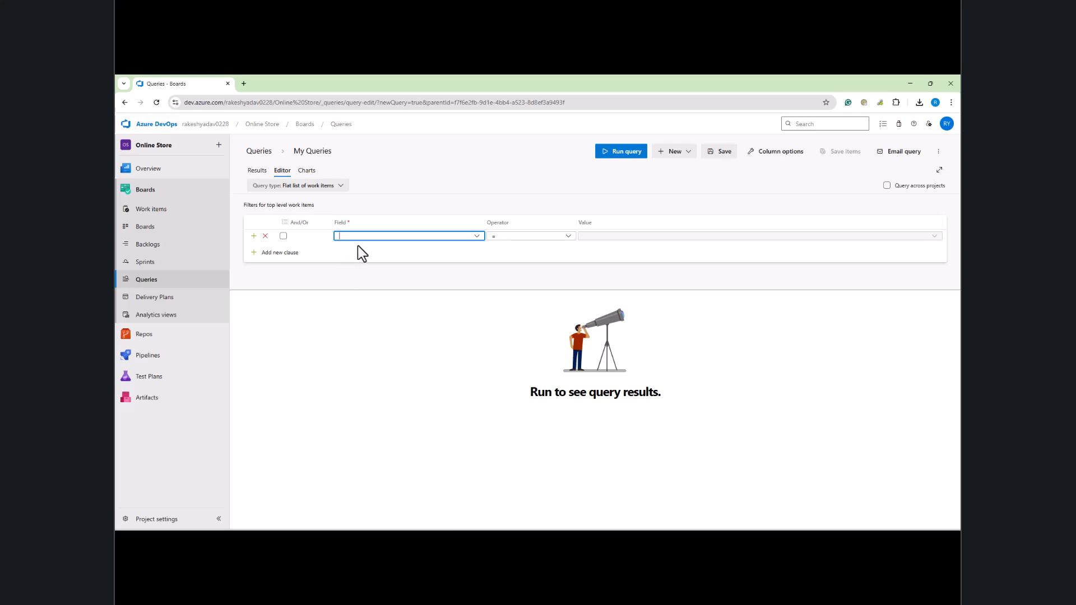
{"action": "left_click", "coordinate": [478, 236]}
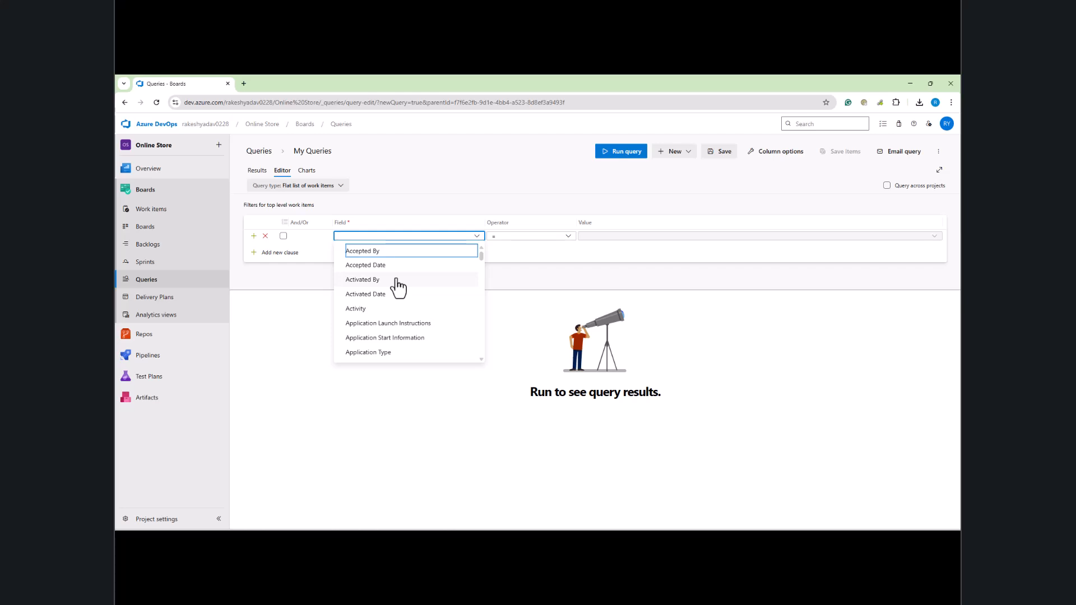
{"action": "type", "text": "titl"}
{"action": "left_click", "coordinate": [360, 254]}
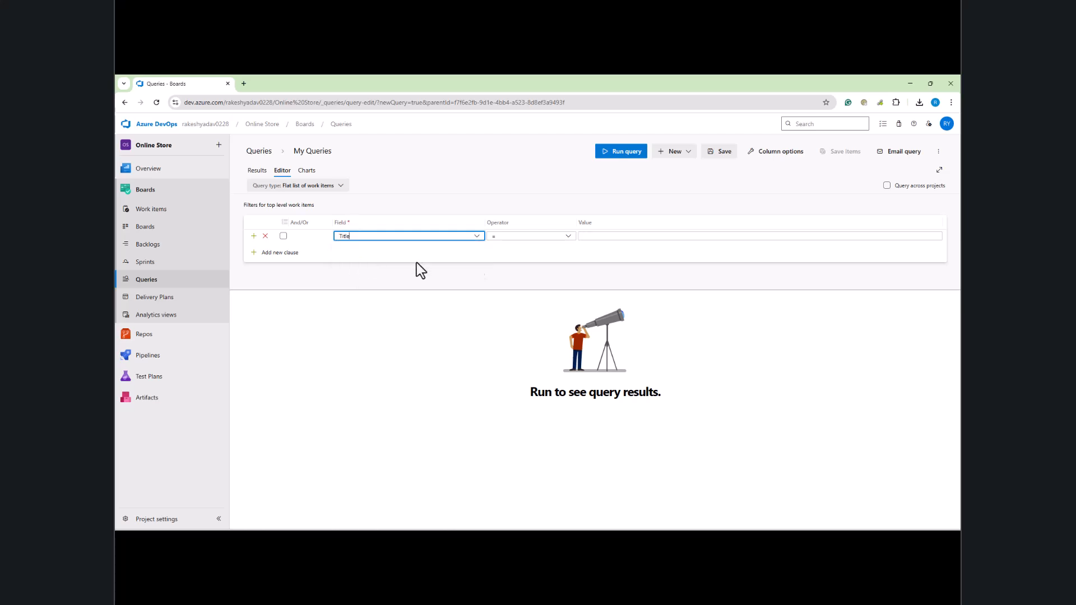
Step: Set the Title clause to Contains 'Sample' and run the query, returning five items
{"action": "left_click", "coordinate": [568, 236]}
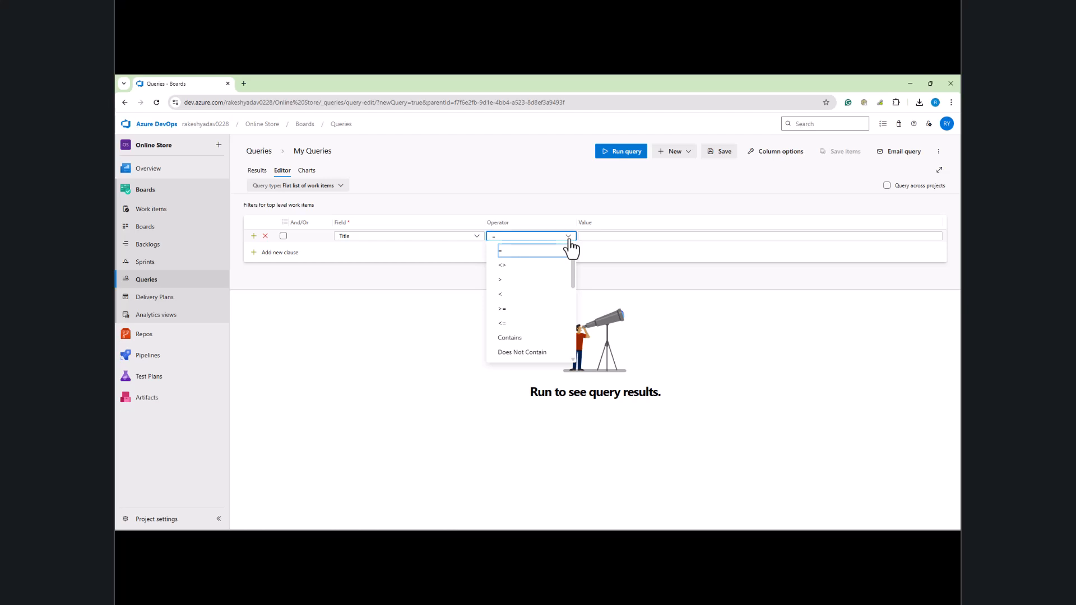
{"action": "left_click", "coordinate": [568, 237]}
{"action": "left_click", "coordinate": [604, 236]}
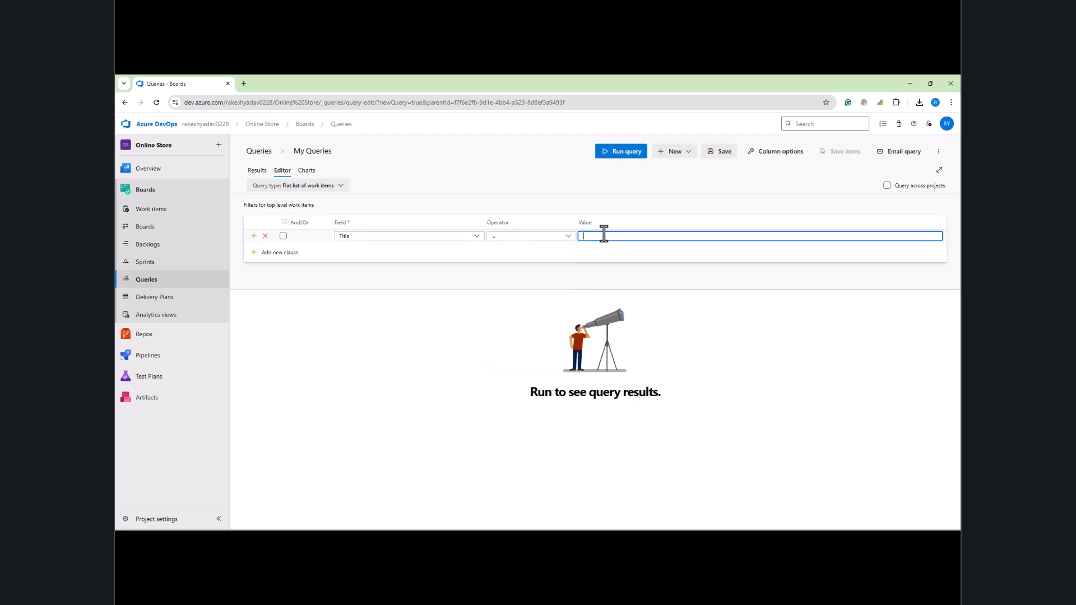
{"action": "left_click", "coordinate": [567, 236]}
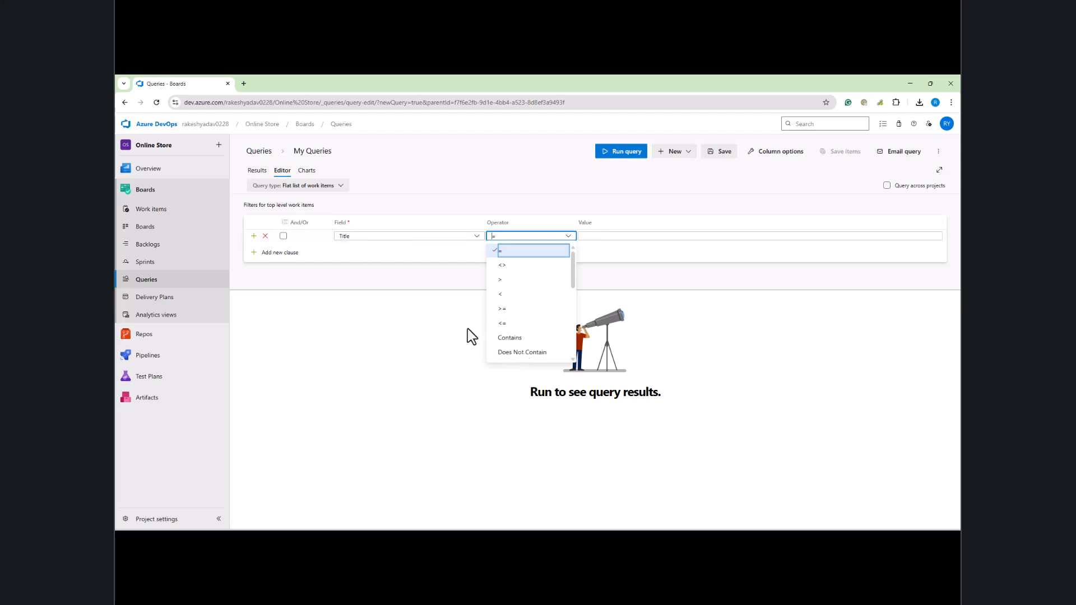
{"action": "left_click", "coordinate": [510, 339]}
{"action": "left_click", "coordinate": [609, 235]}
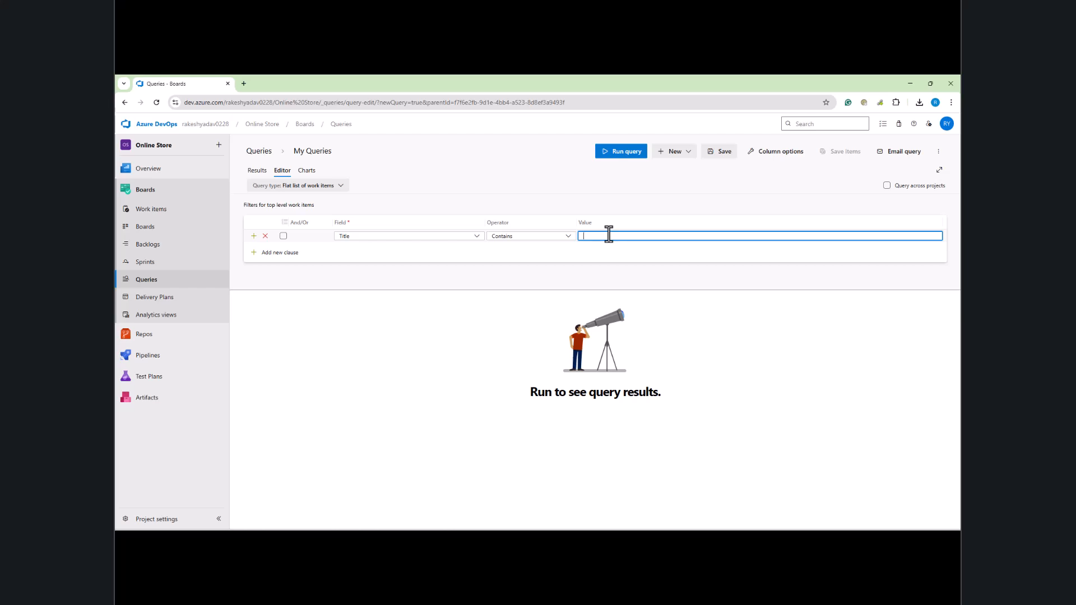
{"action": "type", "text": "Sample"}
{"action": "left_click", "coordinate": [623, 157]}
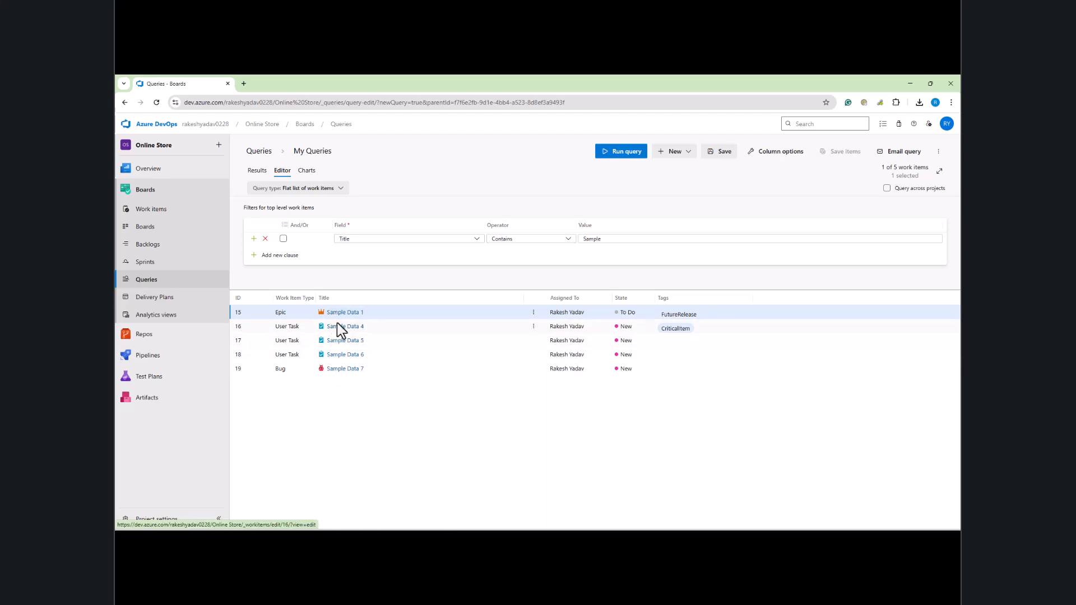
Step: Extend the Title value to 'Sample Data' and rerun the query
{"action": "left_click", "coordinate": [620, 240]}
{"action": "type", "text": "Data 1"}
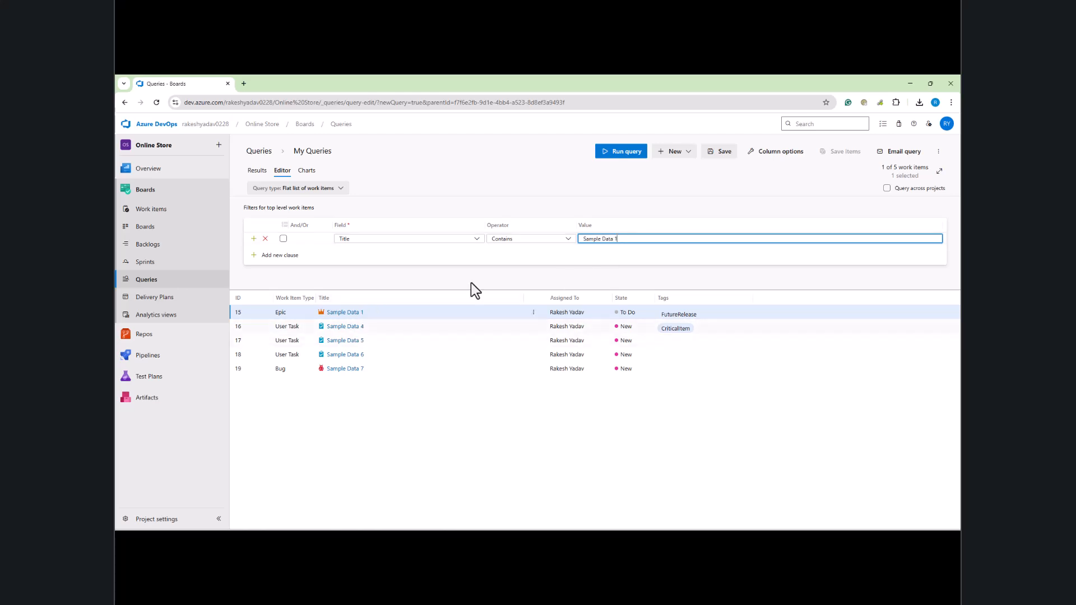
{"action": "left_click", "coordinate": [624, 156]}
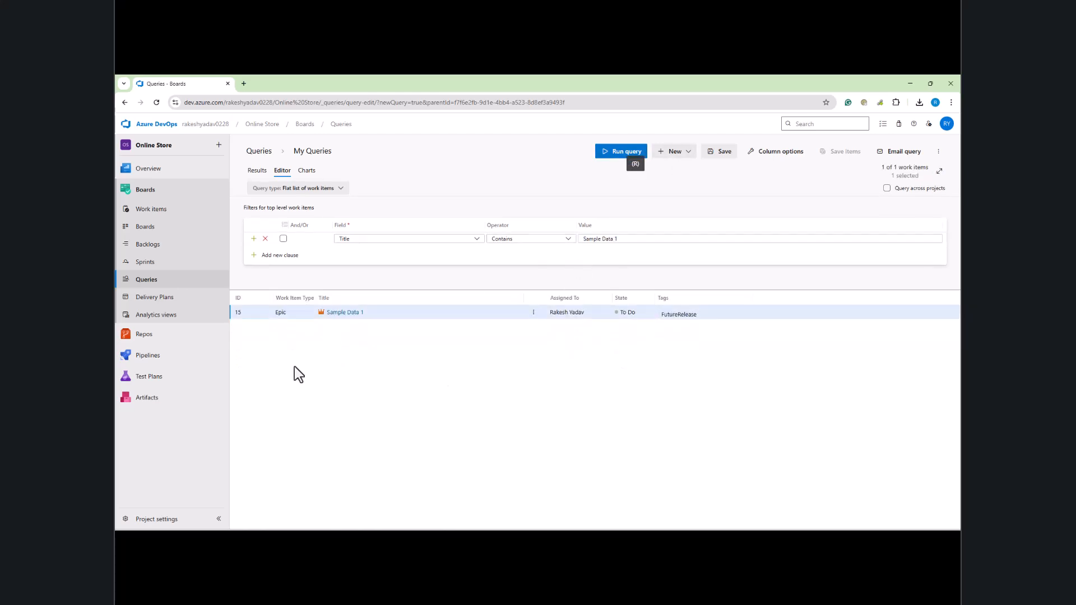
Step: Try an exact Title = match, first with 'Sample Data', then with 'Sample Data 1'
{"action": "left_click", "coordinate": [568, 239]}
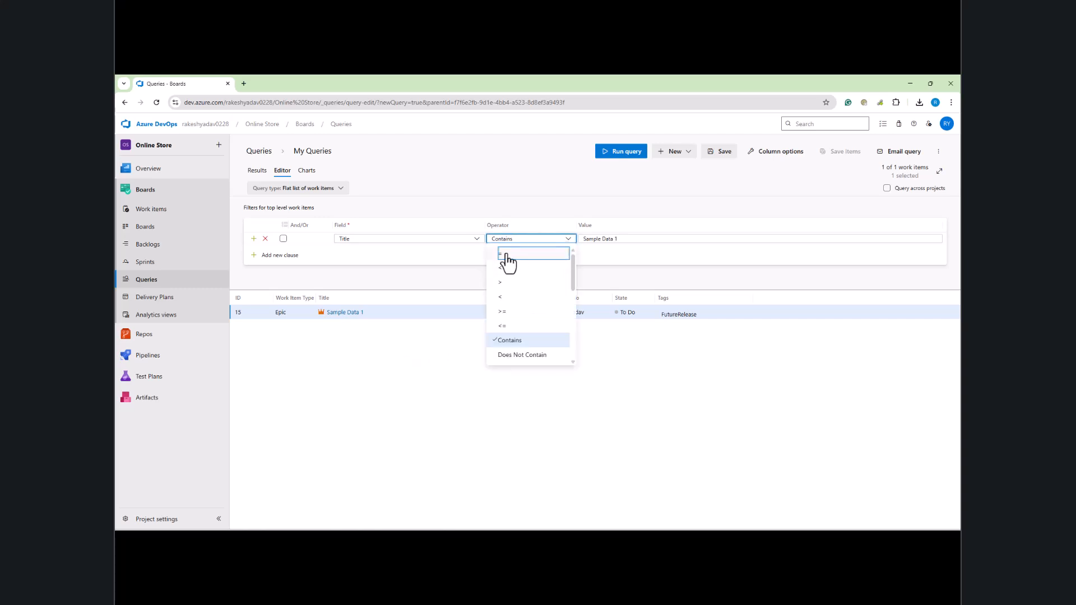
{"action": "left_click", "coordinate": [509, 259]}
{"action": "left_click", "coordinate": [641, 238]}
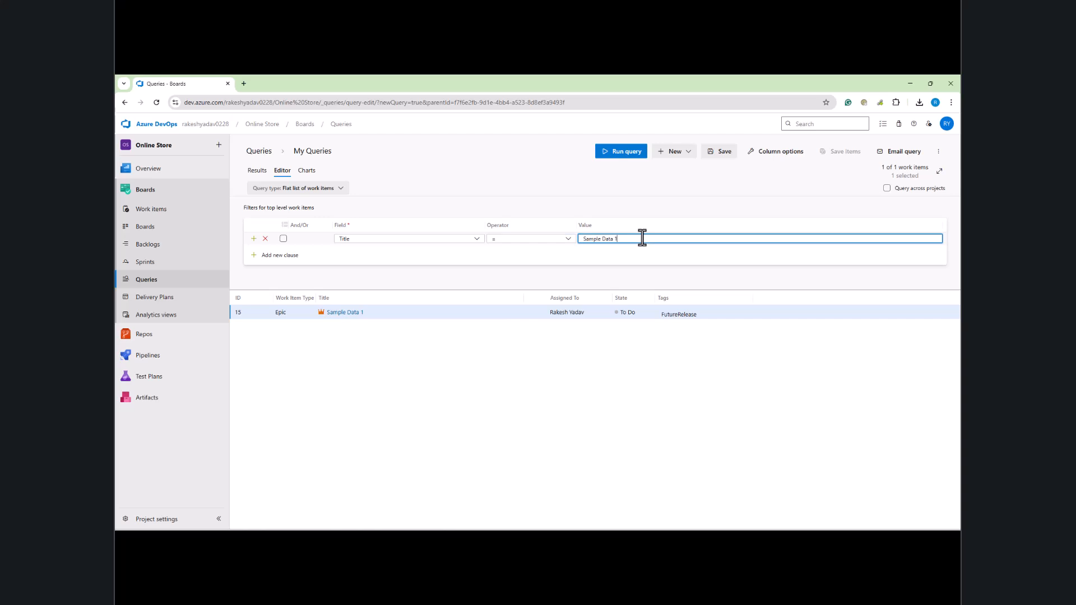
{"action": "left_click", "coordinate": [623, 152]}
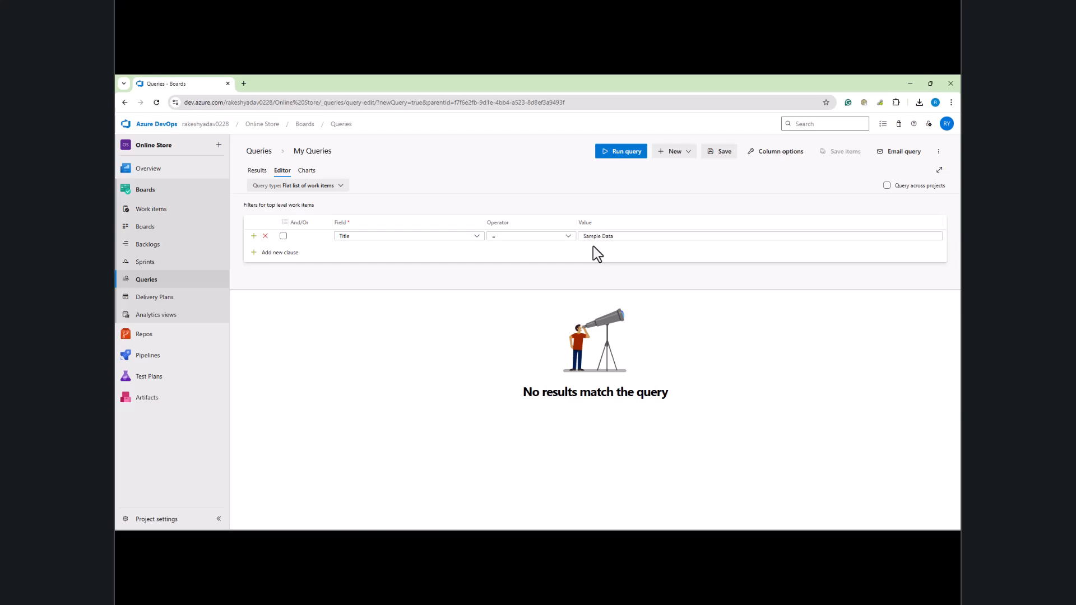
{"action": "left_click", "coordinate": [630, 237]}
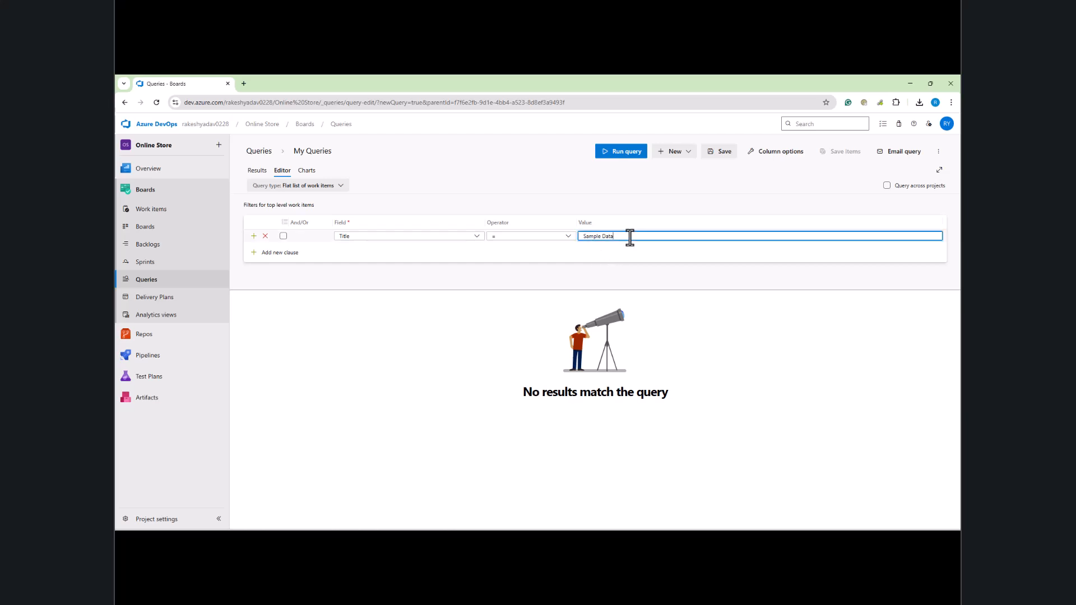
{"action": "type", "text": "1"}
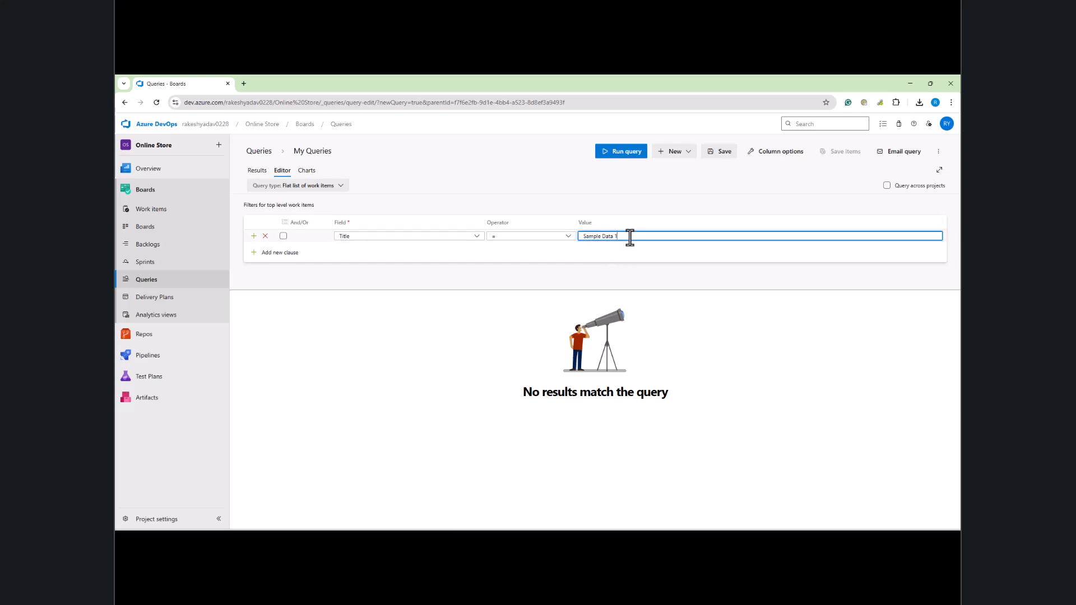
{"action": "left_click", "coordinate": [625, 153]}
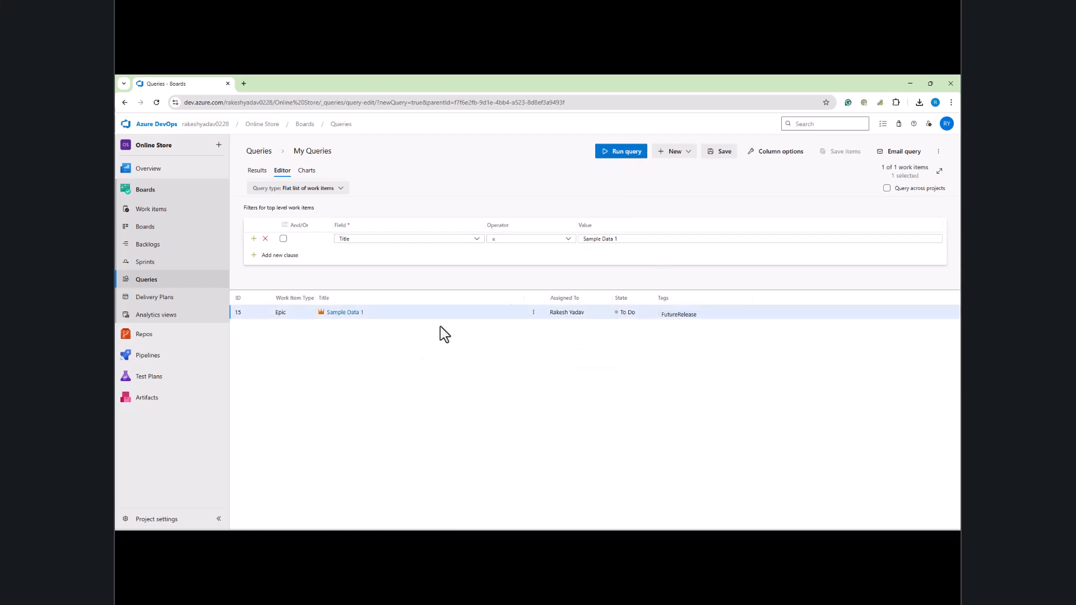
Step: Switch the operator back to Contains 'Sample Data' and rerun, listing five items
{"action": "left_click", "coordinate": [572, 240]}
{"action": "left_click", "coordinate": [508, 339]}
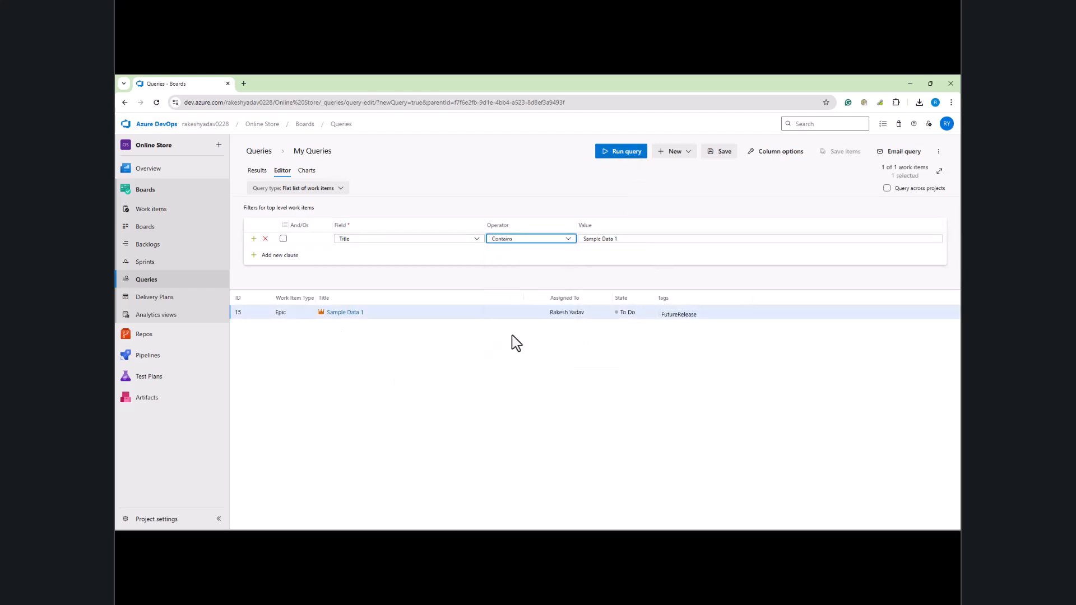
{"action": "left_click", "coordinate": [623, 239]}
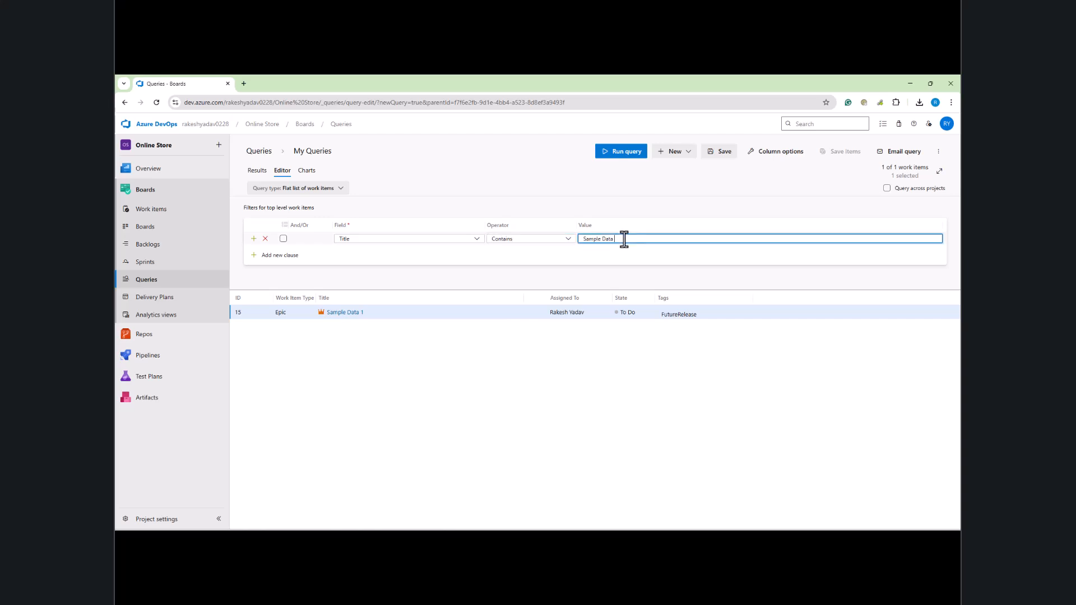
{"action": "left_click", "coordinate": [621, 152]}
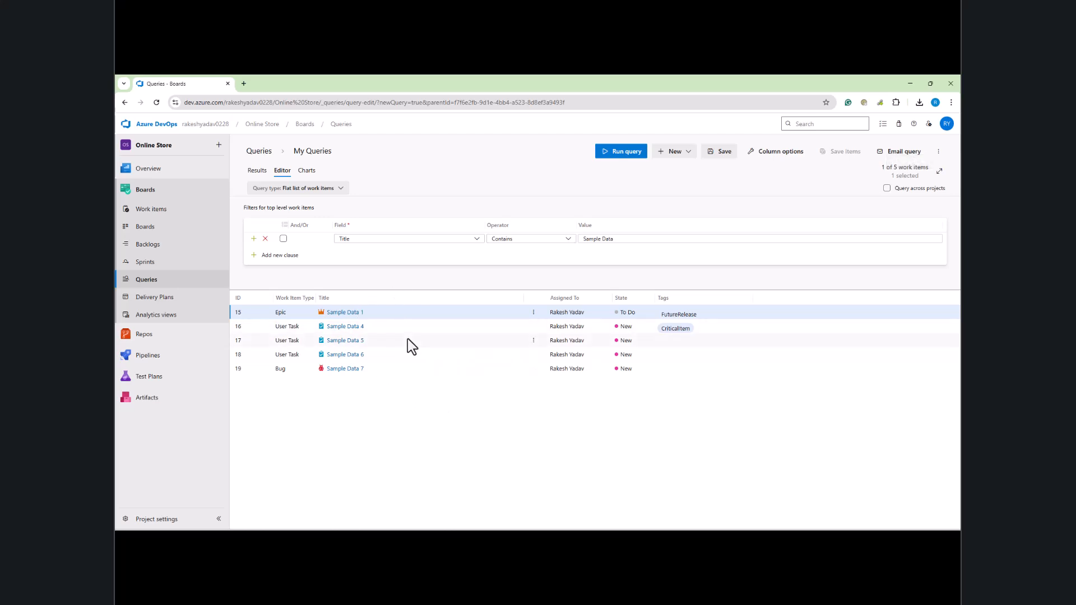
{"action": "left_click", "coordinate": [291, 257]}
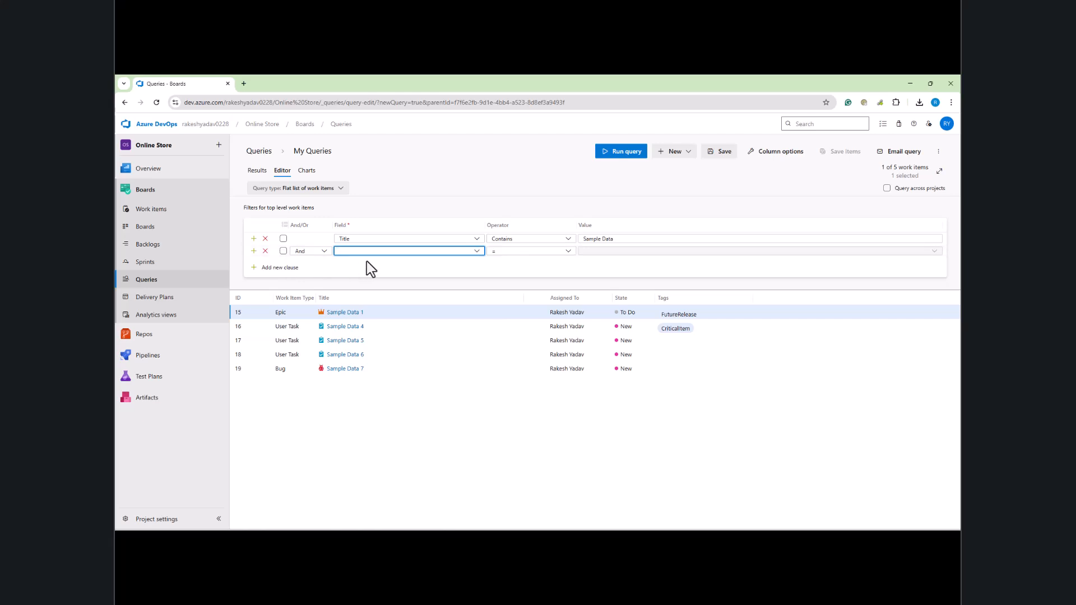
{"action": "type", "text": "creat"}
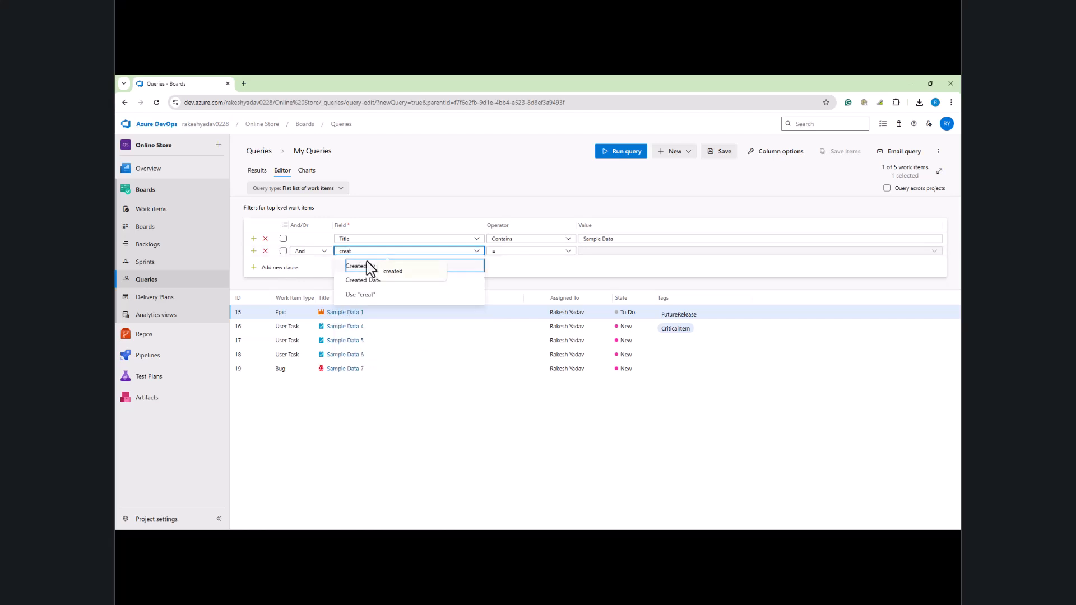
{"action": "left_click", "coordinate": [367, 267]}
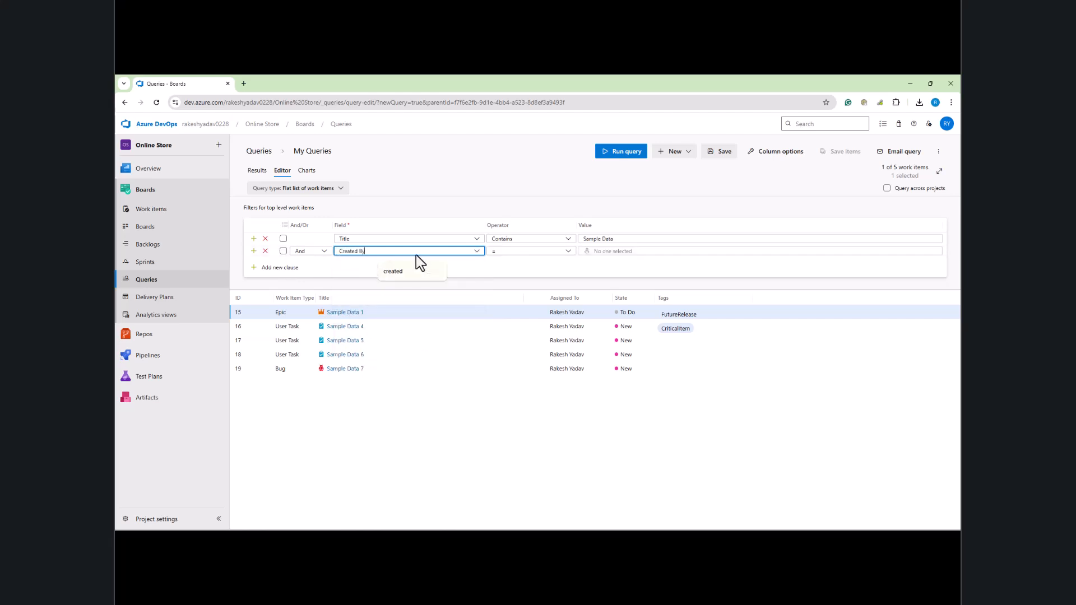
{"action": "left_click", "coordinate": [567, 252]}
{"action": "left_click", "coordinate": [611, 251]}
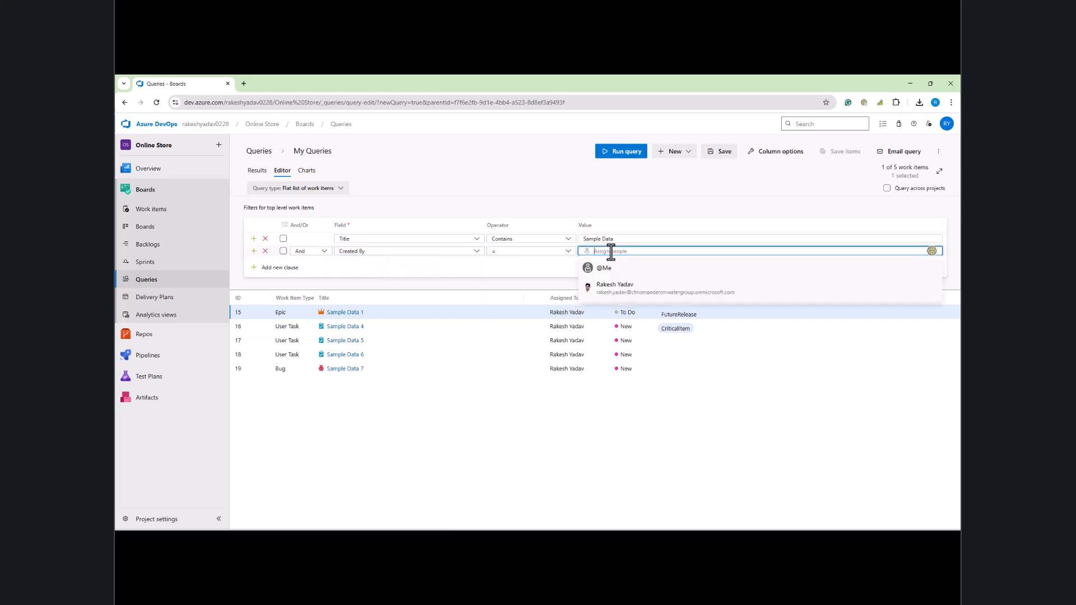
{"action": "left_click", "coordinate": [612, 272]}
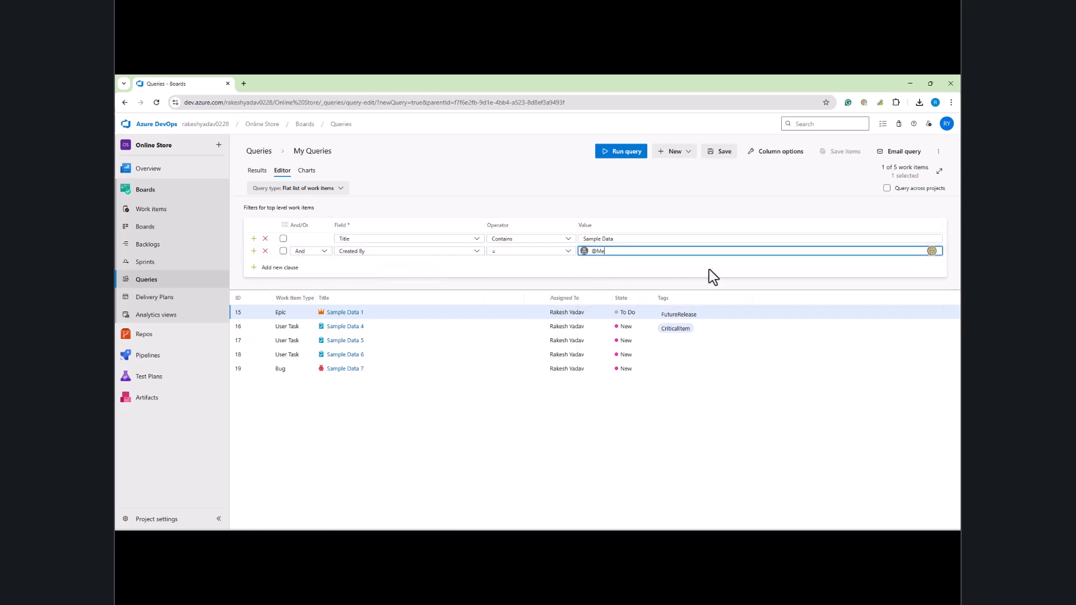
{"action": "left_click", "coordinate": [621, 151]}
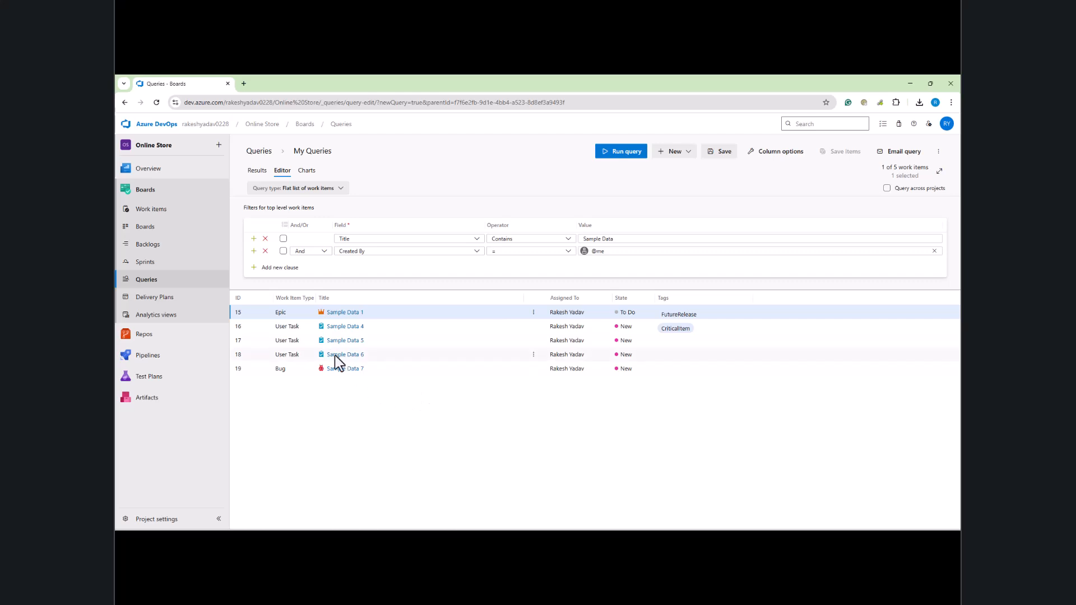
{"action": "left_click", "coordinate": [286, 271]}
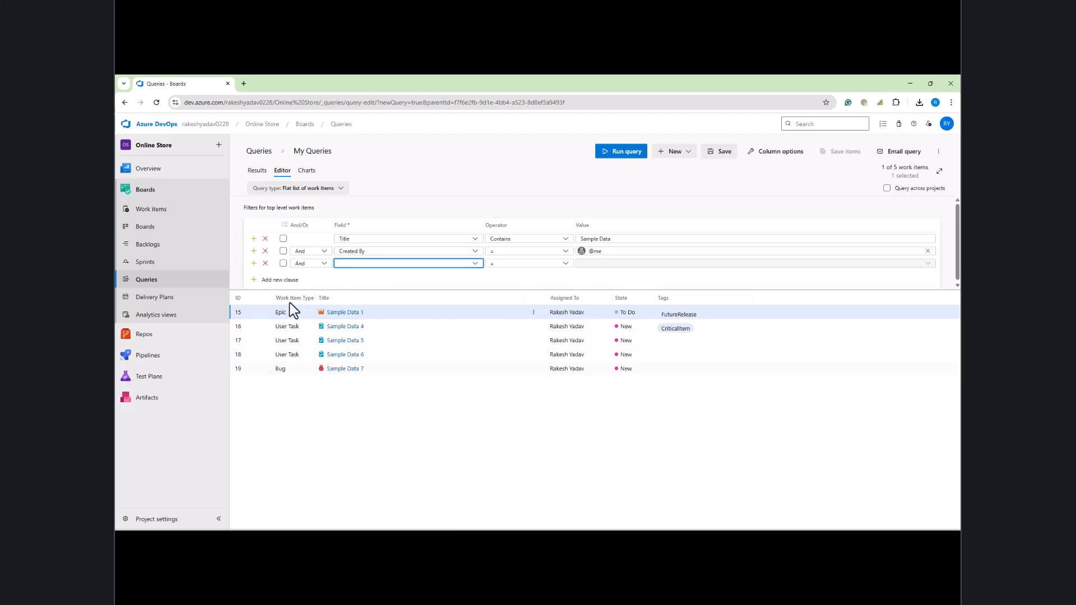
Step: Set the third clause to Work Item Type = User Task and run it, leaving three items
{"action": "type", "text": "work"}
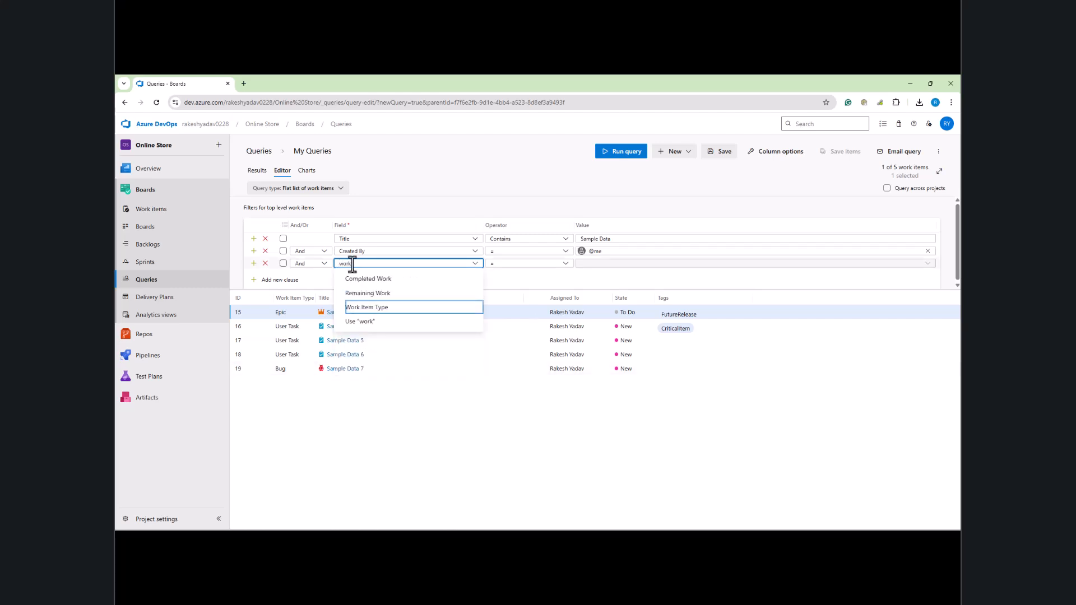
{"action": "left_click", "coordinate": [385, 307]}
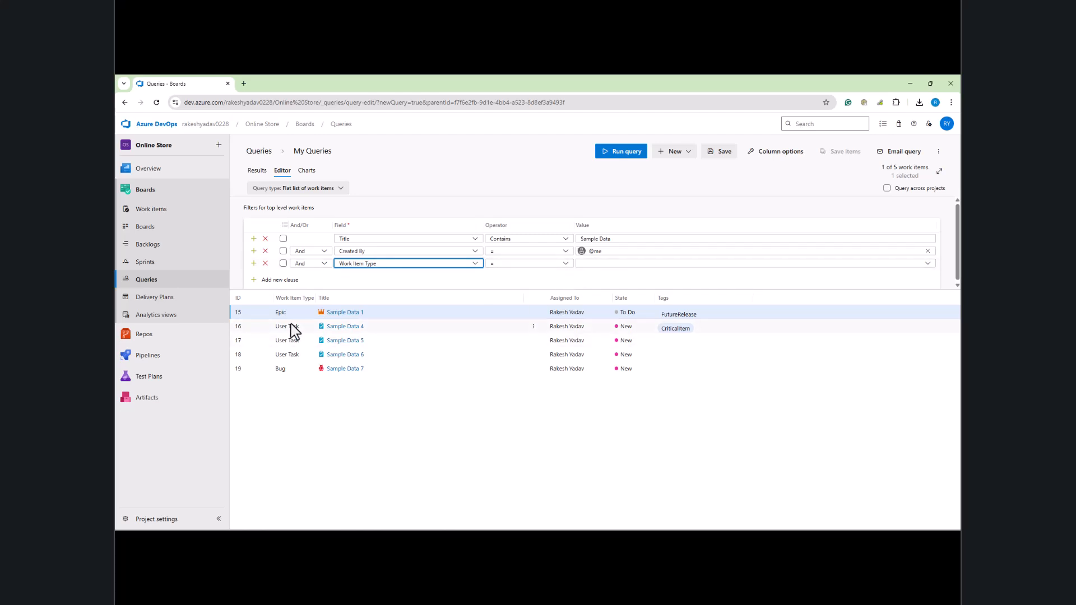
{"action": "left_click", "coordinate": [600, 263]}
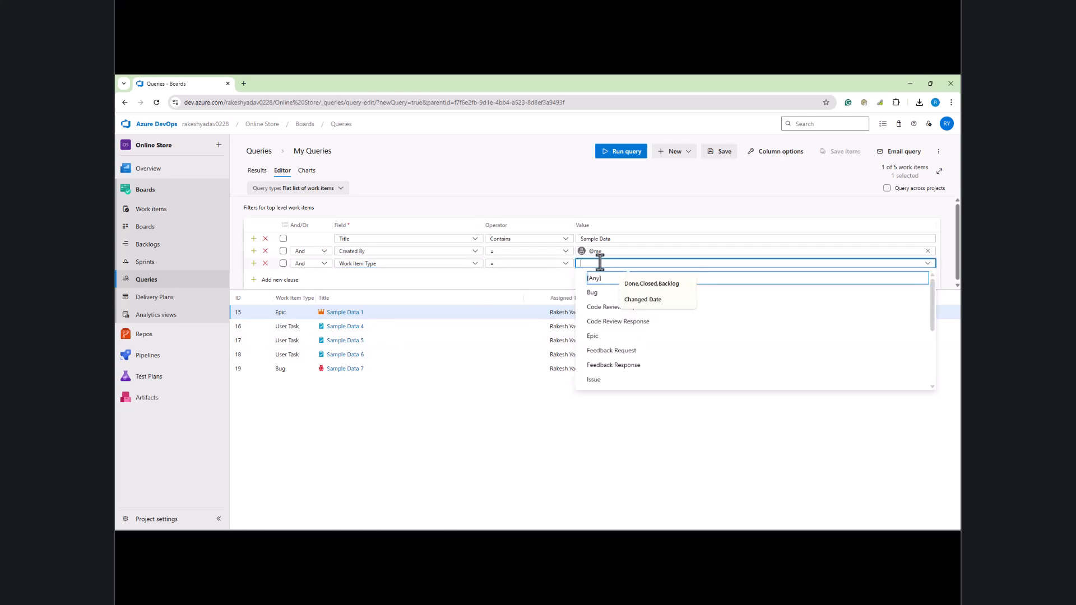
{"action": "type", "text": "user"}
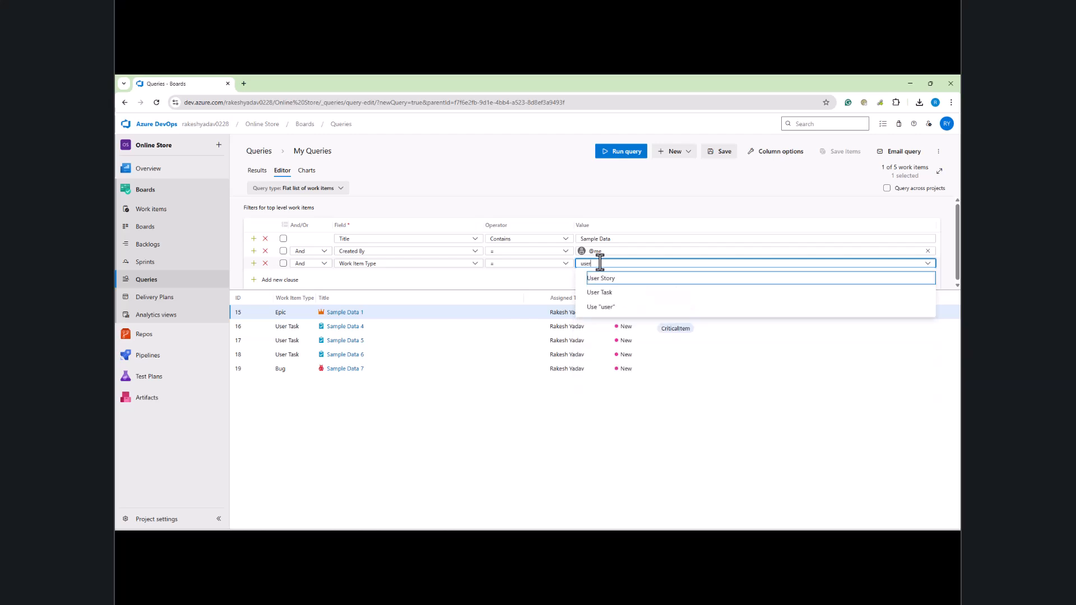
{"action": "left_click", "coordinate": [611, 293]}
{"action": "left_click", "coordinate": [621, 159]}
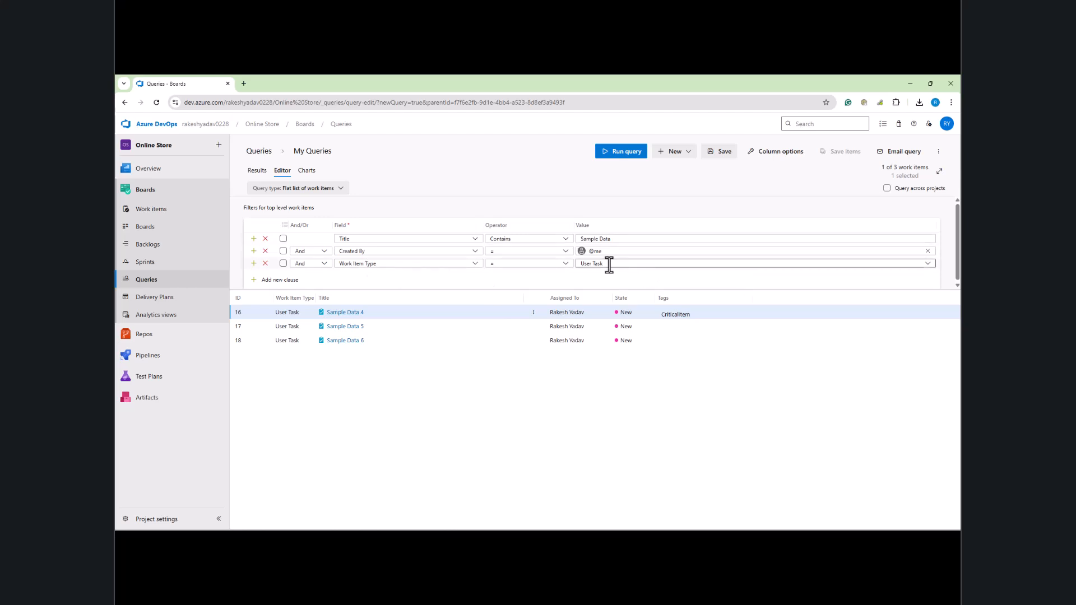
{"action": "left_click", "coordinate": [677, 263]}
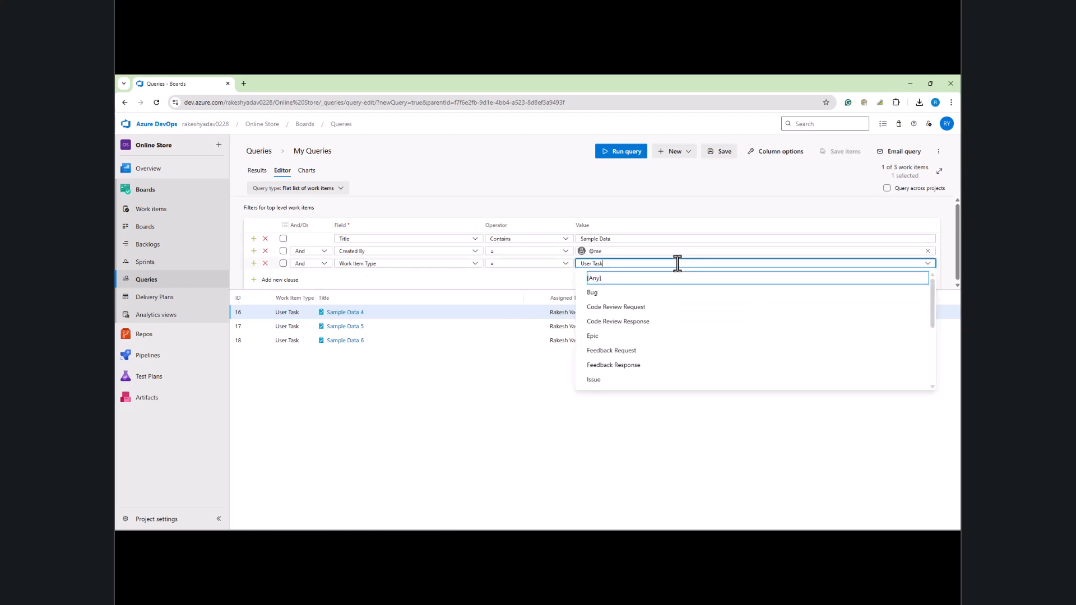
Step: Change the type clause to In 'User Task,Bug' and rerun, listing four items
{"action": "left_click", "coordinate": [429, 282]}
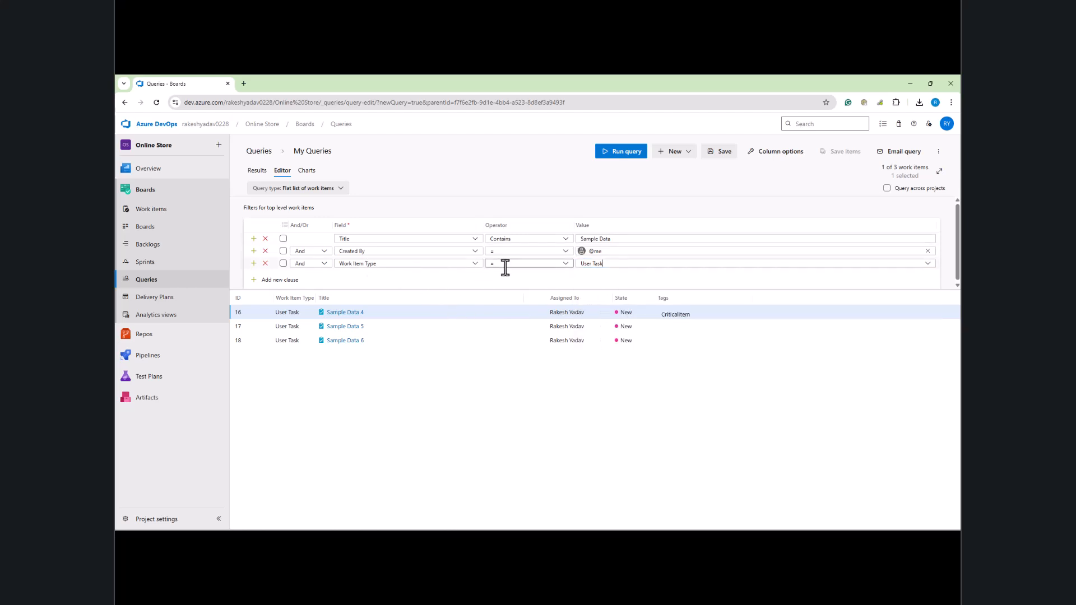
{"action": "left_click", "coordinate": [566, 266]}
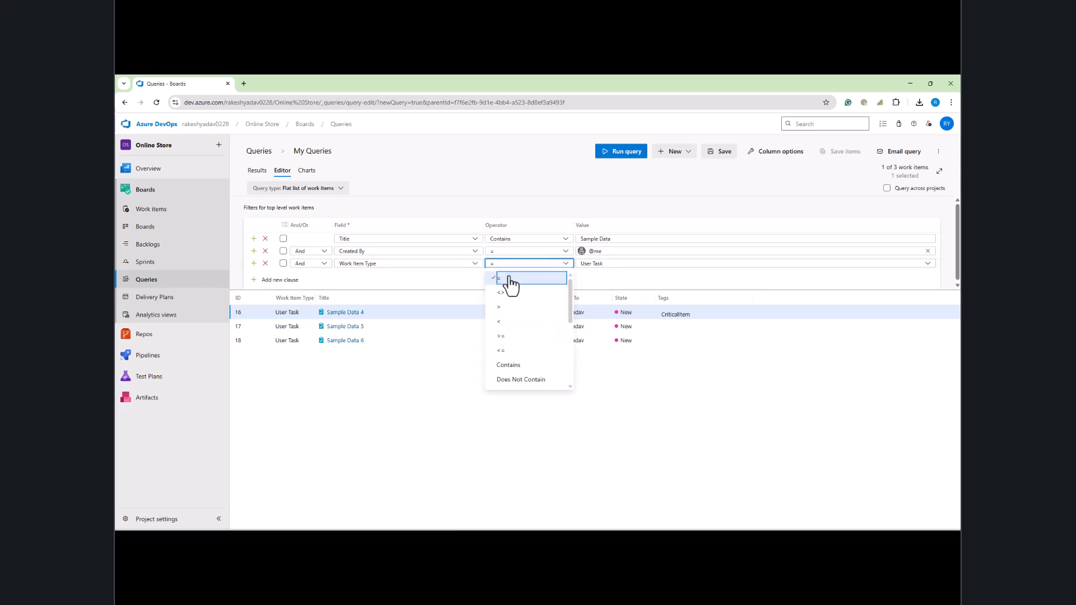
{"action": "scroll", "coordinate": [522, 376], "scroll_direction": "down", "scroll_amount": 1}
{"action": "scroll", "coordinate": [516, 305], "scroll_direction": "down", "scroll_amount": 1}
{"action": "scroll", "coordinate": [516, 306], "scroll_direction": "up", "scroll_amount": 1}
{"action": "left_click", "coordinate": [510, 307]}
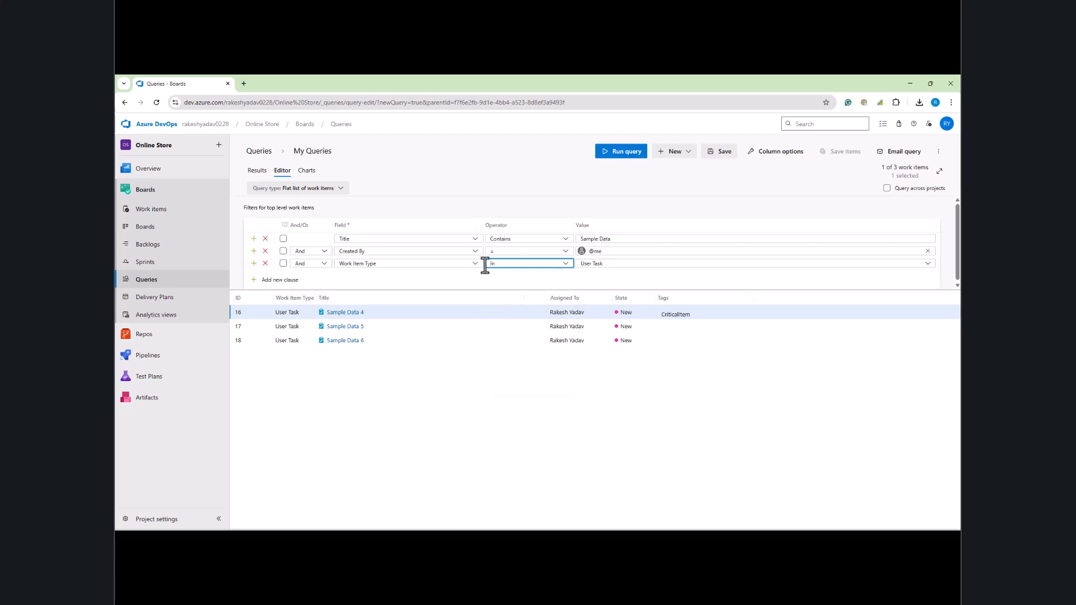
{"action": "left_click", "coordinate": [603, 265]}
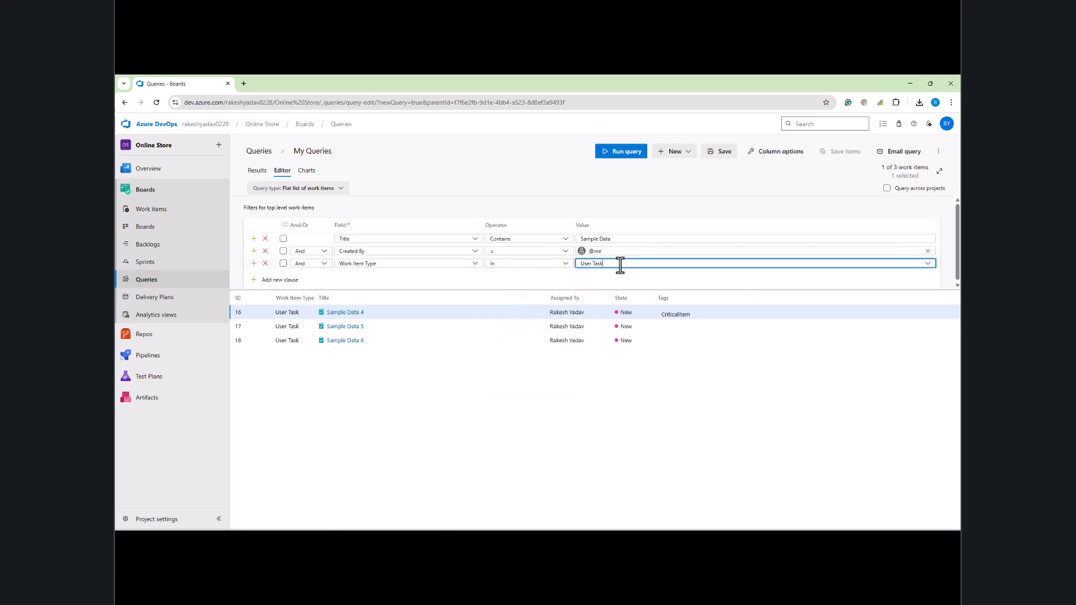
{"action": "left_click", "coordinate": [620, 265]}
{"action": "type", "text": ","}
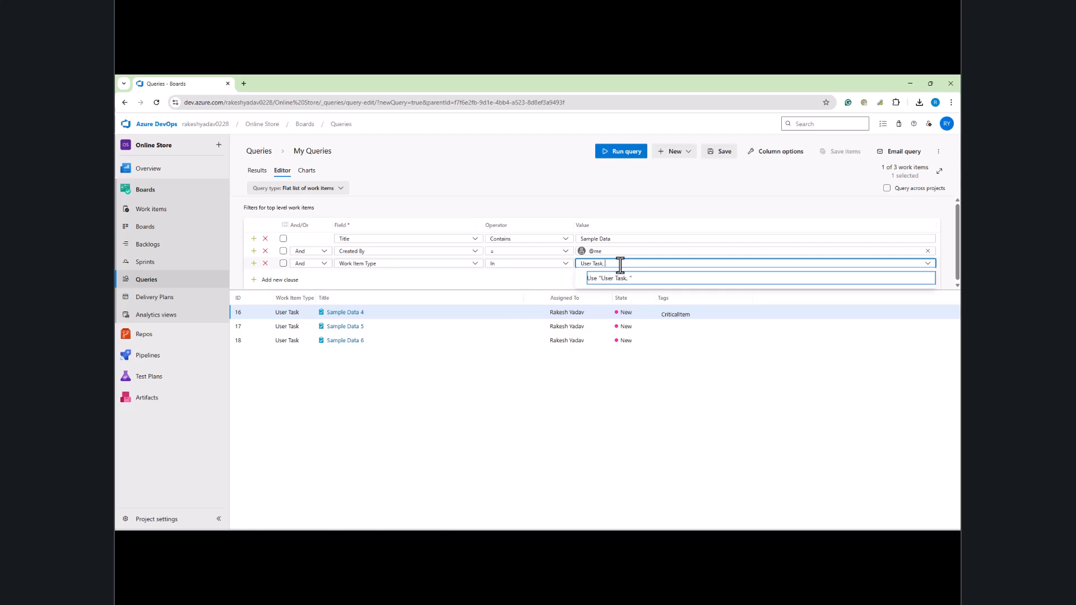
{"action": "type", "text": " Bug"}
{"action": "left_click", "coordinate": [632, 150]}
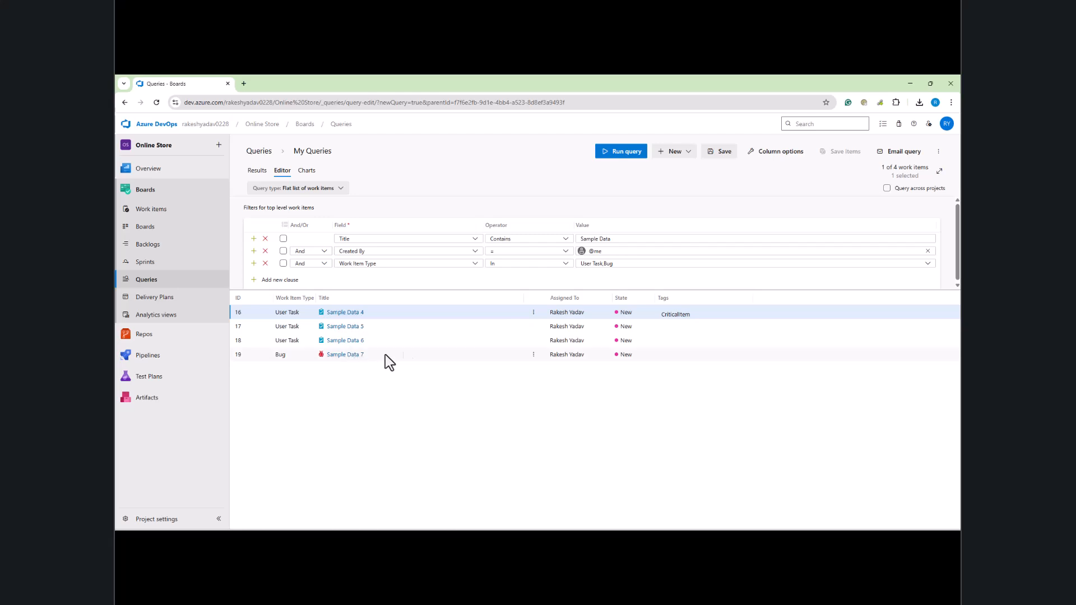
{"action": "left_click", "coordinate": [632, 264]}
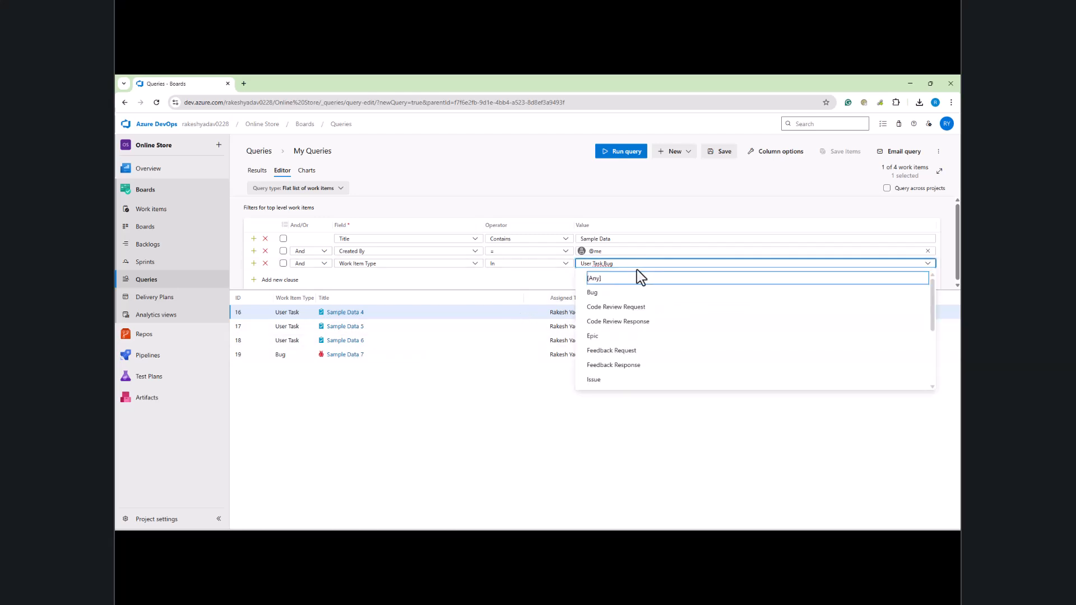
{"action": "left_click", "coordinate": [444, 442]}
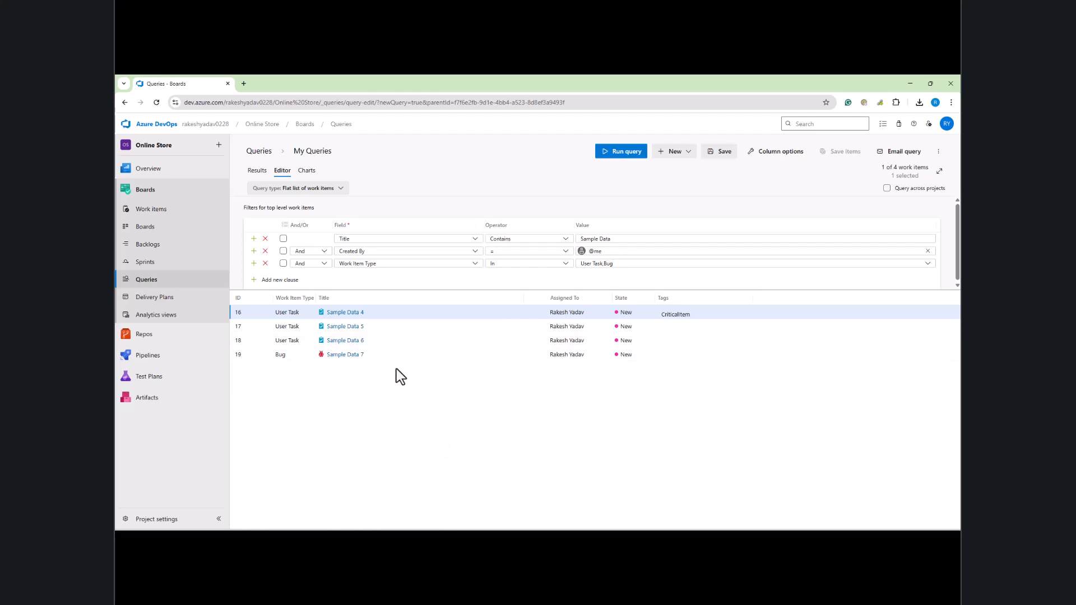
Step: Export the query results to CSV and open data (5).csv
{"action": "left_click", "coordinate": [938, 152]}
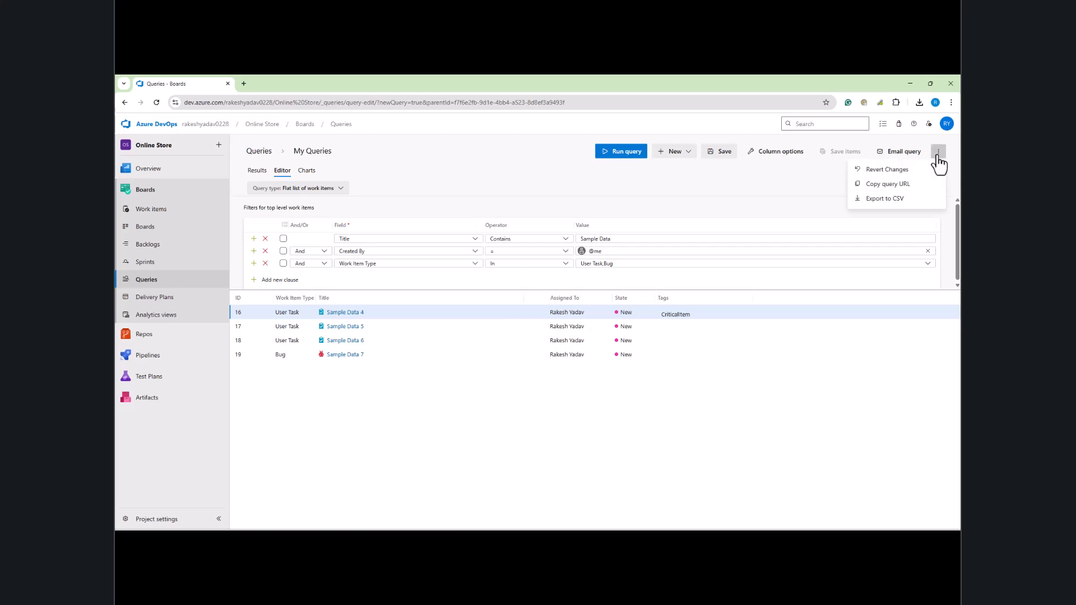
{"action": "left_click", "coordinate": [876, 203]}
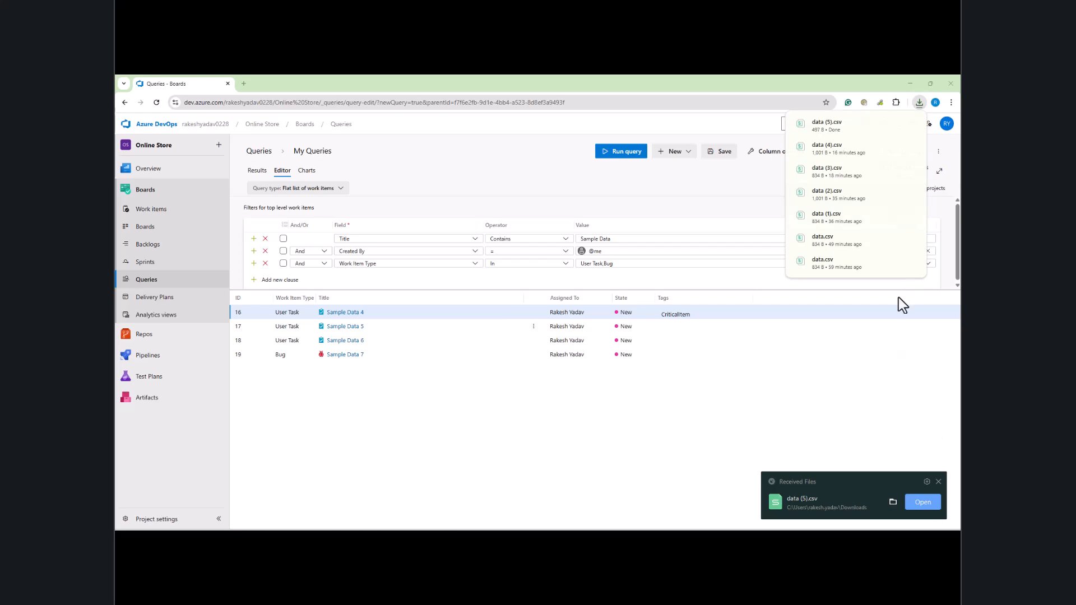
{"action": "left_click", "coordinate": [920, 500]}
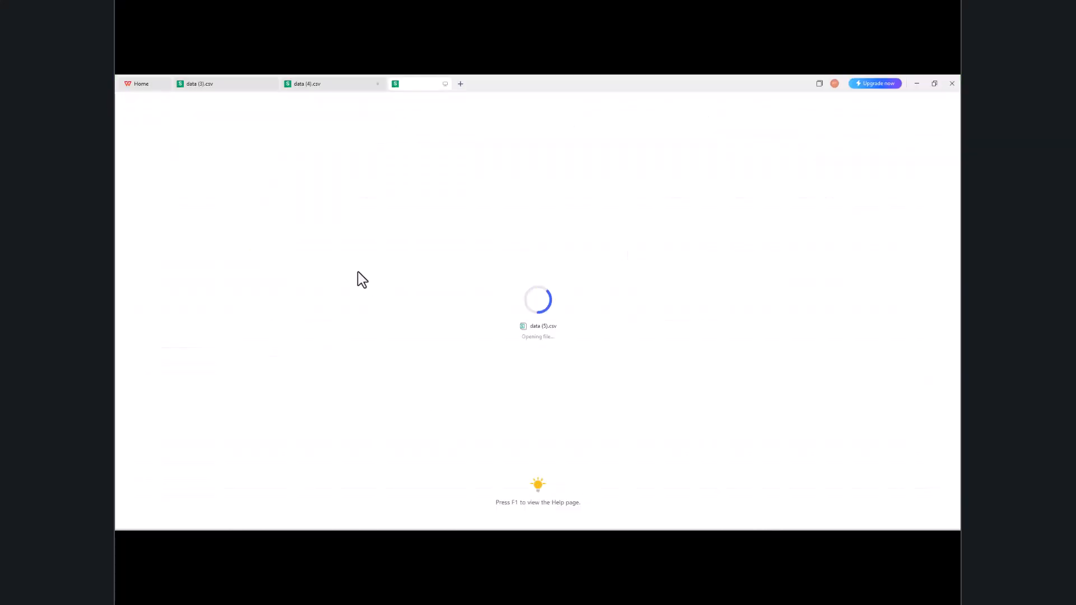
Step: Narrow the Title column C in data (5).csv, then minimize WPS to reveal the query results
{"action": "left_click_drag", "start_coordinate": [600, 84], "coordinate": [756, 204]}
{"action": "left_click_drag", "start_coordinate": [654, 290], "coordinate": [775, 290]}
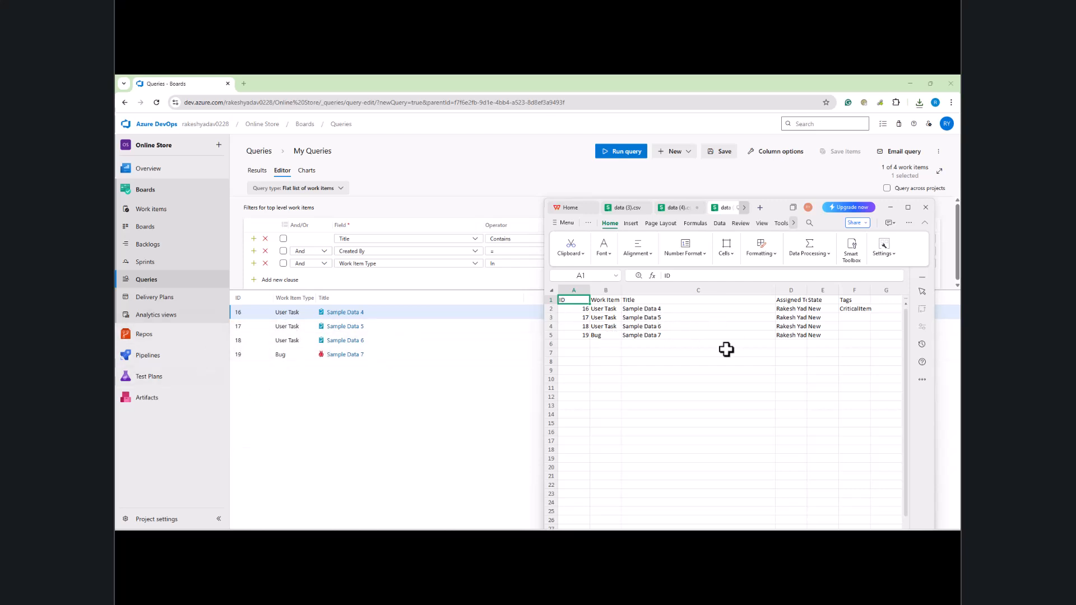
{"action": "left_click_drag", "start_coordinate": [805, 216], "coordinate": [661, 194]}
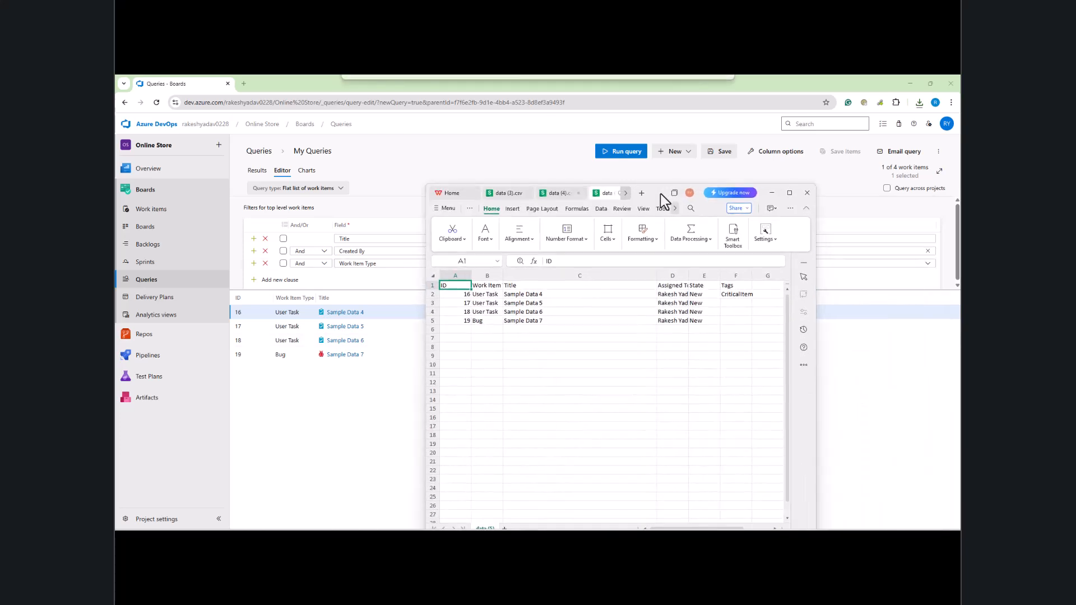
{"action": "left_click_drag", "start_coordinate": [656, 276], "coordinate": [567, 297]}
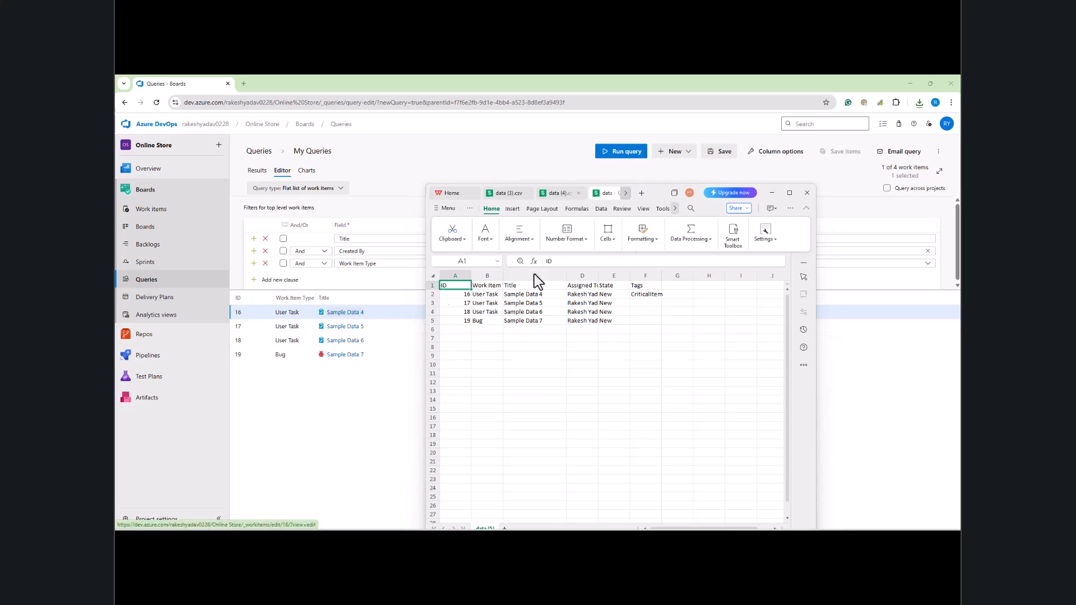
{"action": "left_click", "coordinate": [772, 192]}
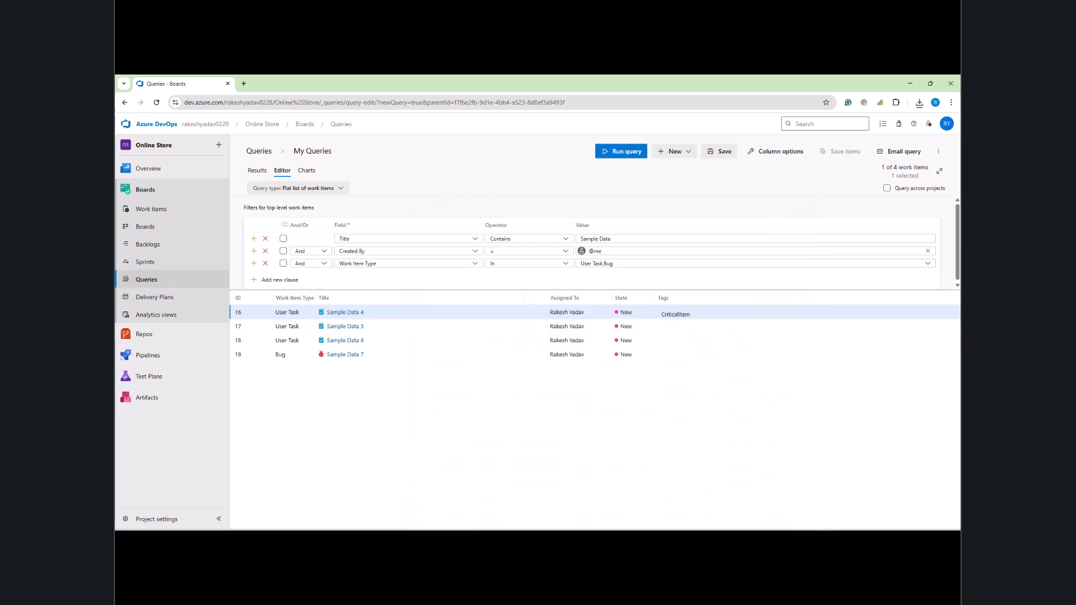
{"action": "left_click", "coordinate": [361, 540]}
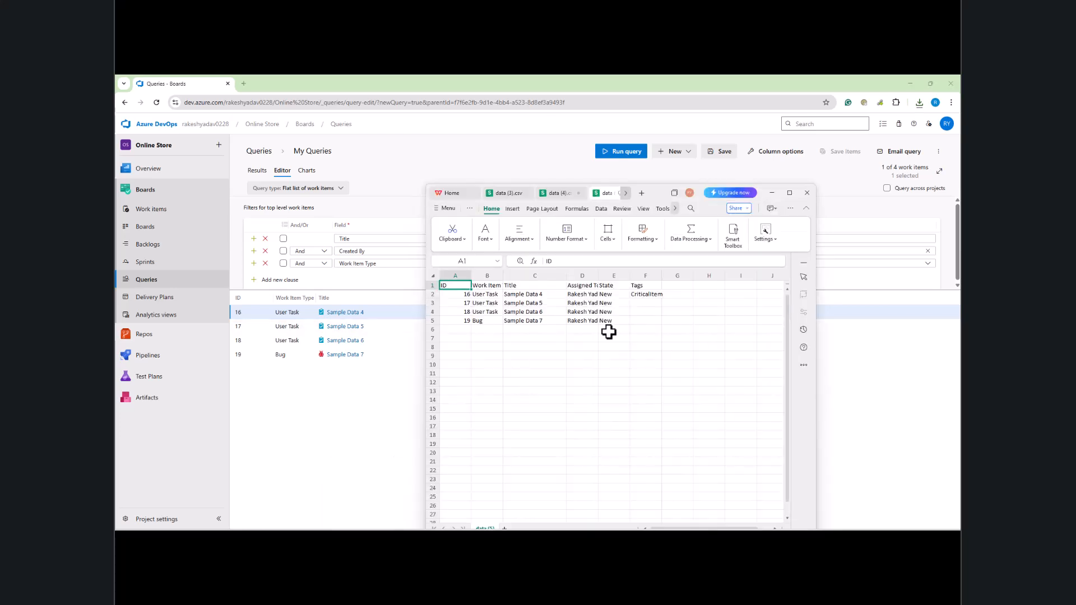
{"action": "left_click", "coordinate": [772, 194]}
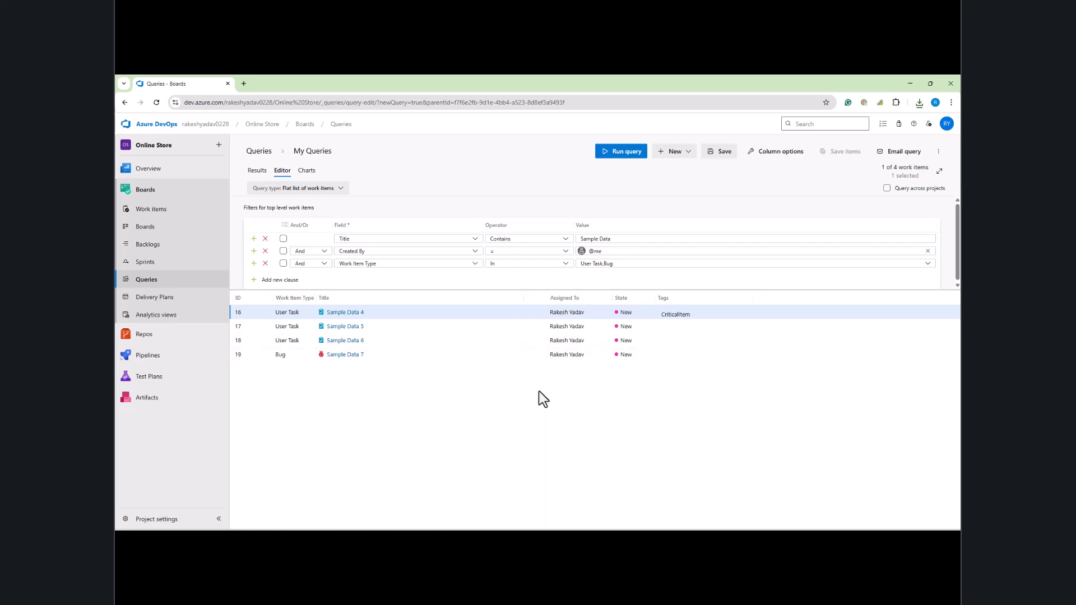
Step: Check the query's column options and the spreadsheet, leaving both unchanged
{"action": "left_click", "coordinate": [785, 155]}
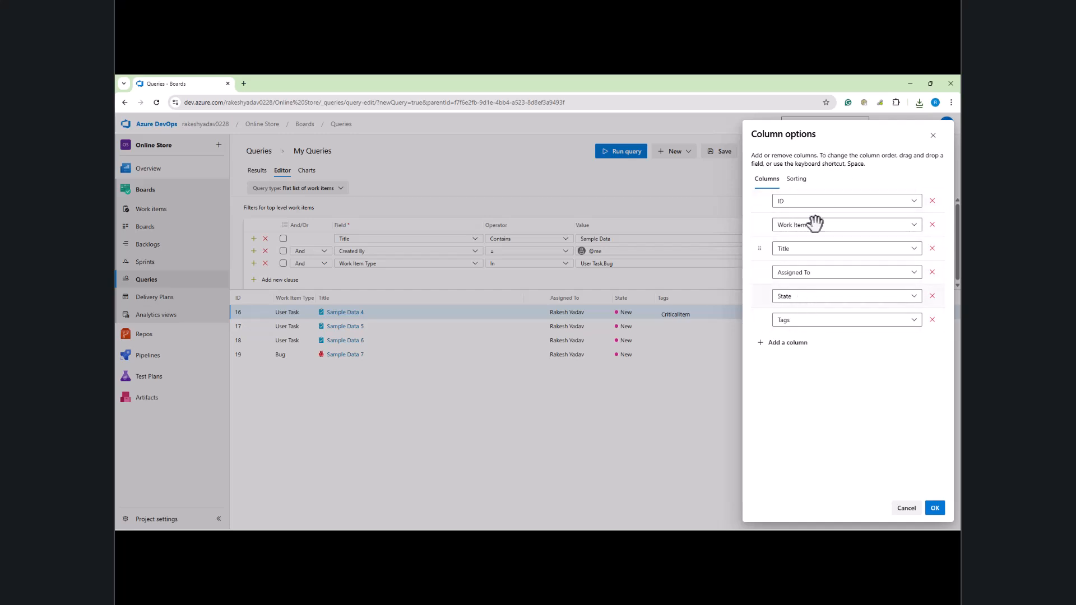
{"action": "left_click", "coordinate": [934, 136]}
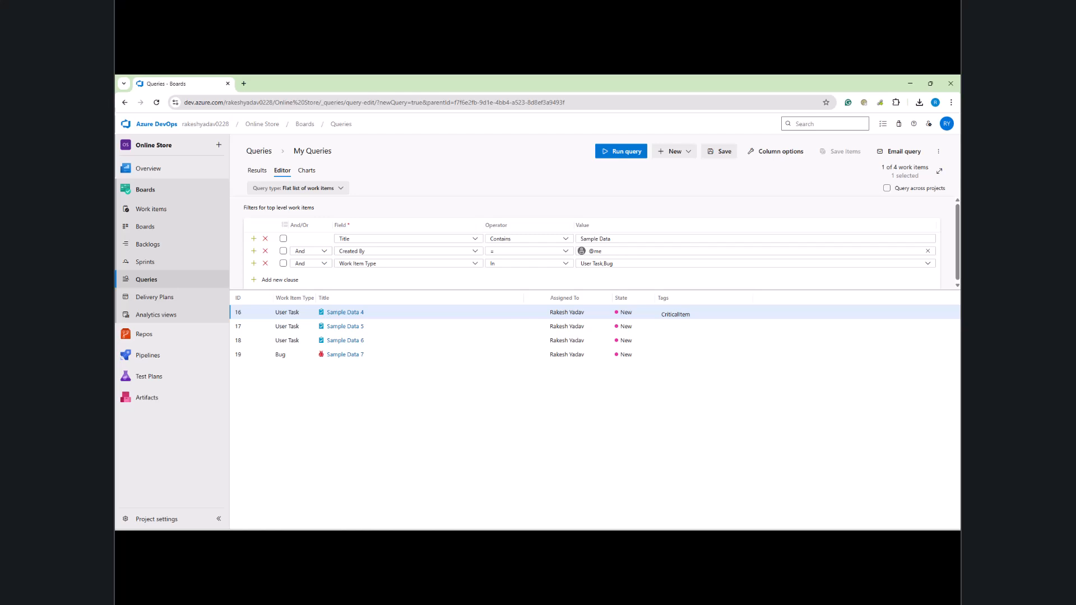
{"action": "left_click", "coordinate": [363, 540]}
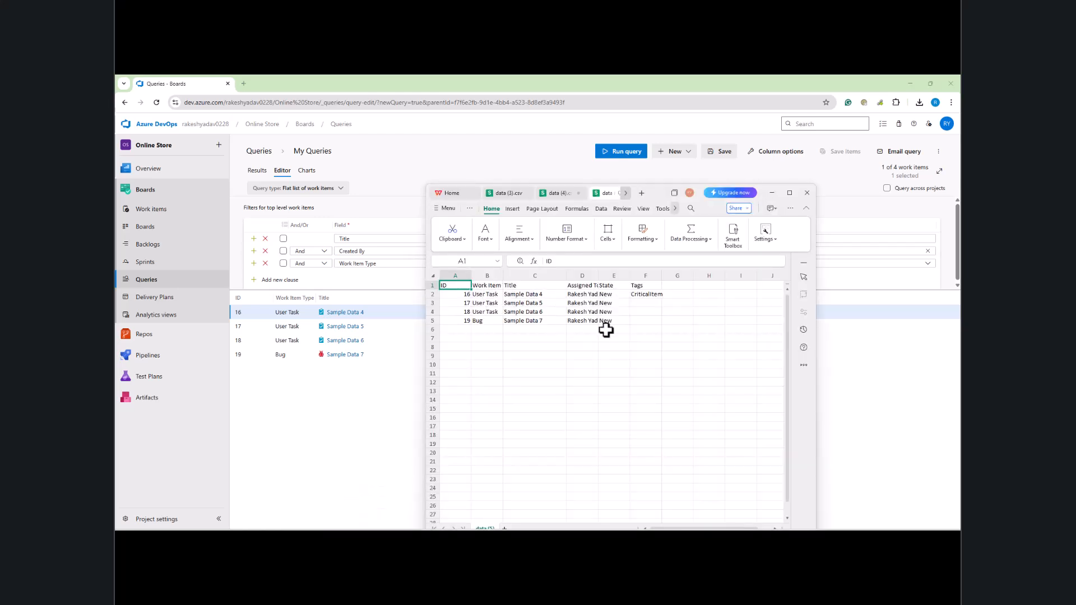
{"action": "left_click", "coordinate": [772, 193]}
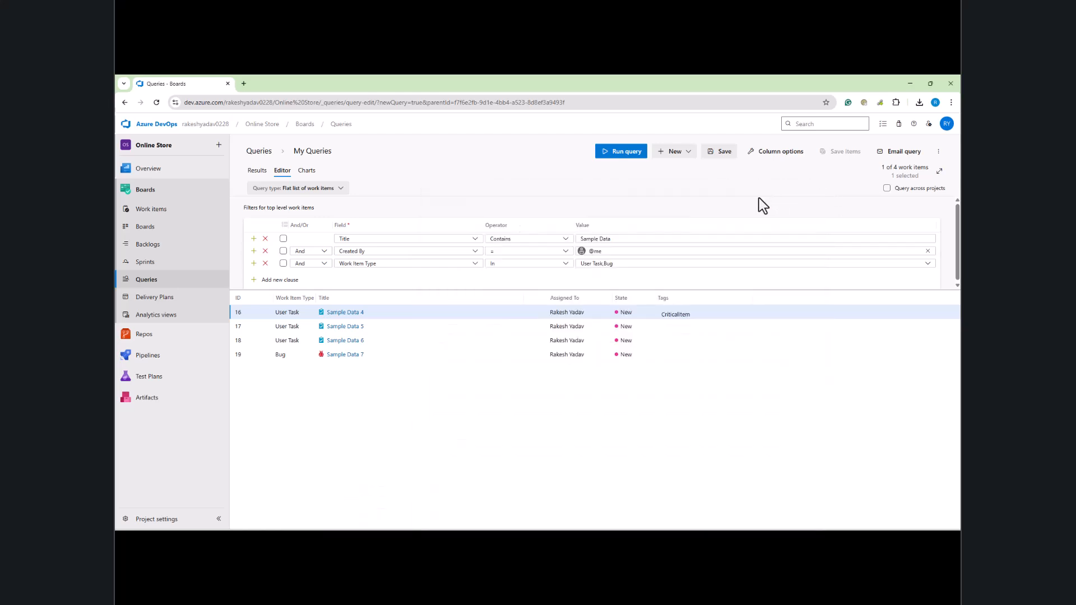
Step: Add a Created Date column to the query results
{"action": "left_click", "coordinate": [773, 152]}
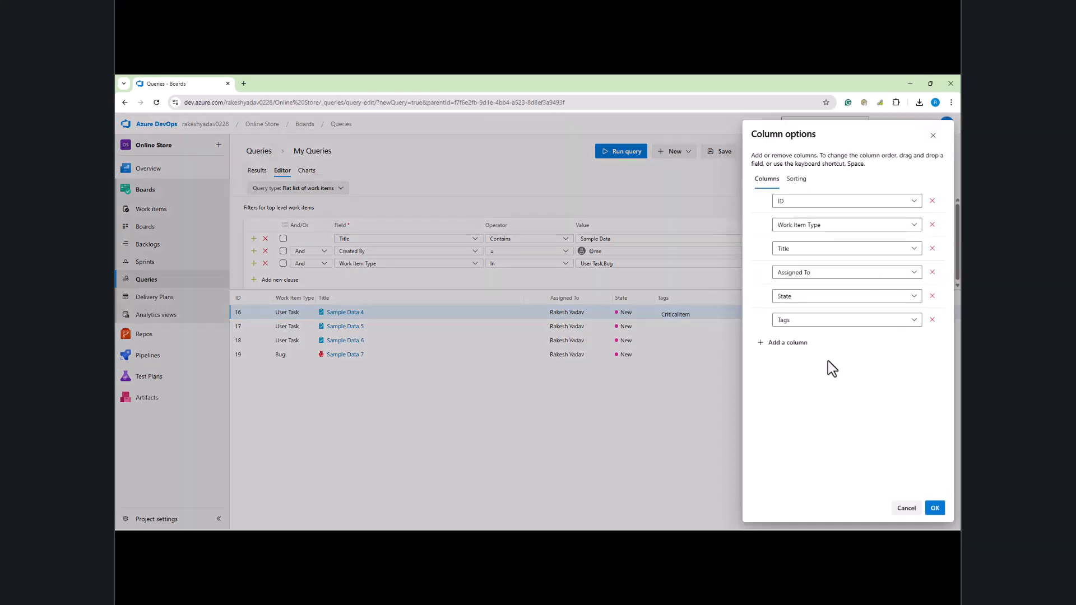
{"action": "left_click", "coordinate": [788, 342]}
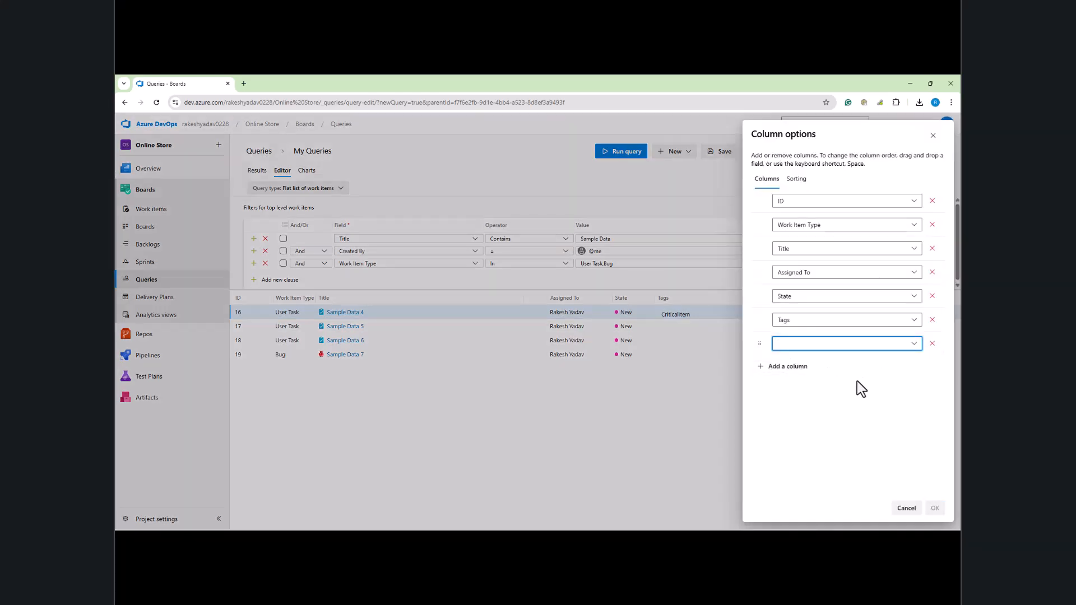
{"action": "left_click", "coordinate": [790, 343]}
{"action": "type", "text": "Created"}
{"action": "left_click", "coordinate": [811, 375]}
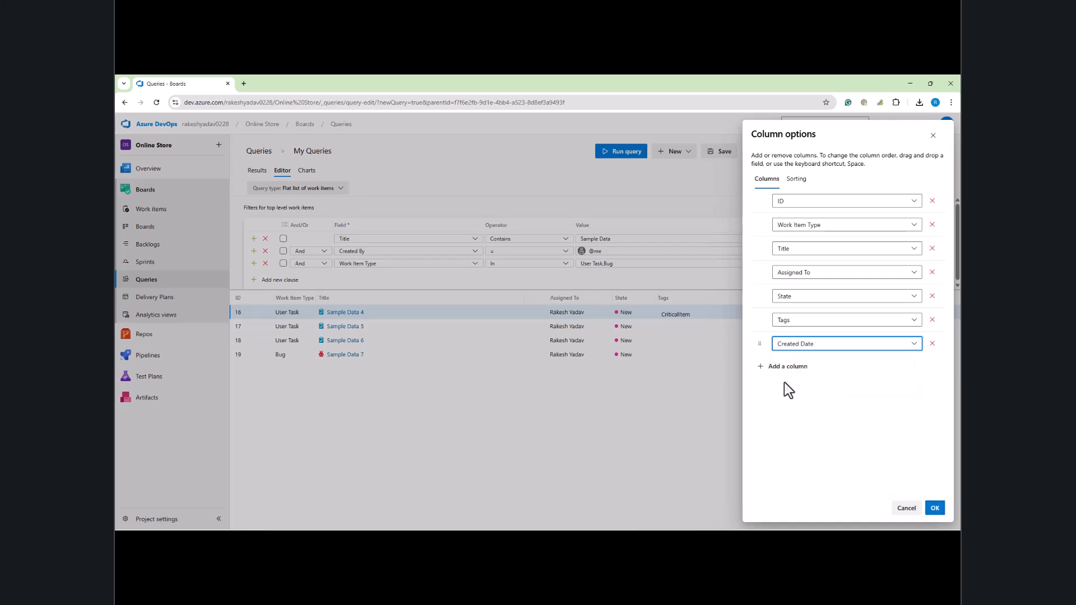
{"action": "left_click", "coordinate": [935, 508]}
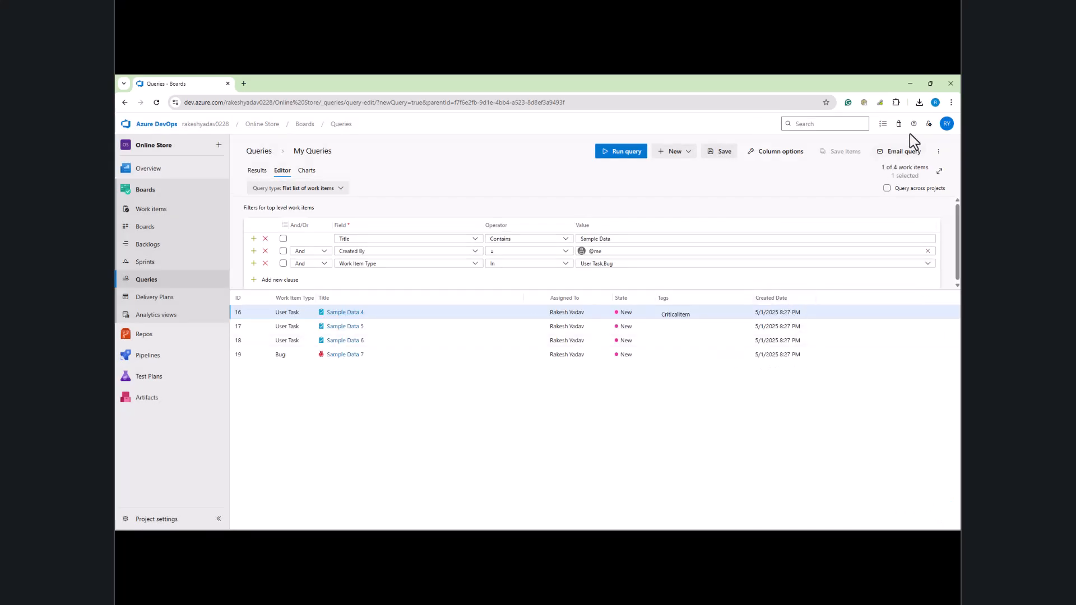
{"action": "left_click", "coordinate": [939, 152]}
Step: Export the query results to data (6).csv, open it in WPS, and widen its Created Date column
{"action": "left_click", "coordinate": [886, 199]}
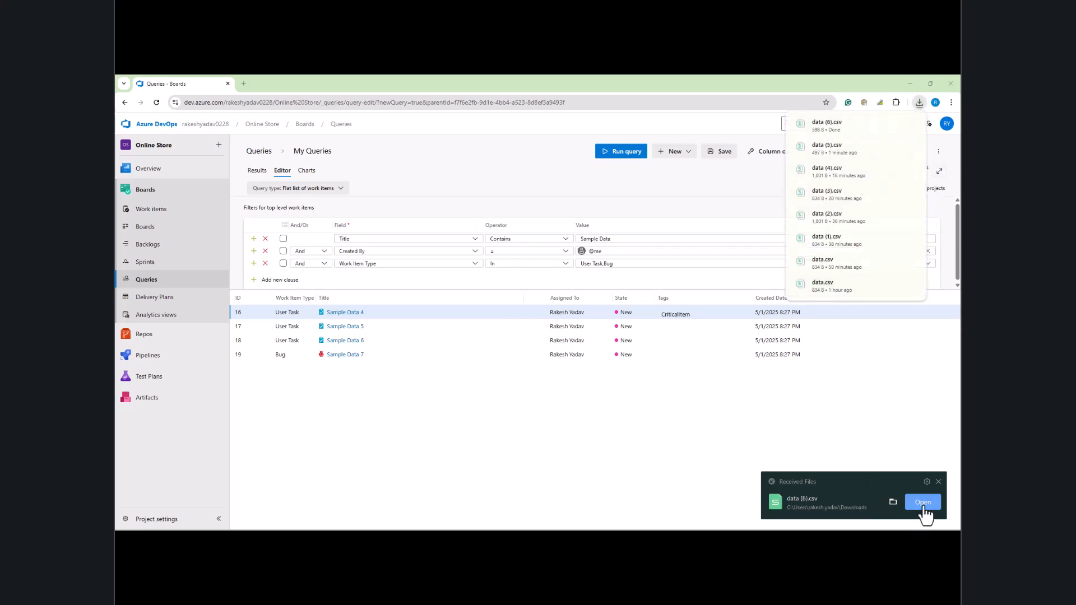
{"action": "left_click", "coordinate": [922, 503]}
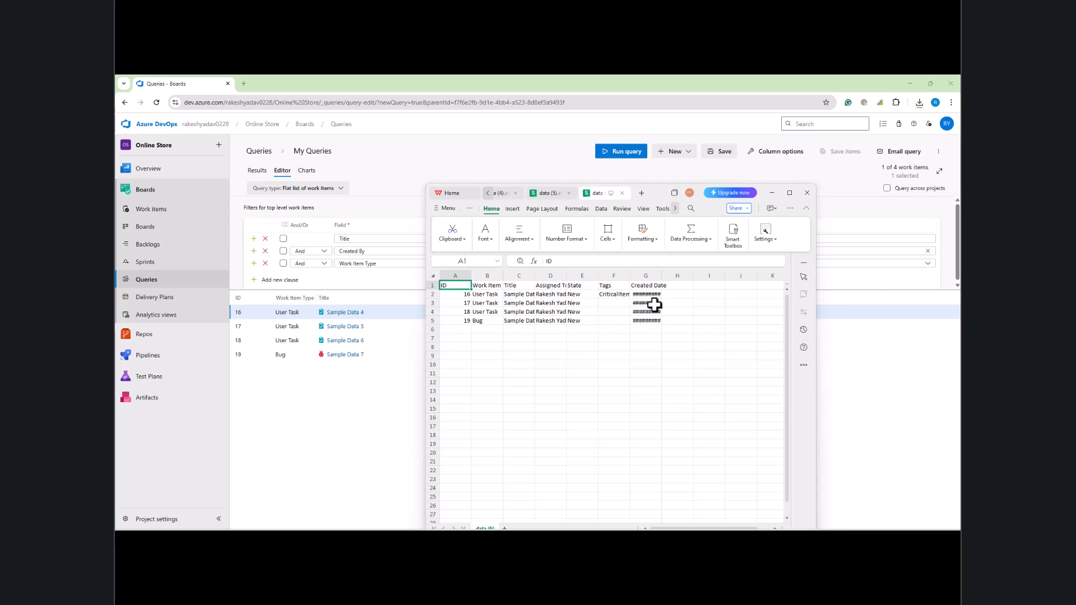
{"action": "double_click", "coordinate": [662, 276]}
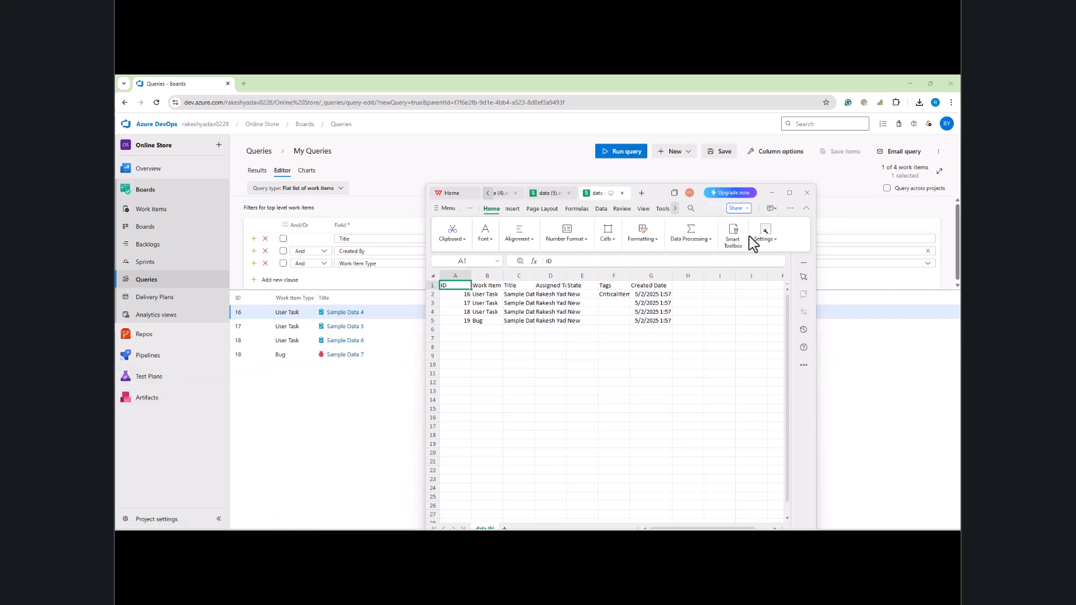
{"action": "left_click", "coordinate": [773, 194]}
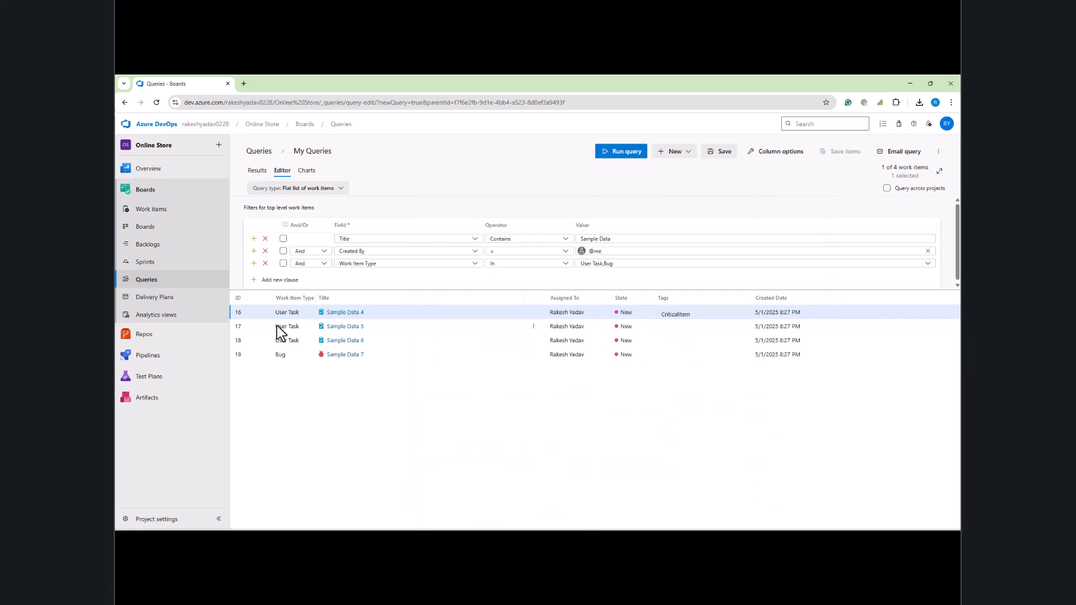
Step: Leave the unsaved query for the Work items page, discarding its changes
{"action": "left_click", "coordinate": [155, 212]}
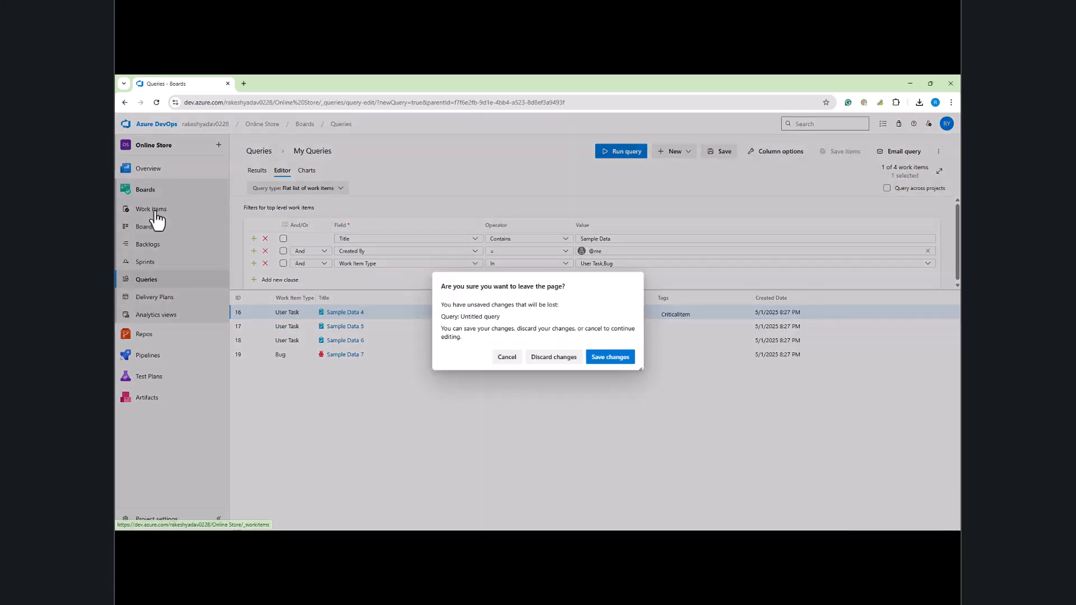
{"action": "left_click", "coordinate": [555, 358]}
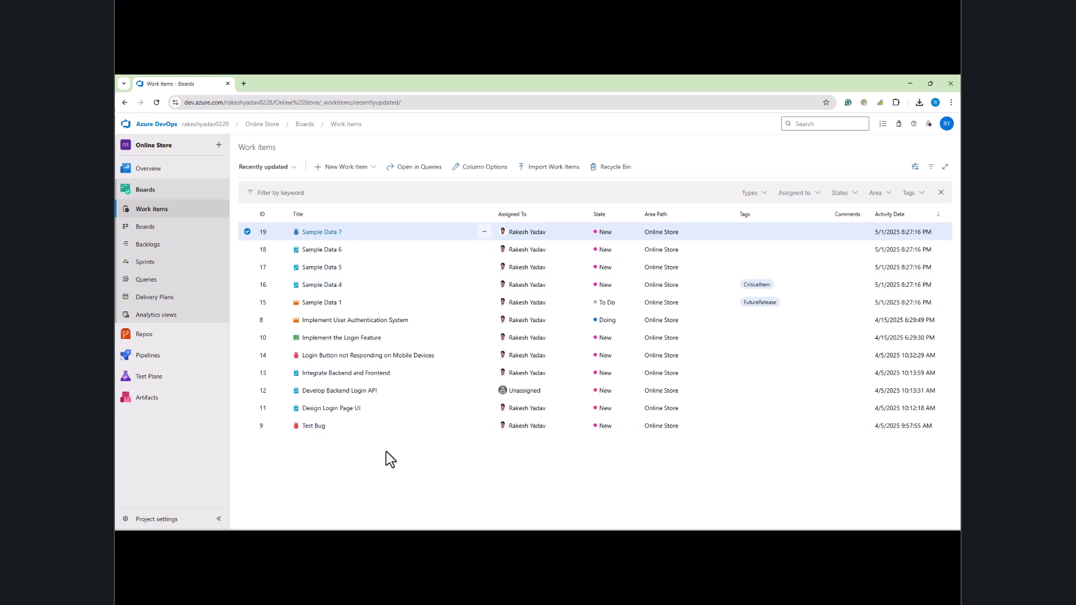
Step: Open the Import Work Items page, close its import panel, and return to the WPS spreadsheet
{"action": "left_click", "coordinate": [547, 172]}
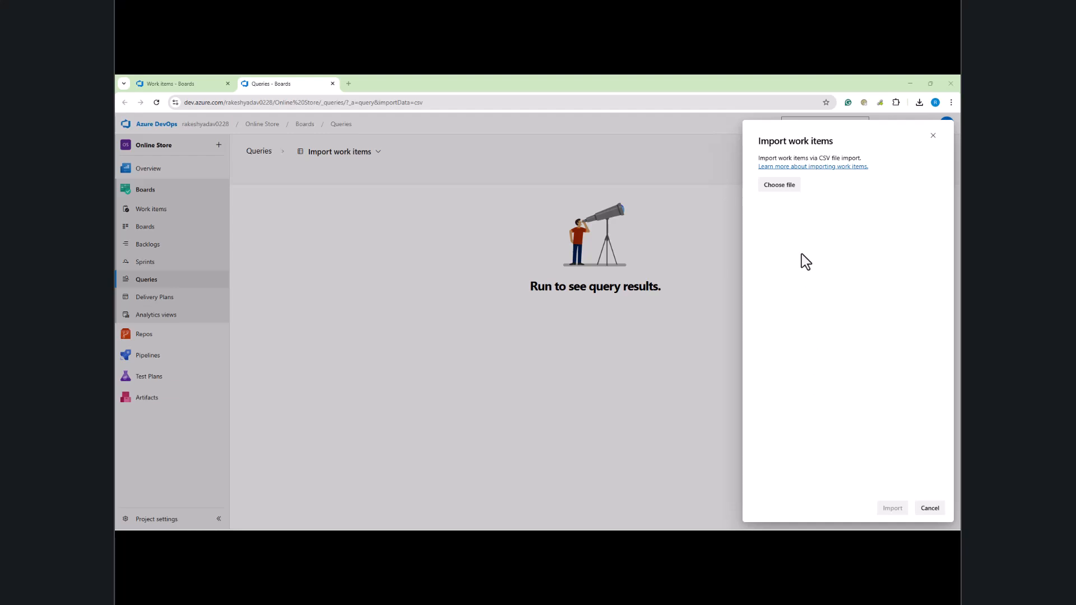
{"action": "left_click", "coordinate": [933, 136]}
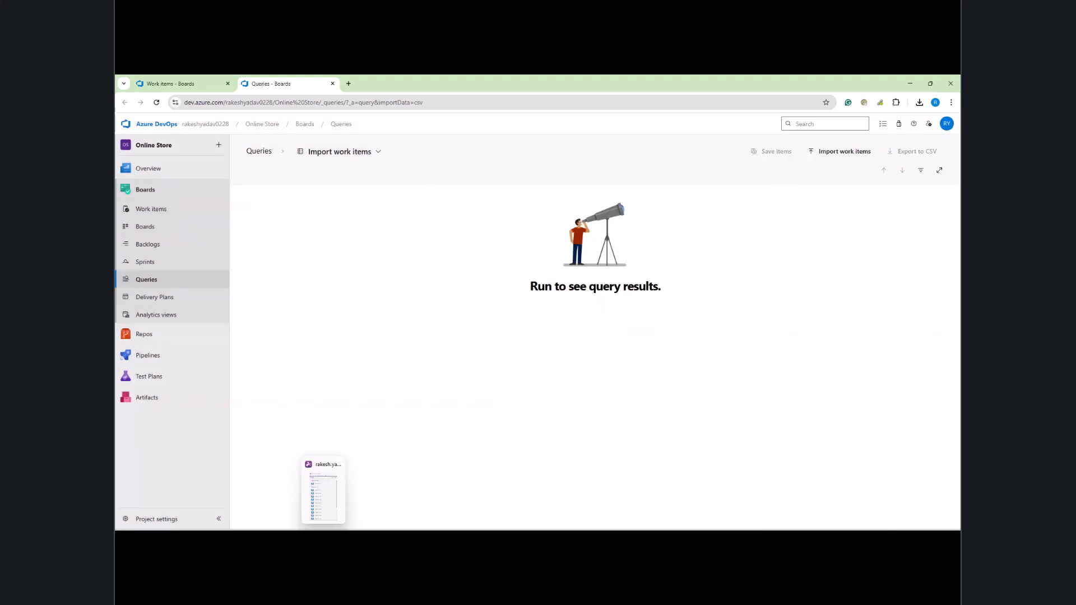
{"action": "left_click", "coordinate": [323, 539]}
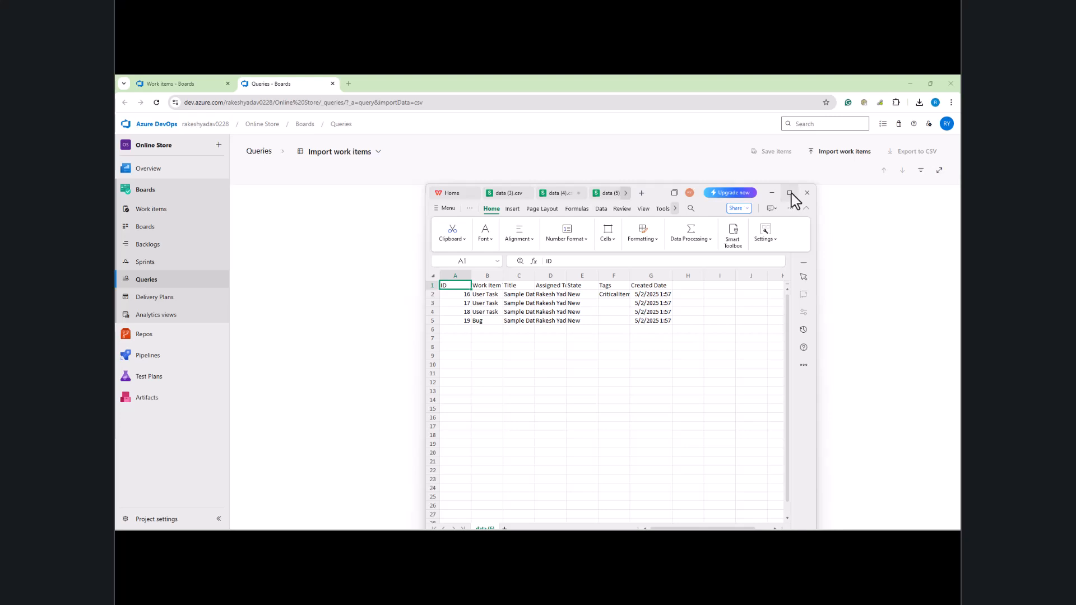
Step: Maximize the spreadsheet and clear the Assigned To (D2:D5) and Title (C2:C5) values
{"action": "left_click", "coordinate": [790, 193]}
{"action": "left_click_drag", "start_coordinate": [192, 167], "coordinate": [379, 213]}
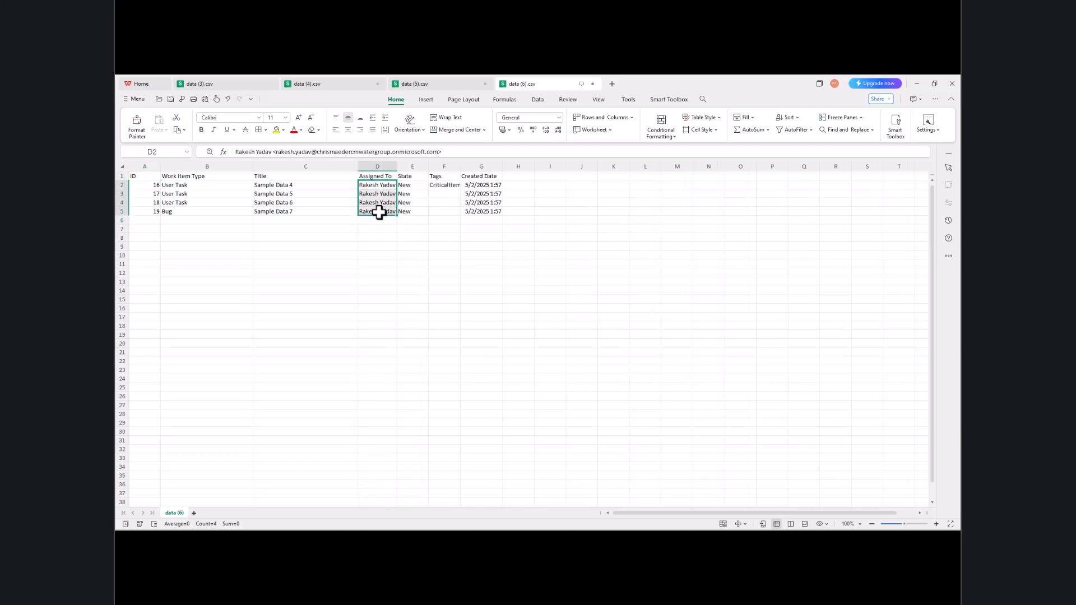
{"action": "key", "text": "Delete"}
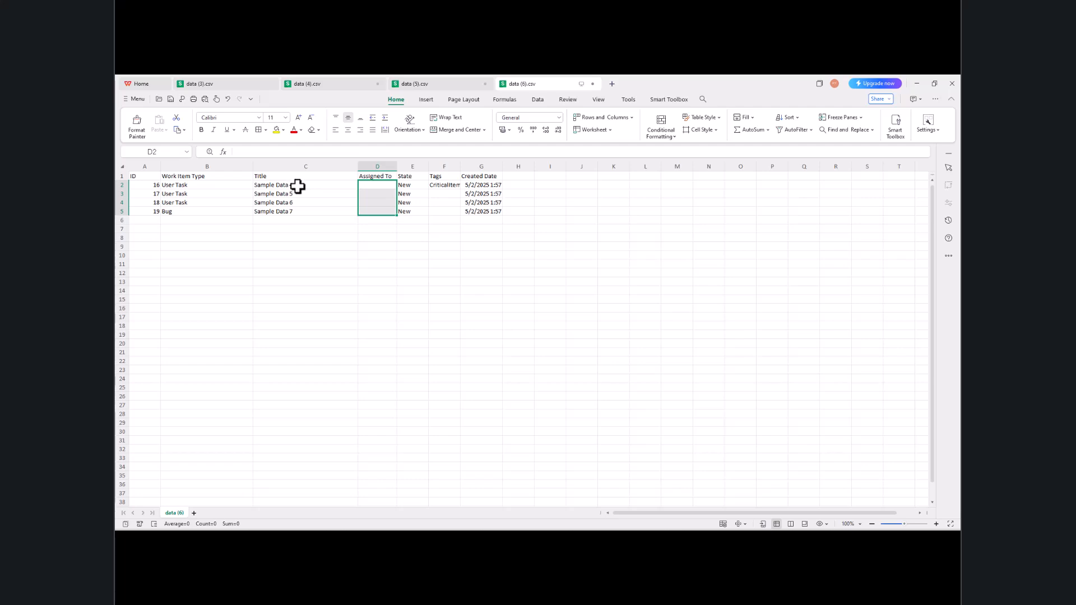
{"action": "left_click_drag", "start_coordinate": [297, 185], "coordinate": [298, 216]}
{"action": "key", "text": "Delete"}
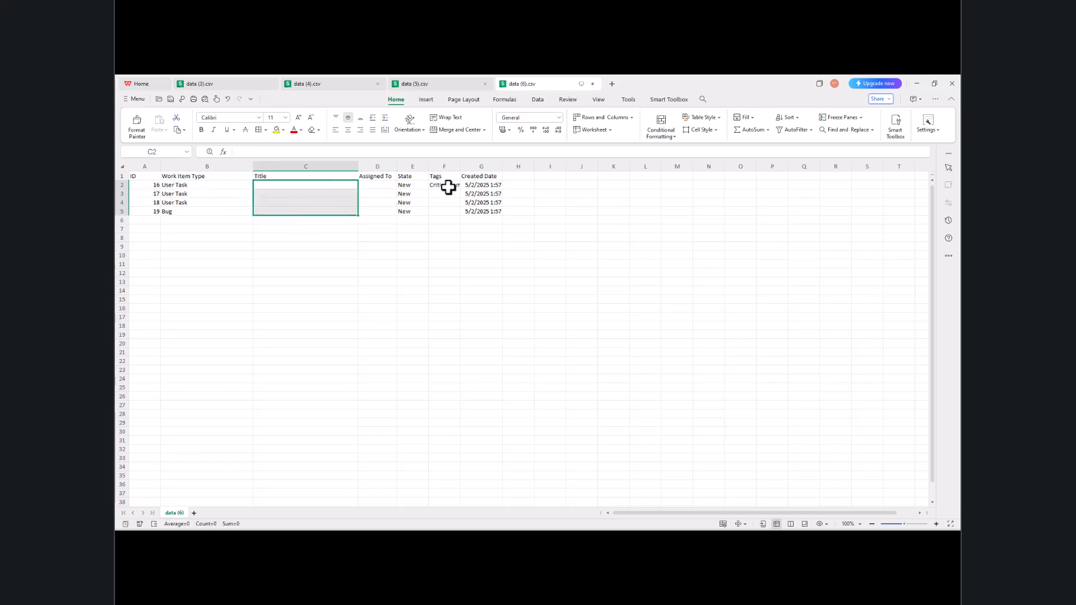
Step: Widen the Tags column and bring up the Created Date column's context menu
{"action": "left_click_drag", "start_coordinate": [459, 168], "coordinate": [500, 168]}
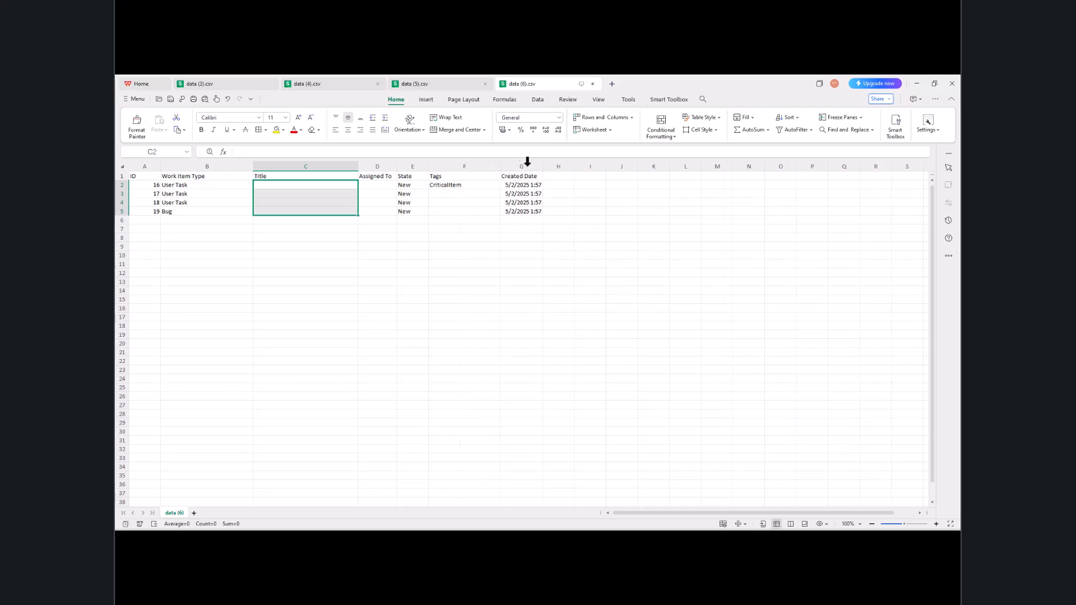
{"action": "left_click", "coordinate": [522, 161]}
{"action": "right_click", "coordinate": [520, 162]}
Step: Widen the Assigned To column and enter 'Create API for Logout' as the title in C2
{"action": "left_click", "coordinate": [464, 228]}
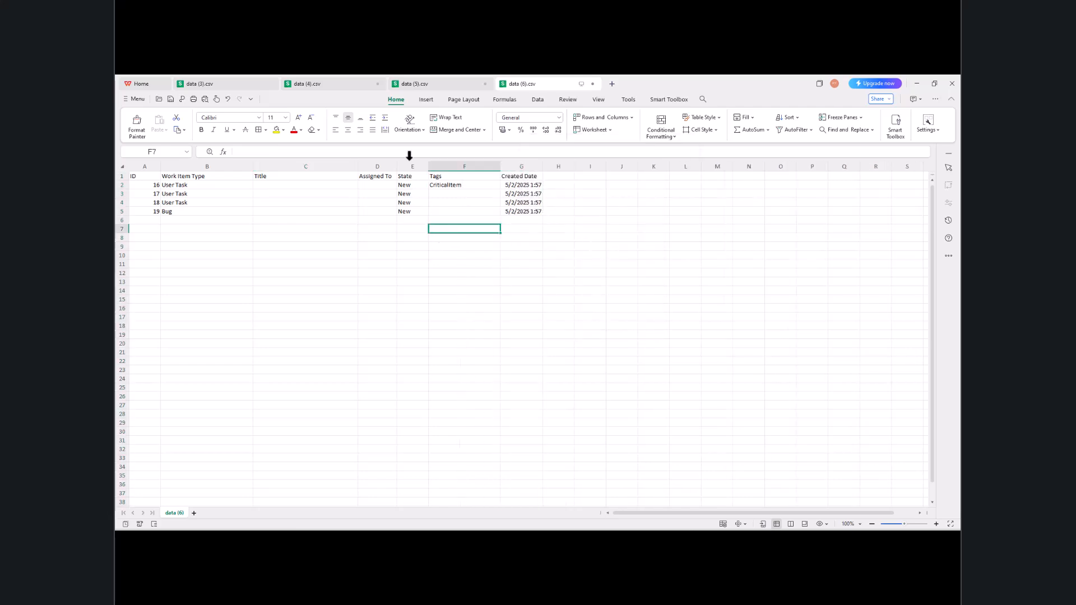
{"action": "left_click_drag", "start_coordinate": [395, 162], "coordinate": [421, 168]}
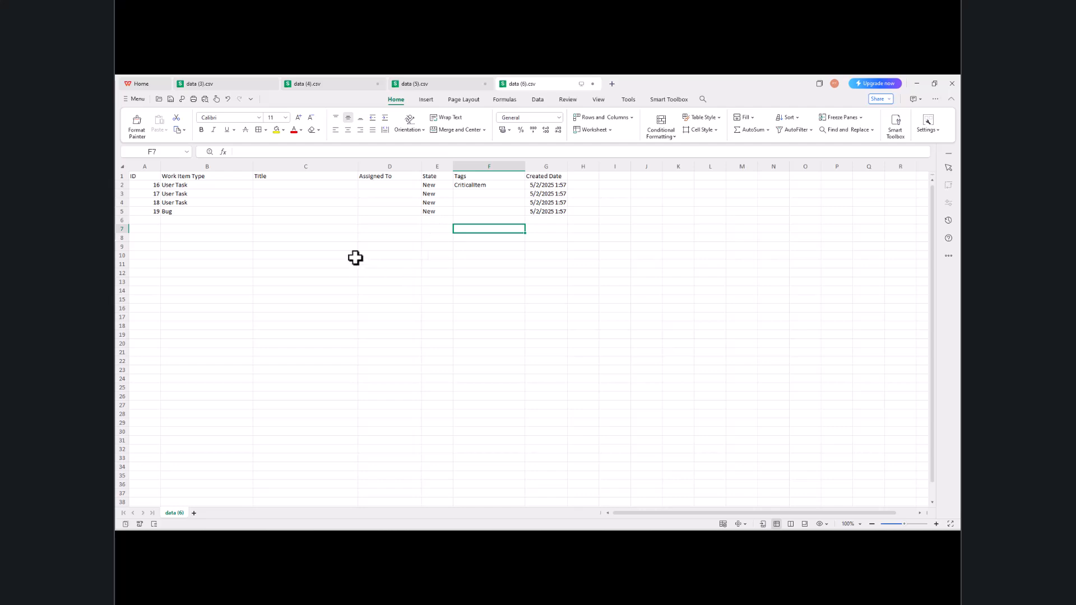
{"action": "left_click", "coordinate": [276, 186]}
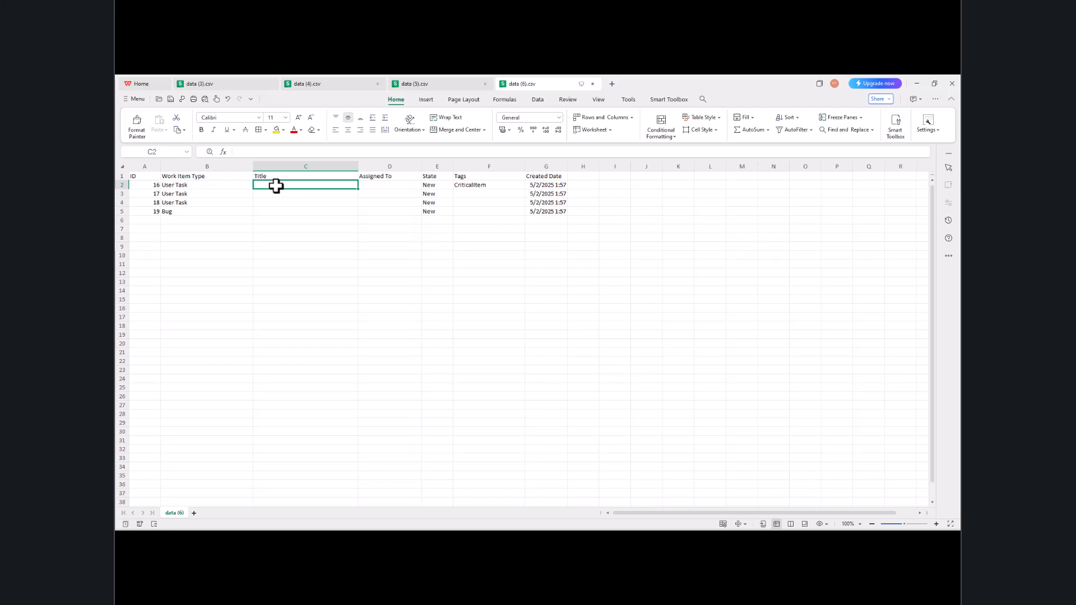
{"action": "type", "text": "Creat"}
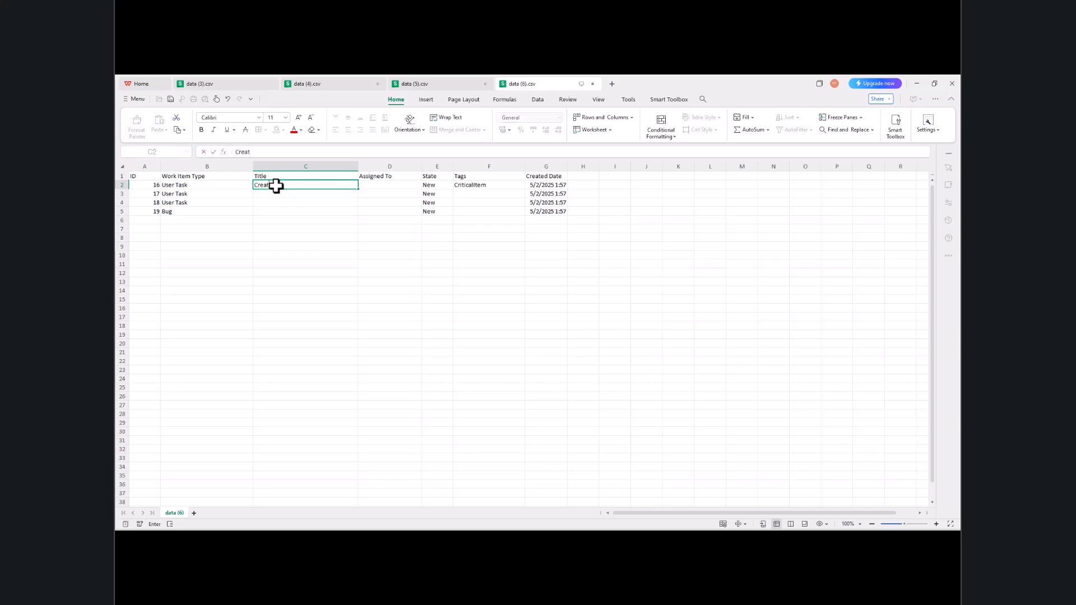
{"action": "type", "text": "e API for Logout"}
{"action": "key", "text": "Return"}
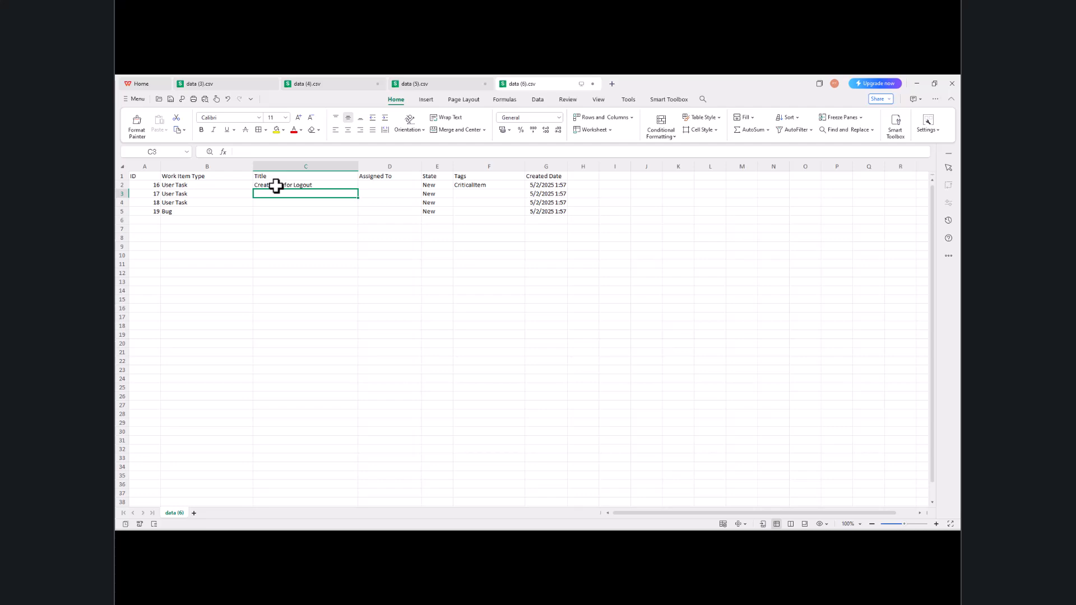
Step: Enter the titles 'Create UI of Dashboard', 'Testing of Website' and 'Lorem Ipsum' in C3:C5
{"action": "type", "text": "Cre"}
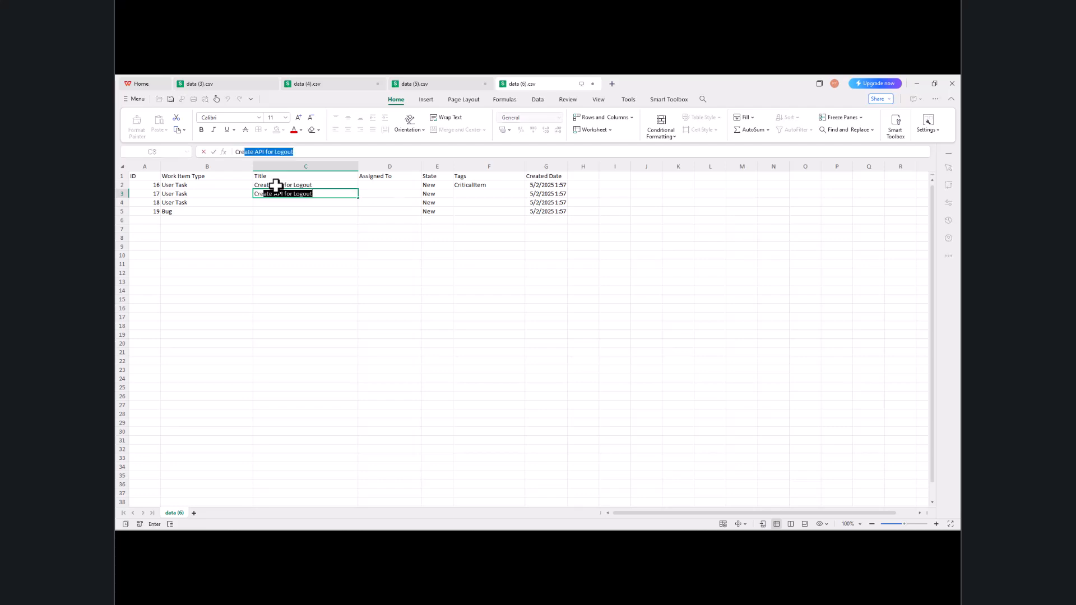
{"action": "type", "text": "ate UI of dash"}
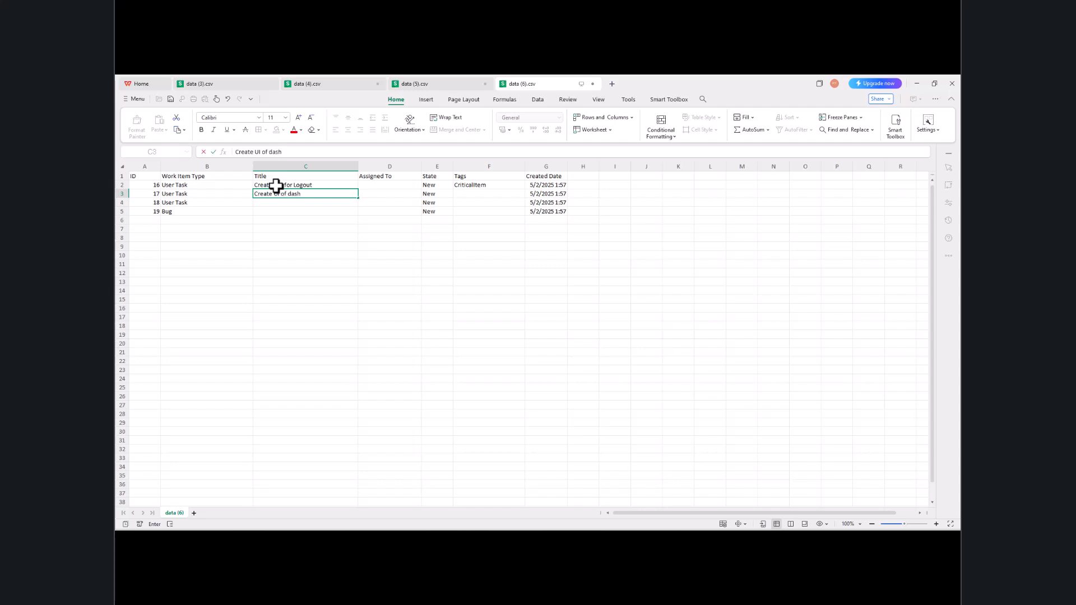
{"action": "key", "text": "BackSpace"}
{"action": "key", "text": "BackSpace"}
{"action": "key", "text": "BackSpace"}
{"action": "key", "text": "BackSpace"}
{"action": "type", "text": "Dashboard"}
{"action": "key", "text": "Return"}
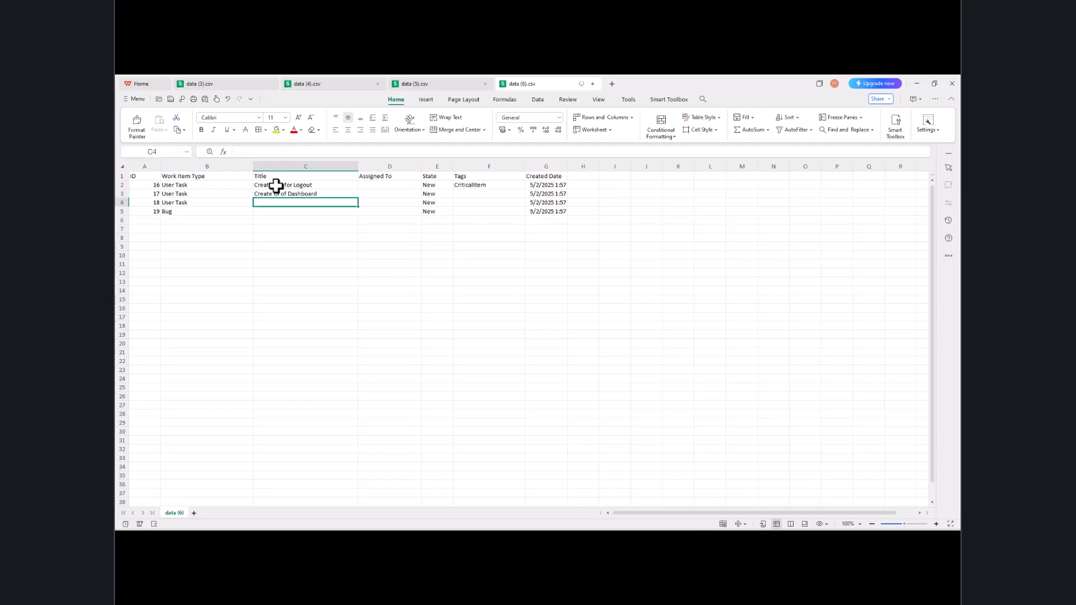
{"action": "type", "text": "Testing on"}
{"action": "key", "text": "BackSpace"}
{"action": "key", "text": "BackSpace"}
{"action": "type", "text": "of"}
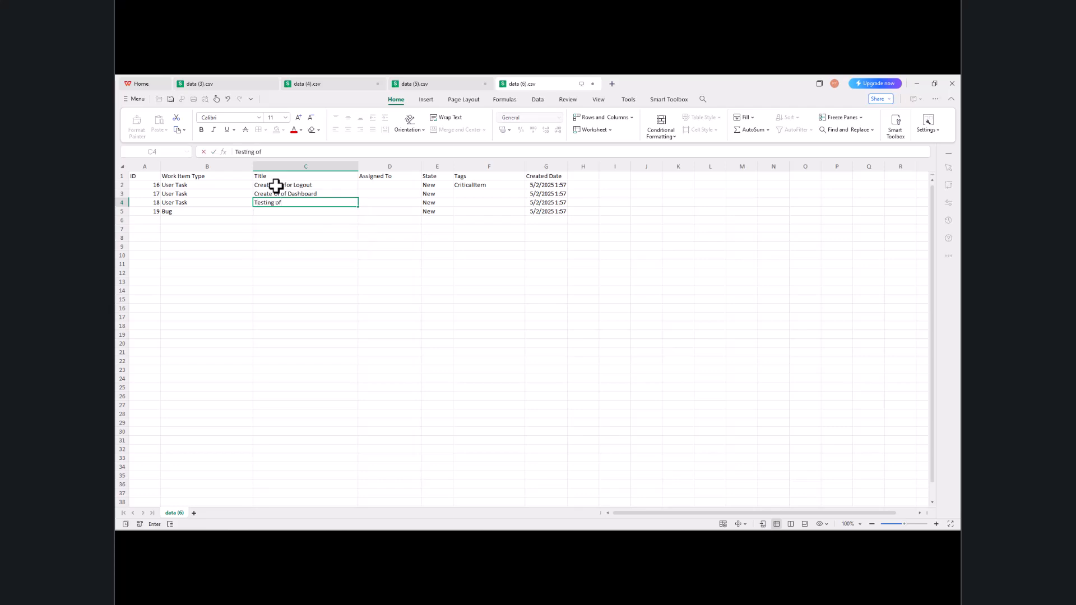
{"action": "type", "text": " Website"}
{"action": "key", "text": "Return"}
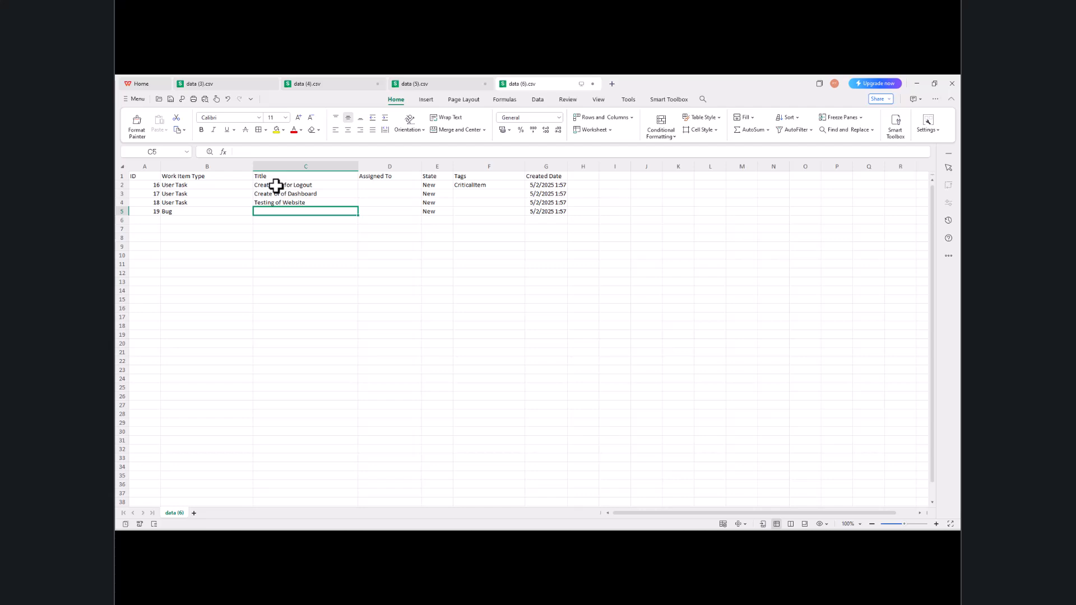
{"action": "type", "text": "Lorem Ipsum"}
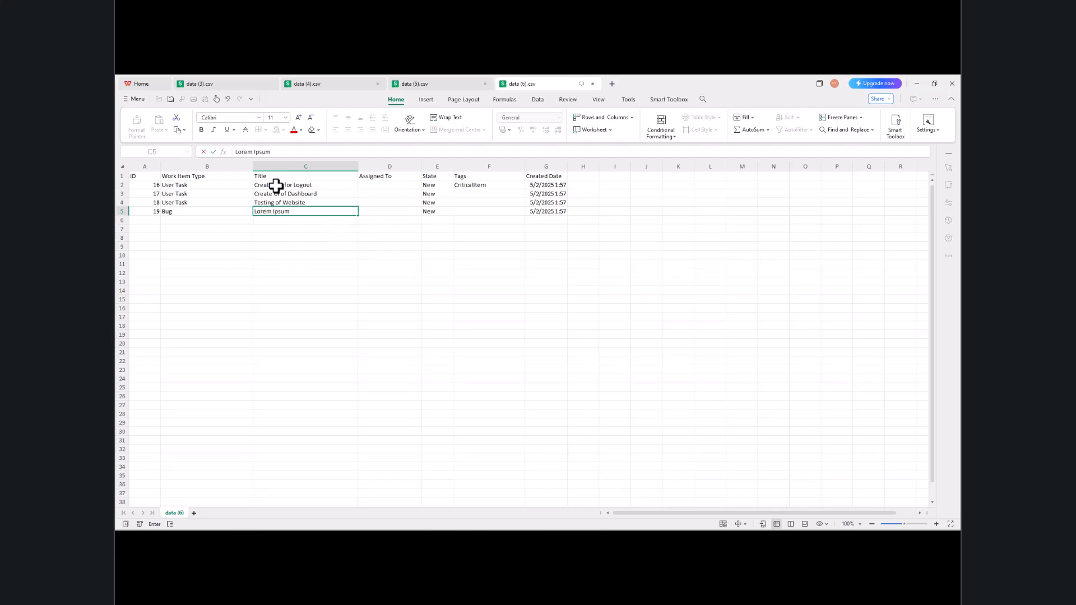
{"action": "left_click", "coordinate": [299, 265]}
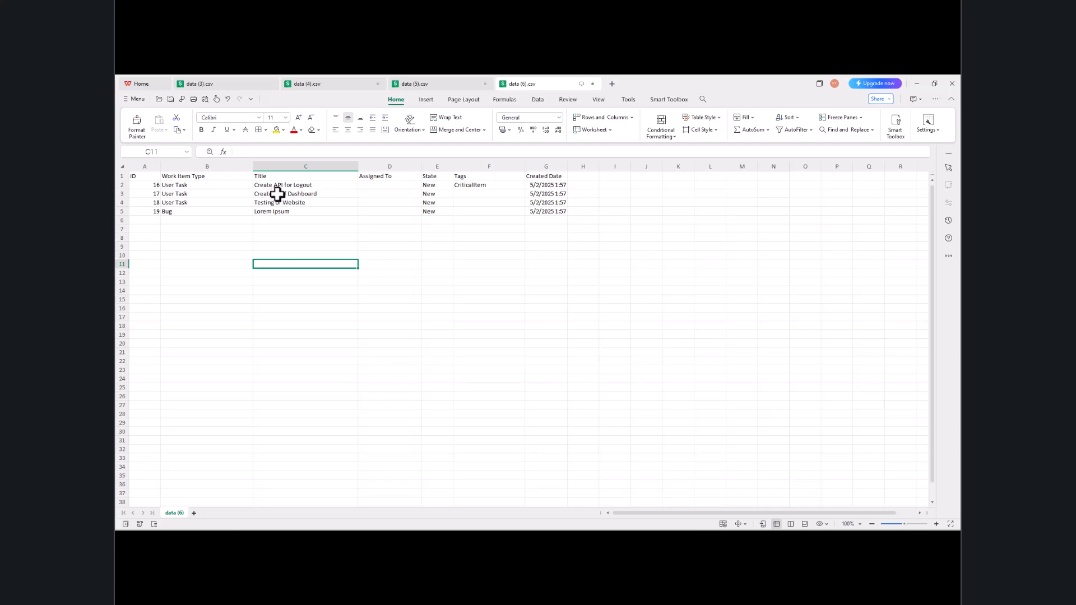
Step: Set the first work item's type in B2 to User Story
{"action": "left_click", "coordinate": [199, 186]}
{"action": "type", "text": "User"}
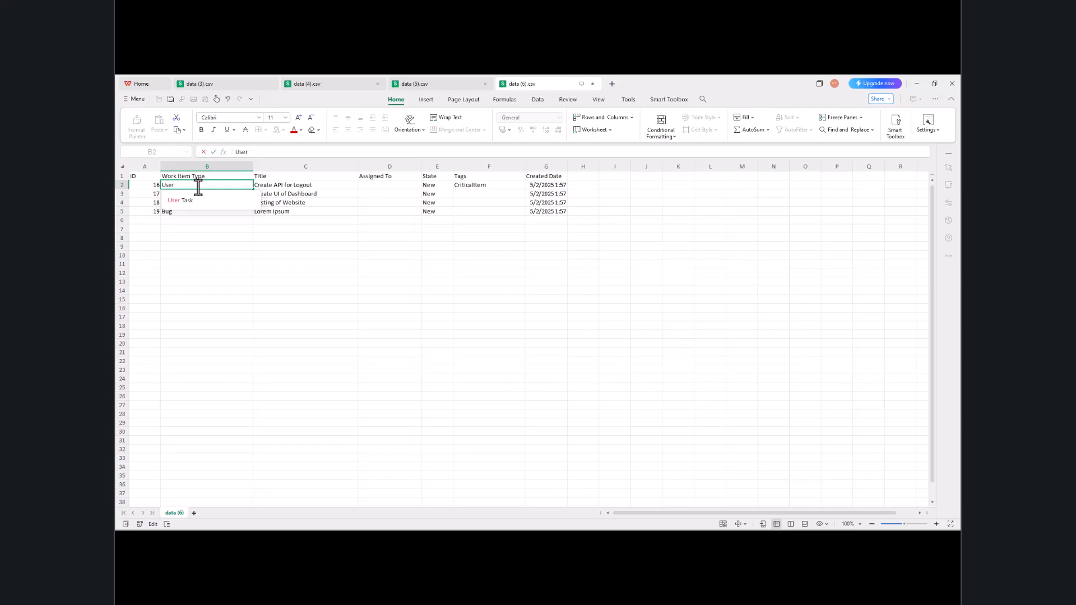
{"action": "type", "text": " Sto"}
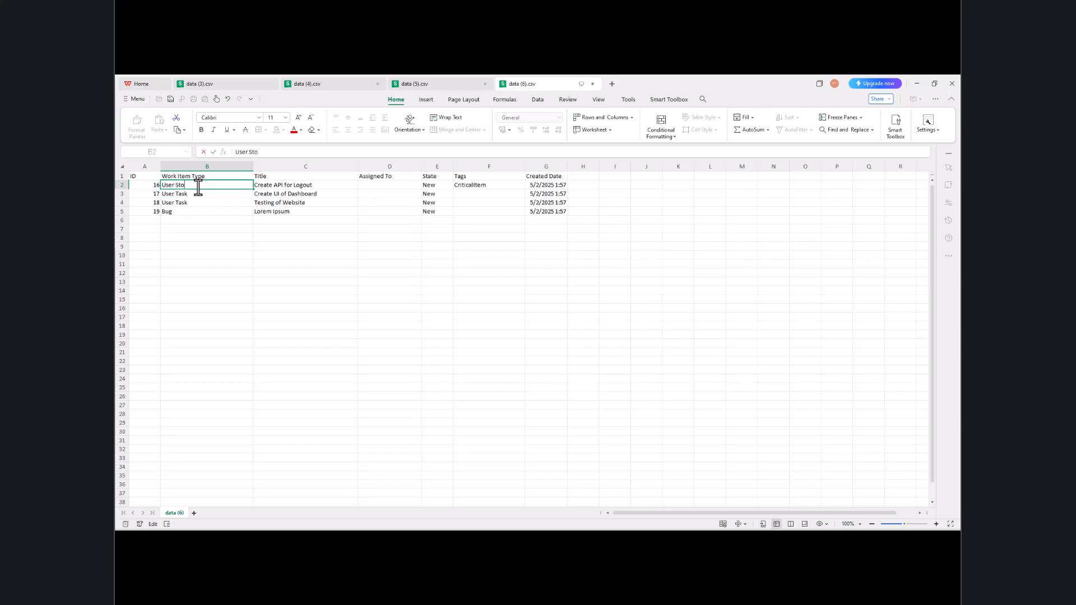
{"action": "type", "text": "ry"}
{"action": "key", "text": "Return"}
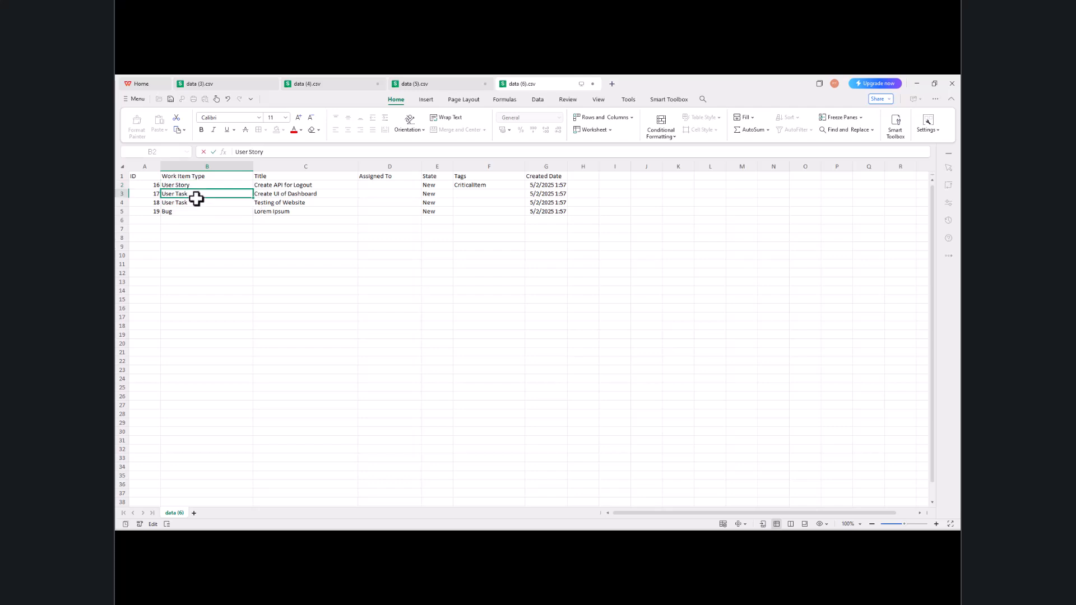
{"action": "left_click", "coordinate": [182, 211]}
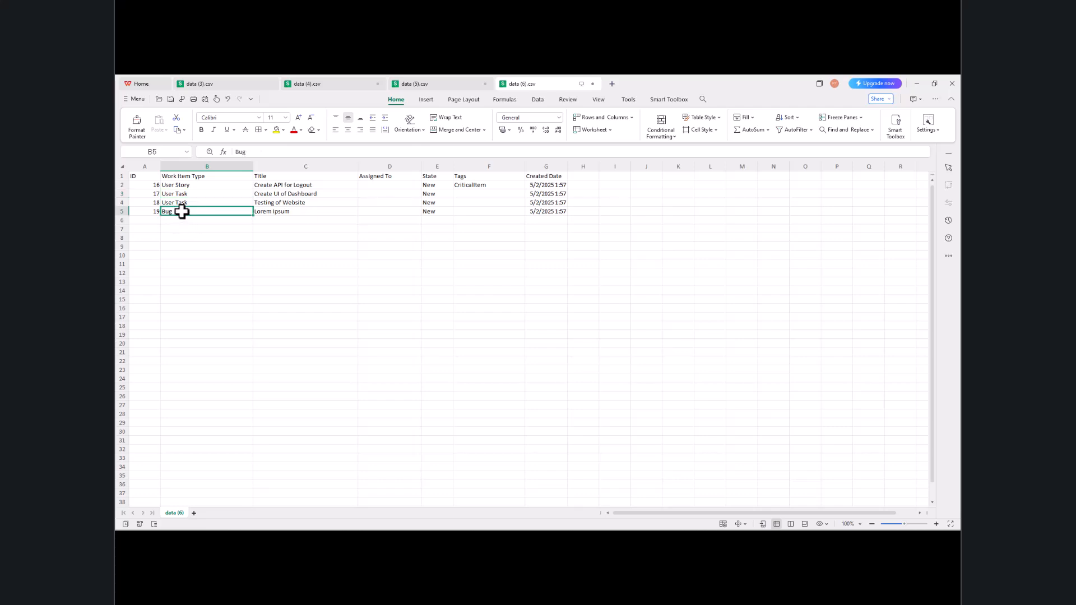
Step: Enter the assignee's name in D2, fill it down through D5, and review the State values
{"action": "left_click", "coordinate": [391, 186]}
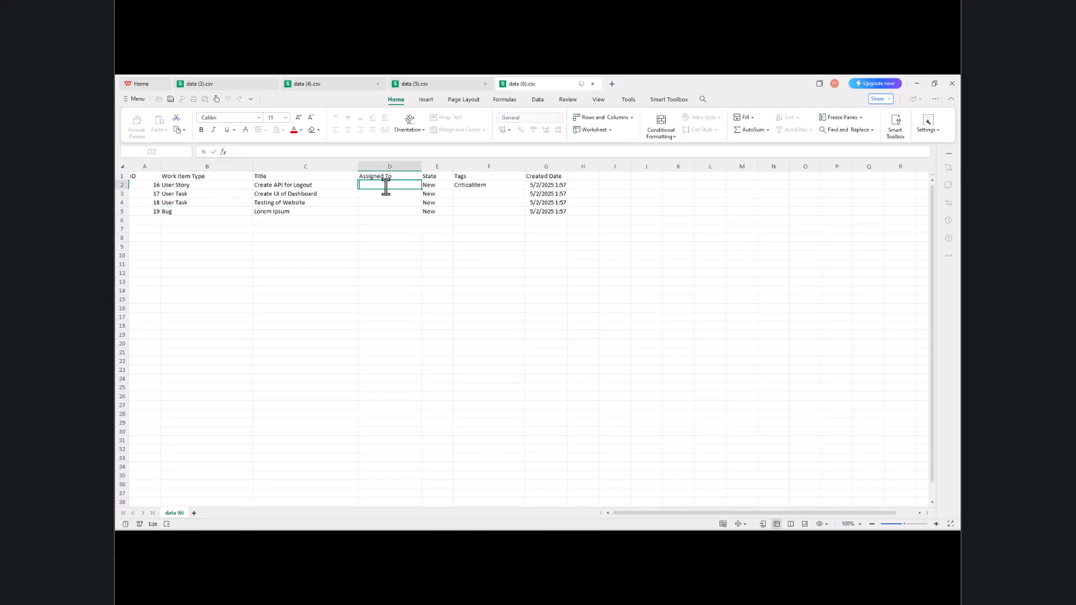
{"action": "key", "text": "Return"}
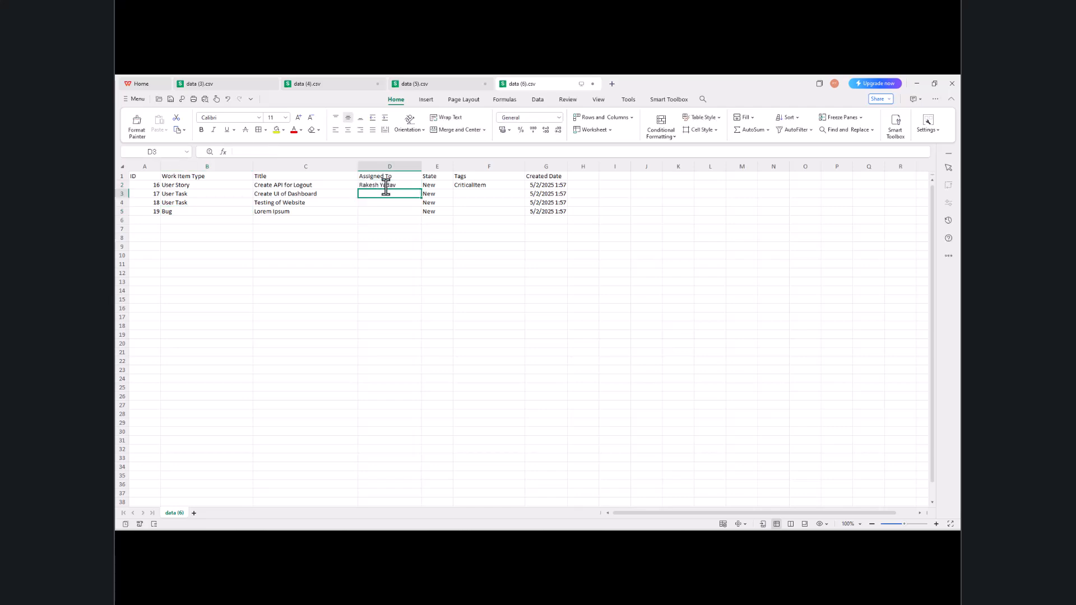
{"action": "left_click", "coordinate": [388, 186]}
{"action": "left_click_drag", "start_coordinate": [421, 190], "coordinate": [420, 215]}
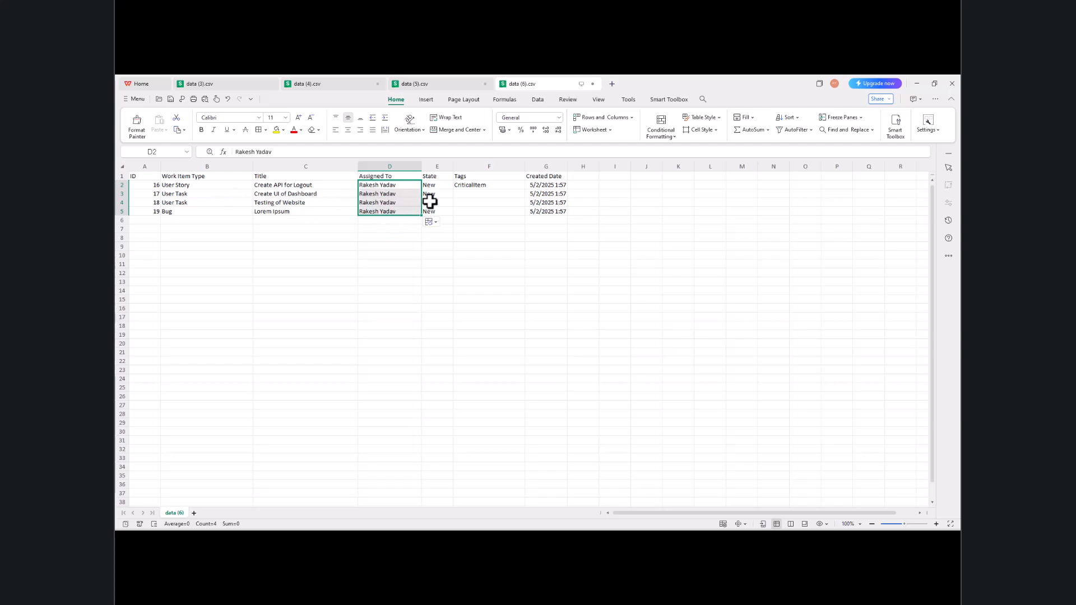
{"action": "left_click", "coordinate": [442, 185]}
{"action": "left_click", "coordinate": [458, 232]}
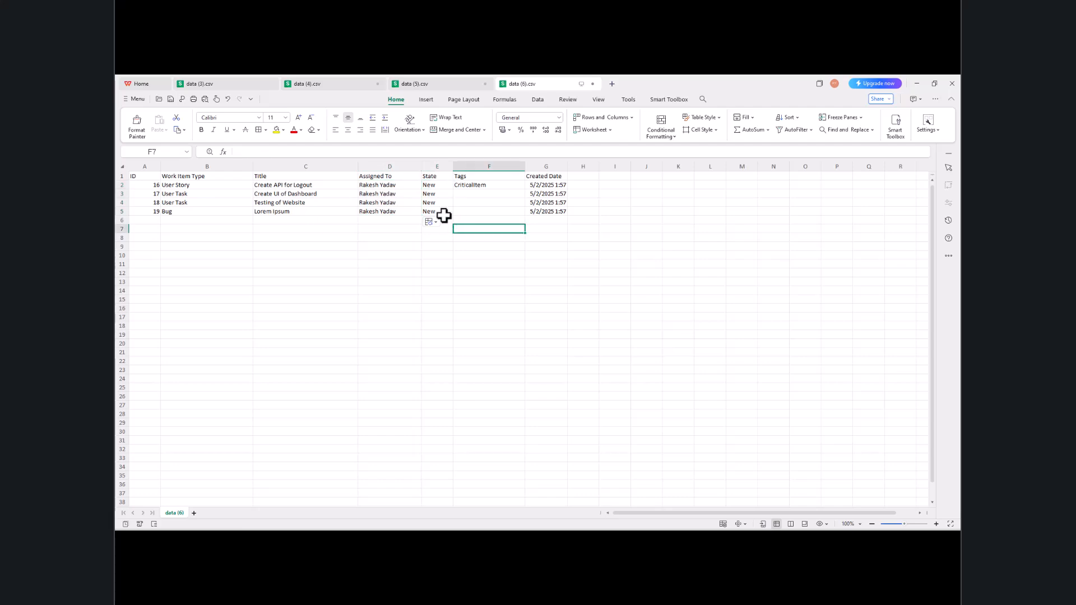
{"action": "left_click", "coordinate": [439, 187]}
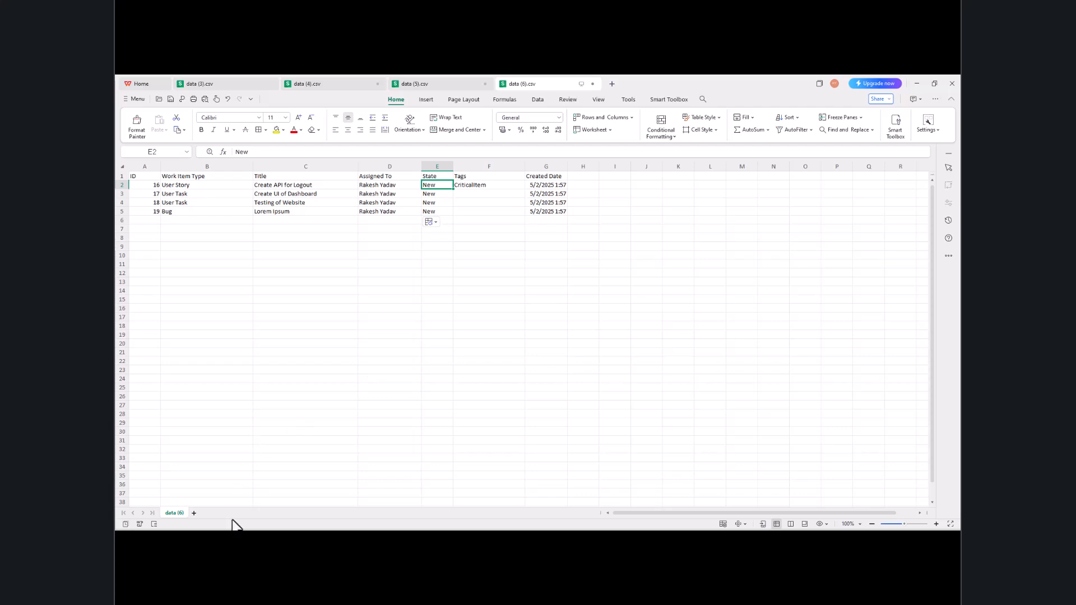
{"action": "left_click", "coordinate": [397, 540]}
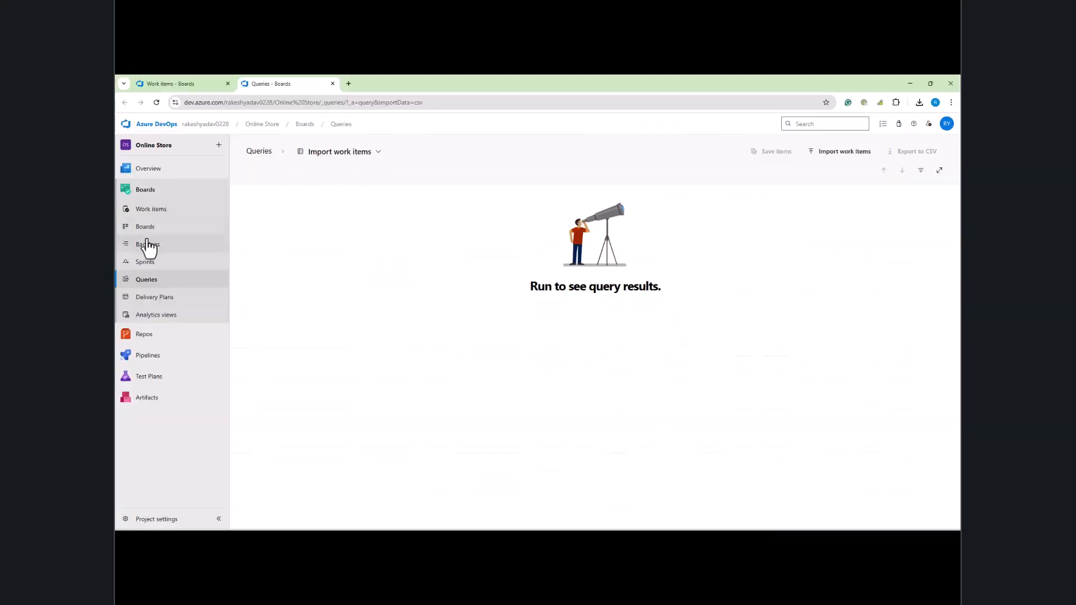
{"action": "left_click", "coordinate": [149, 209]}
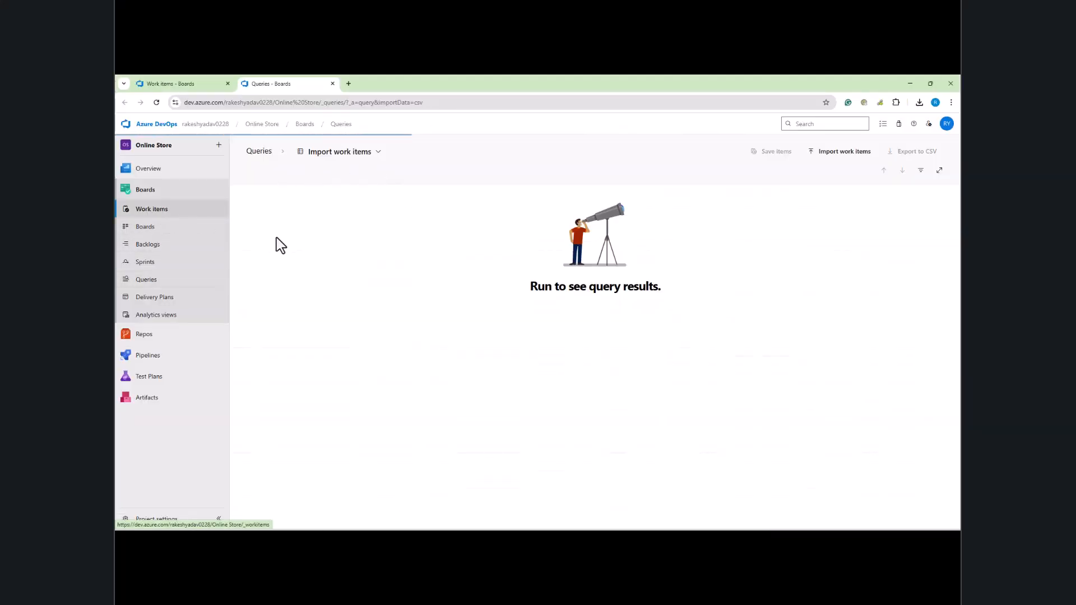
{"action": "left_click", "coordinate": [322, 236]}
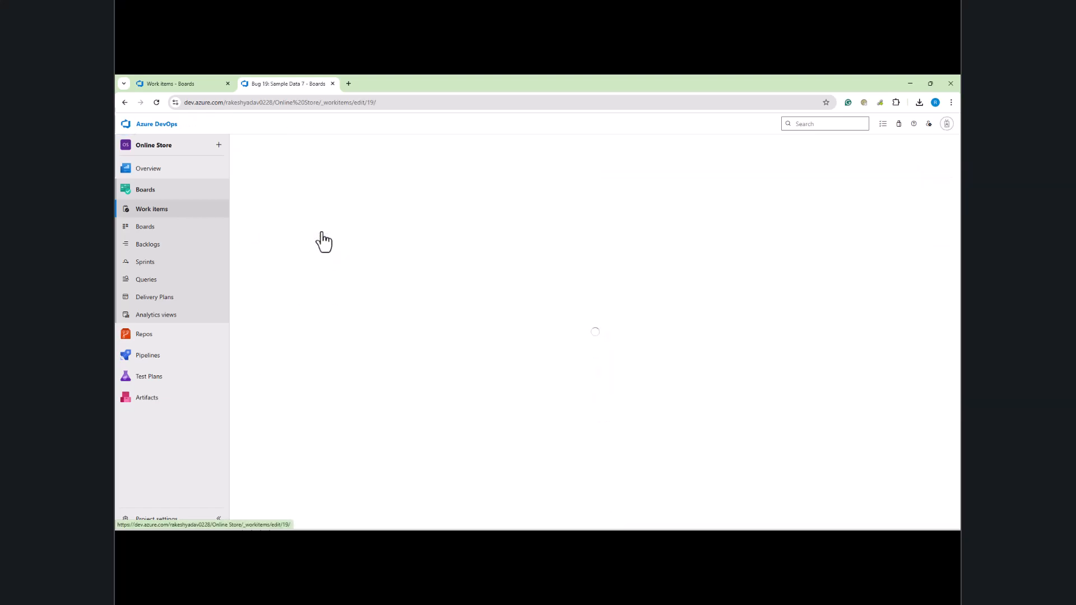
{"action": "left_click", "coordinate": [286, 220]}
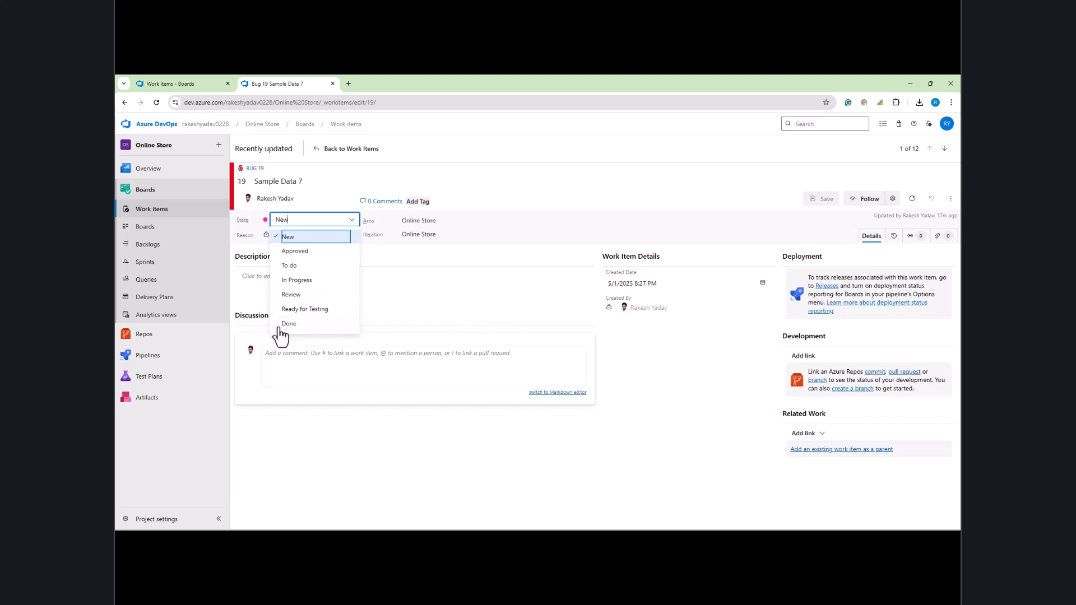
{"action": "left_click", "coordinate": [186, 84]}
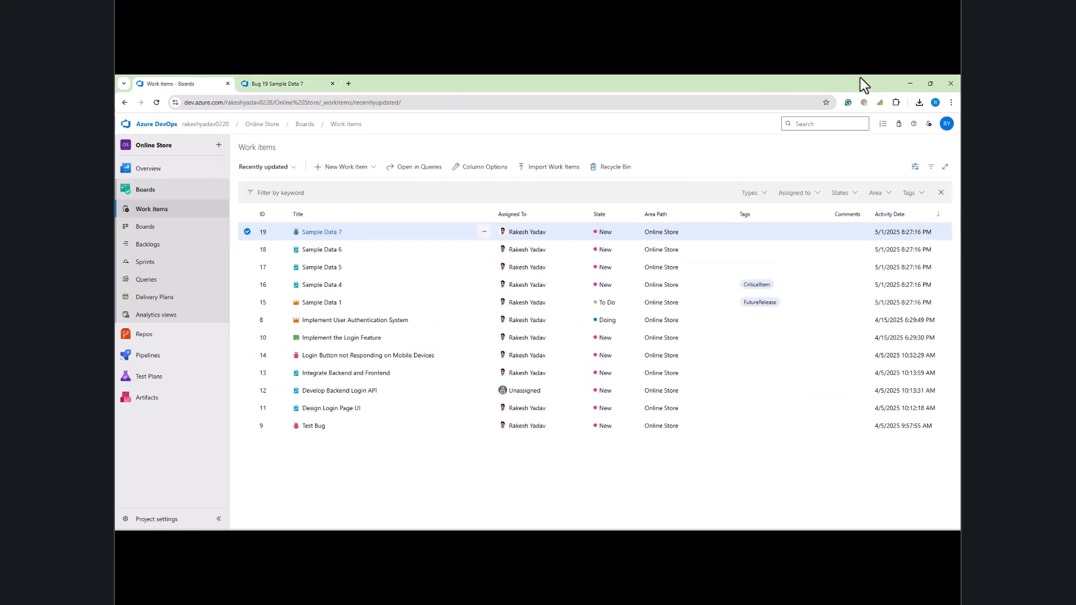
{"action": "left_click", "coordinate": [909, 83]}
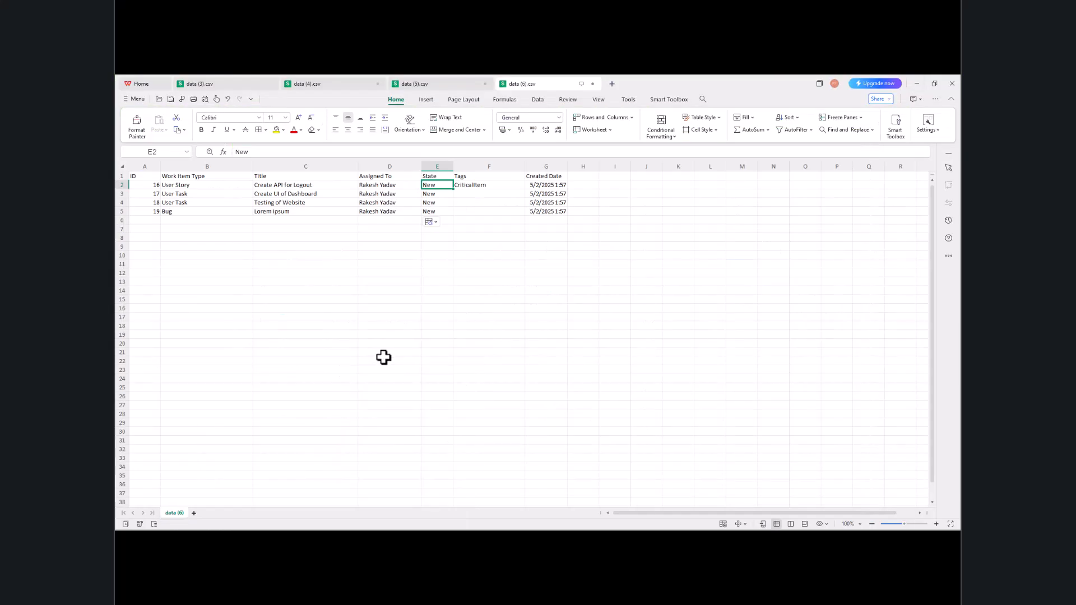
Step: Set the State of rows 3 and 4 (E3, E4) to To Do
{"action": "left_click", "coordinate": [439, 196]}
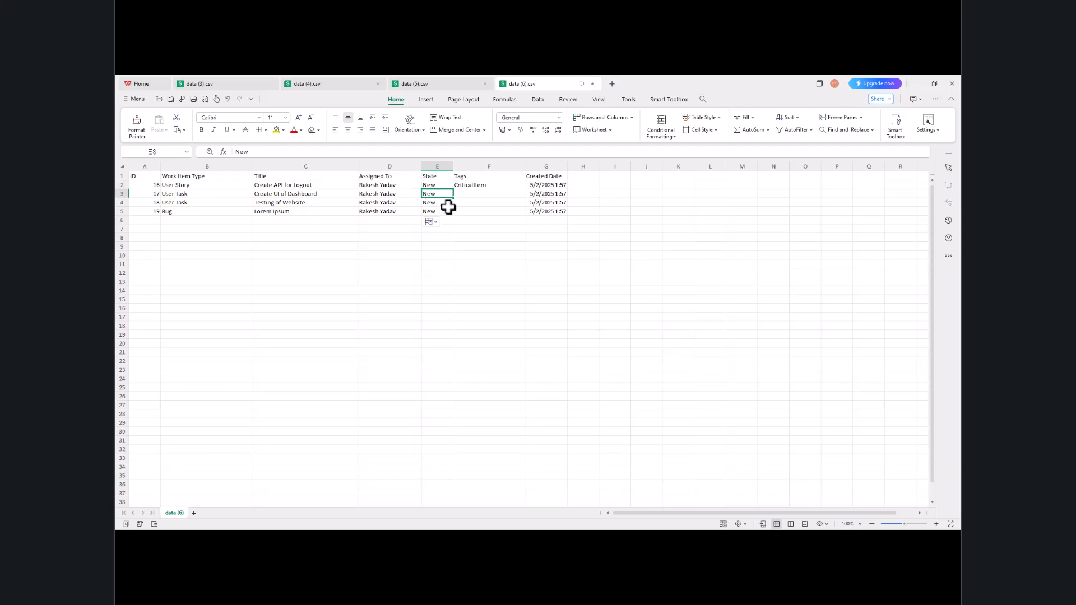
{"action": "type", "text": "To Do"}
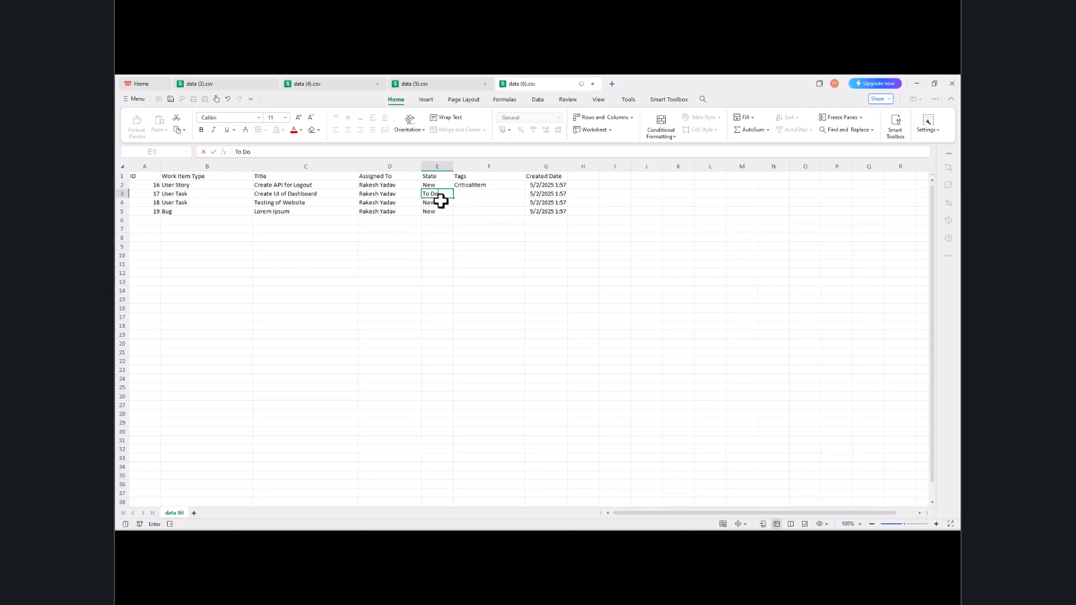
{"action": "key", "text": "Return"}
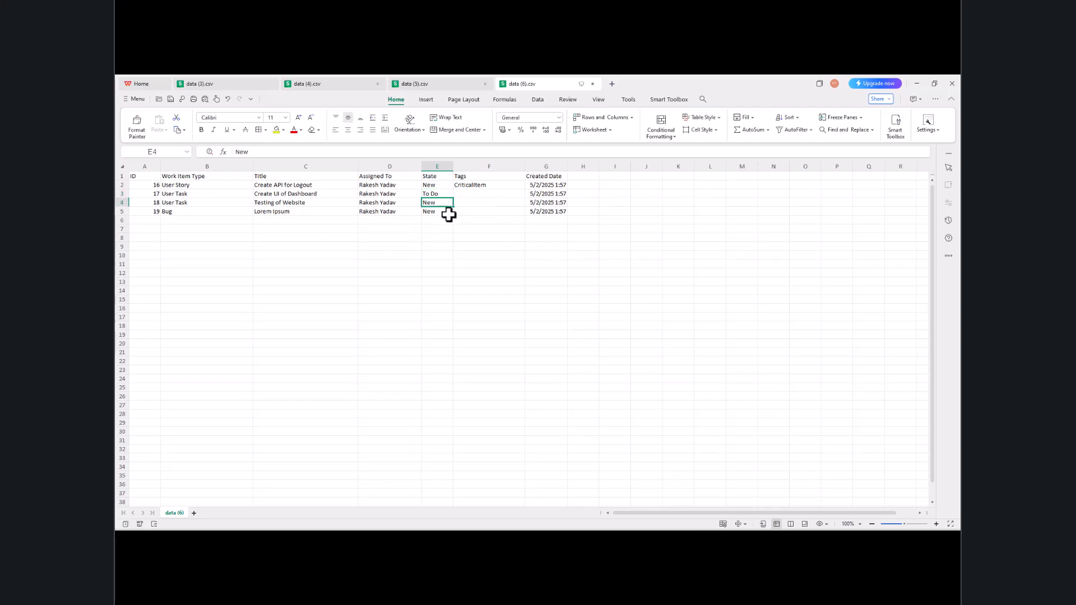
{"action": "type", "text": "To Do"}
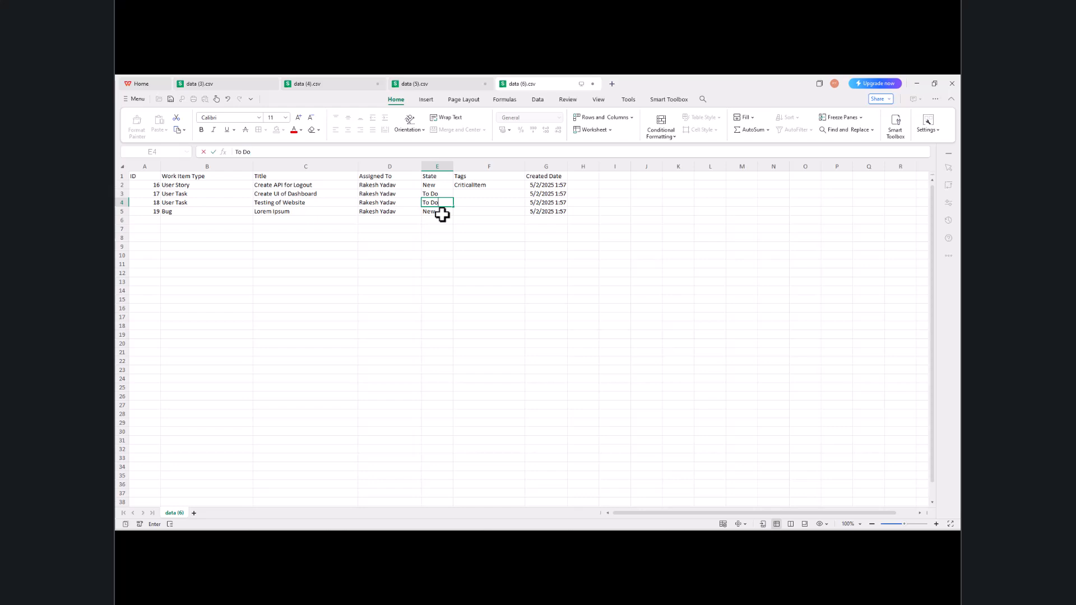
{"action": "left_click", "coordinate": [486, 245]}
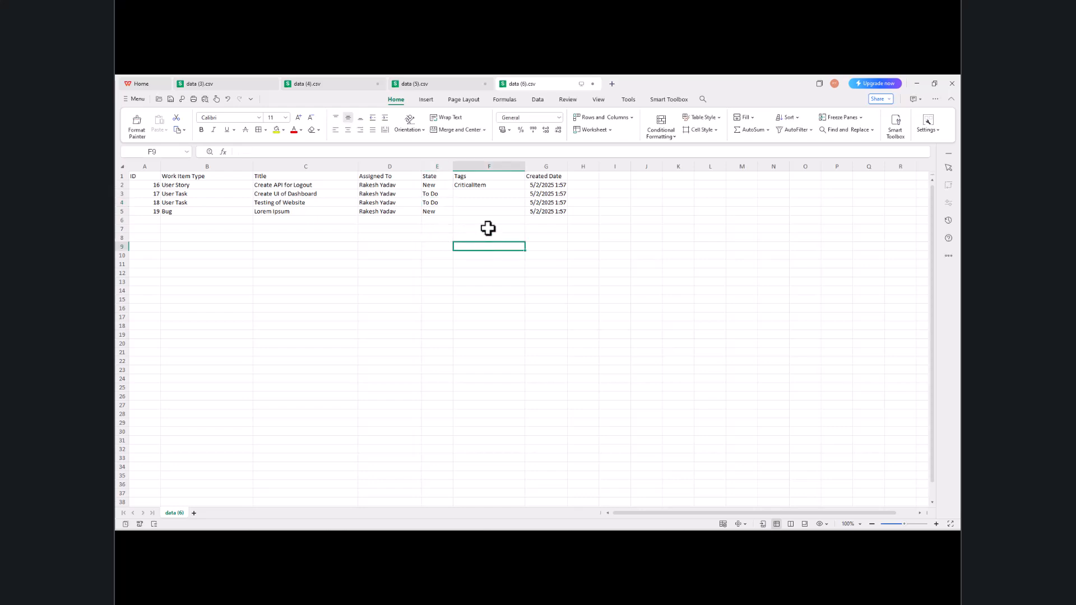
Step: Tag row 3 FutureRelease and row 4 UIIssue in the Tags column
{"action": "left_click", "coordinate": [487, 185]}
{"action": "left_click", "coordinate": [477, 194]}
{"action": "type", "text": "Future Releas"}
{"action": "key", "text": "BackSpace"}
{"action": "key", "text": "BackSpace"}
{"action": "key", "text": "BackSpace"}
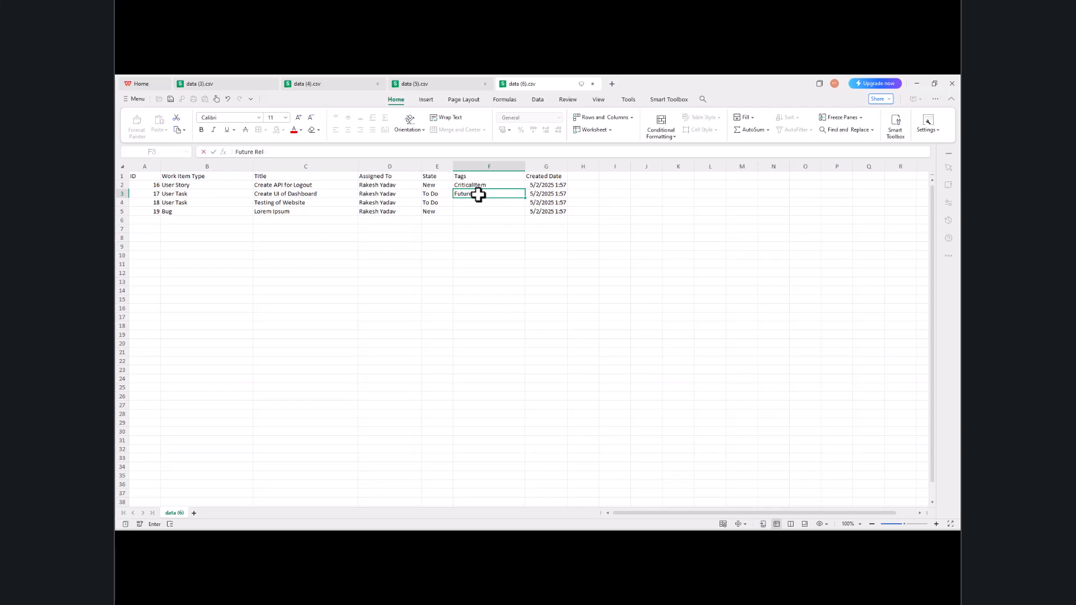
{"action": "type", "text": "se"}
{"action": "left_click", "coordinate": [474, 202]}
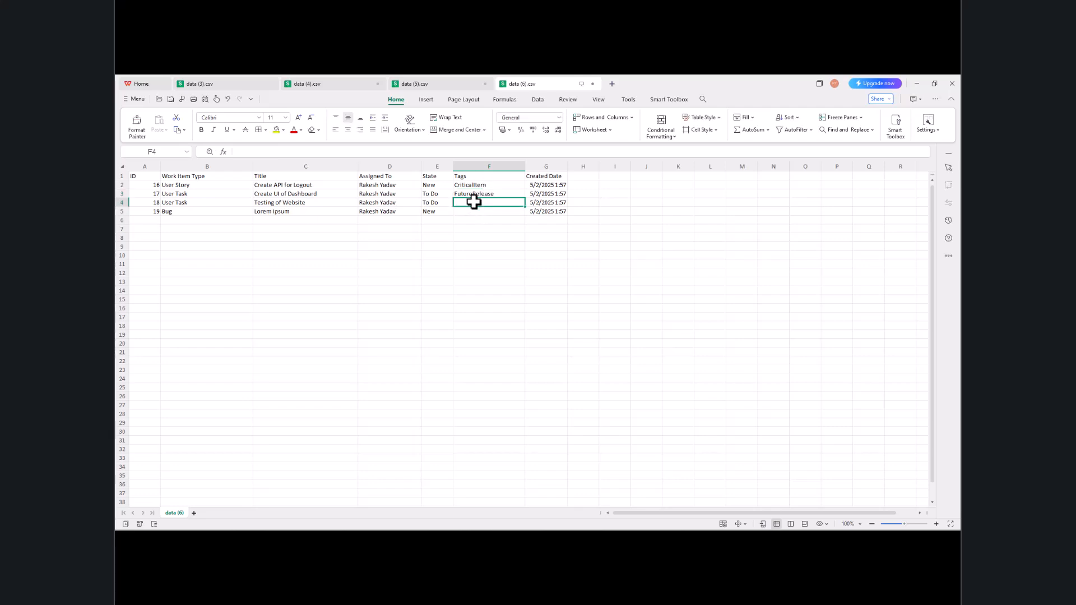
{"action": "type", "text": "U"}
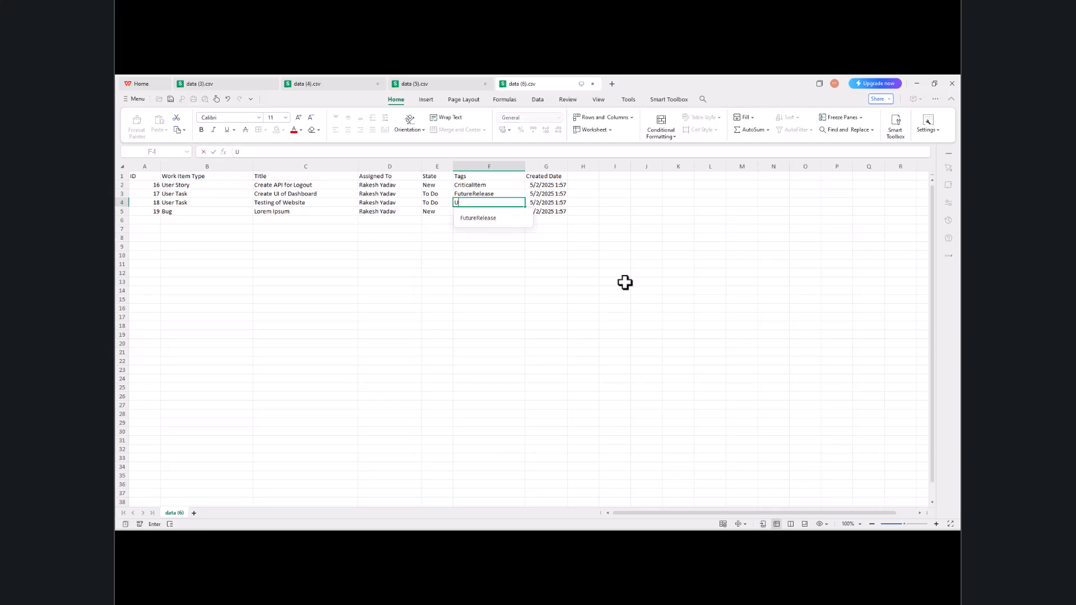
{"action": "type", "text": "IIssue"}
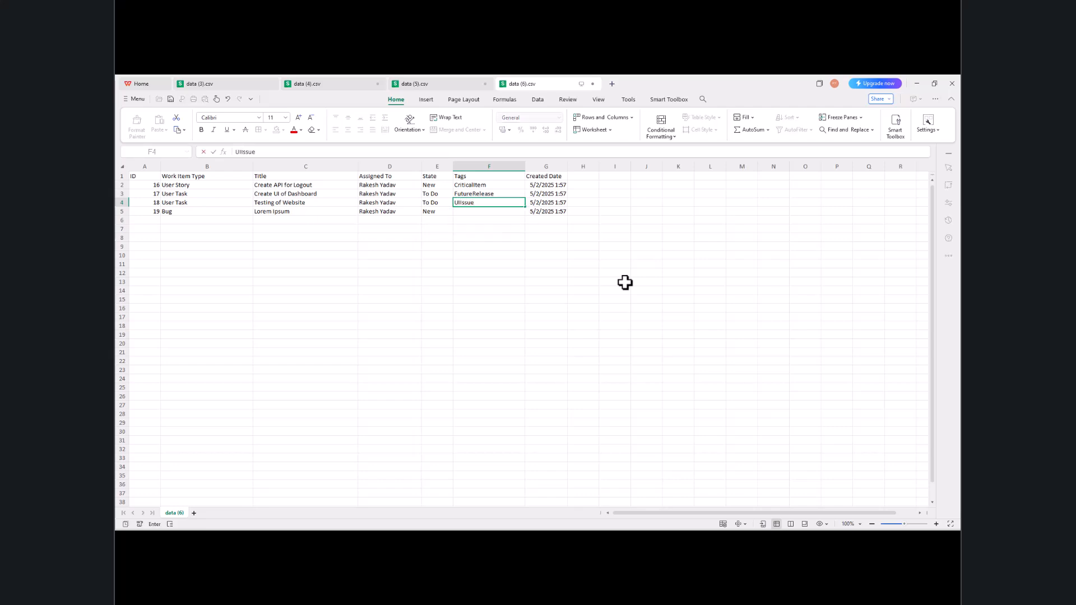
{"action": "left_click", "coordinate": [610, 290]}
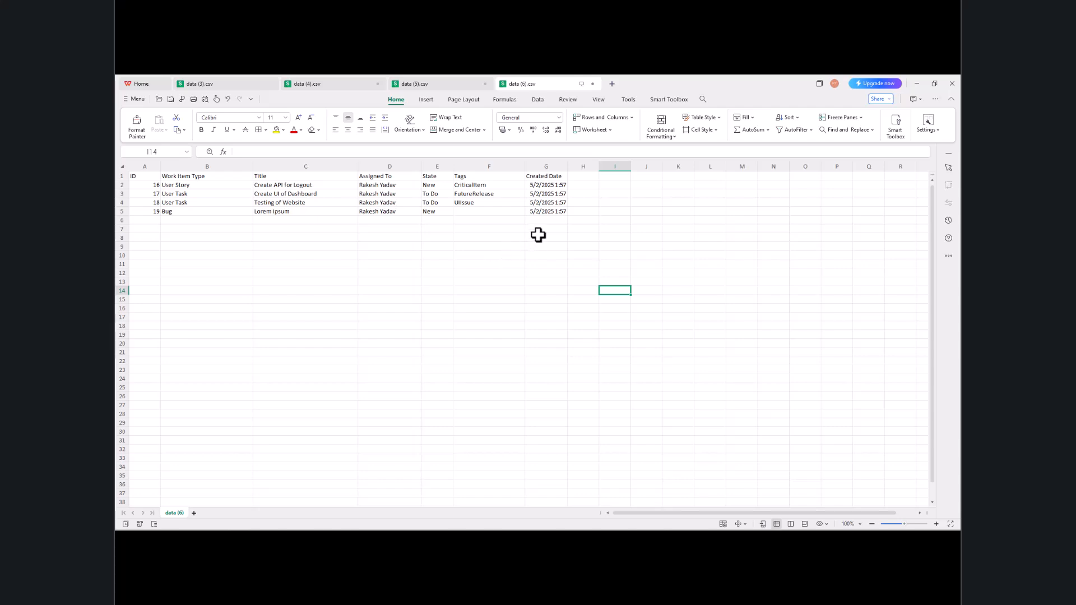
Step: Select the Created Date column, then the ID column
{"action": "left_click", "coordinate": [399, 300]}
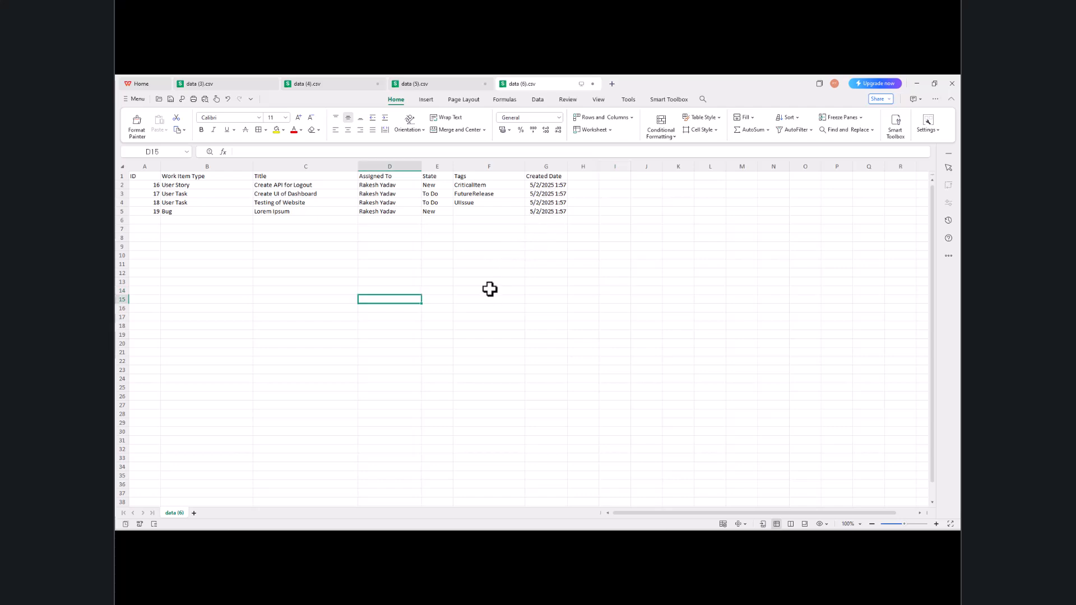
{"action": "left_click", "coordinate": [545, 163]}
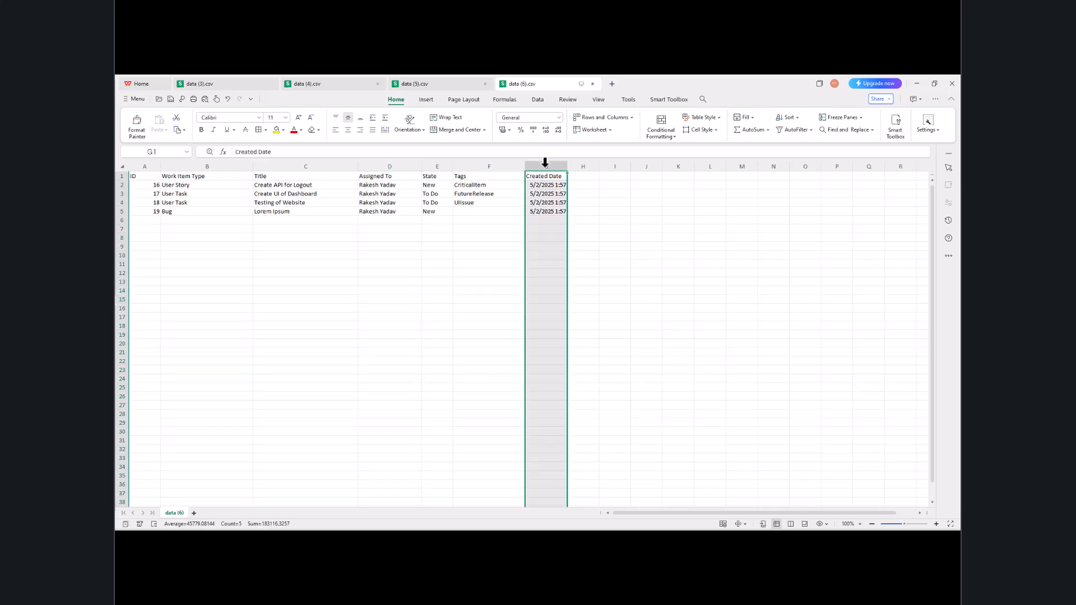
{"action": "left_click", "coordinate": [144, 163]}
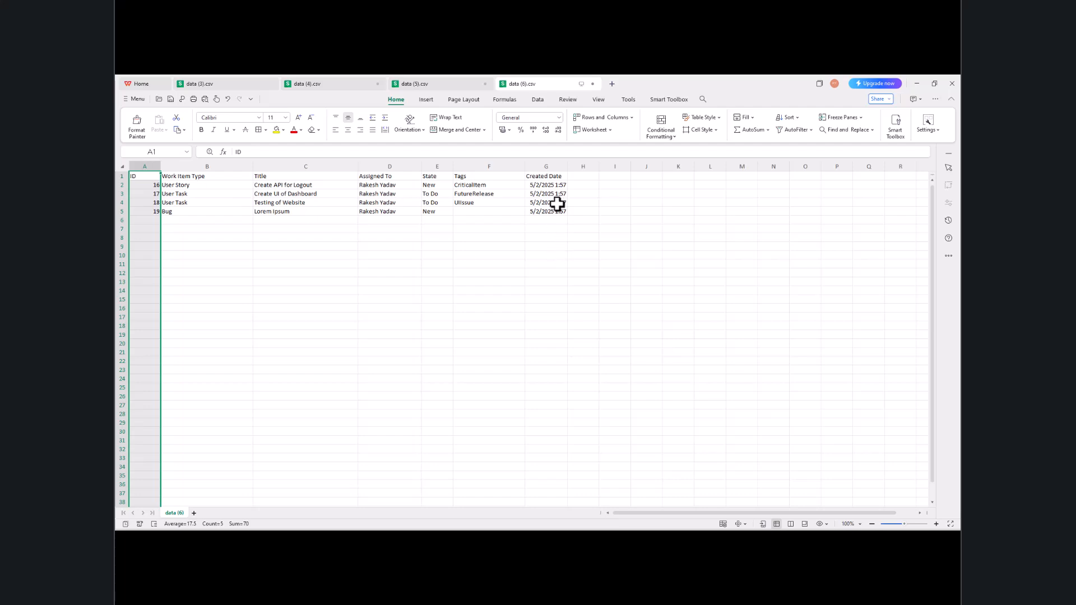
Step: Delete the Created Date column from the sheet
{"action": "left_click", "coordinate": [545, 162]}
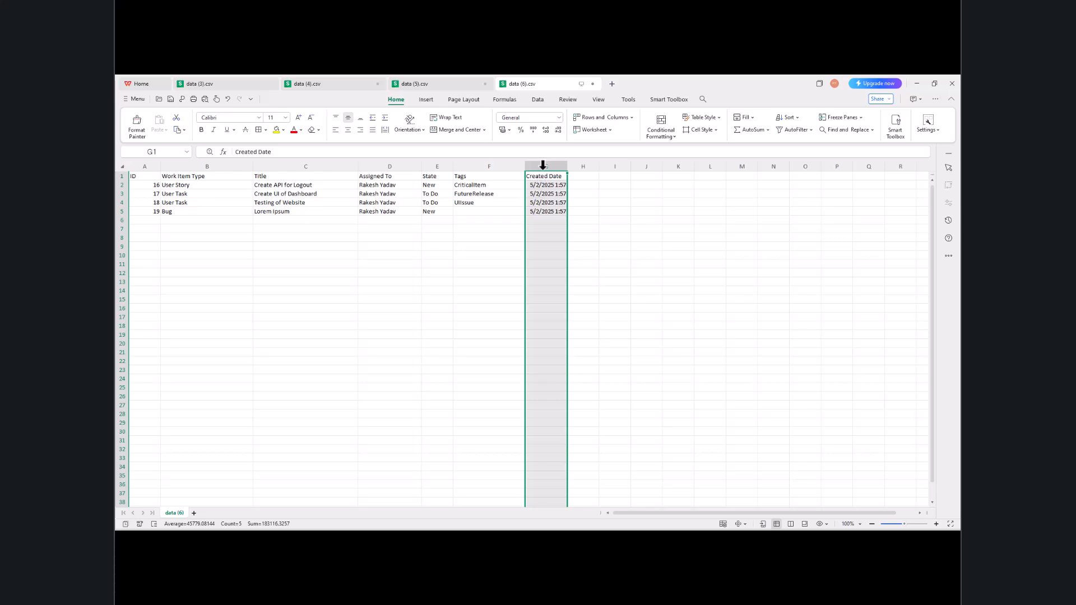
{"action": "right_click", "coordinate": [545, 161]}
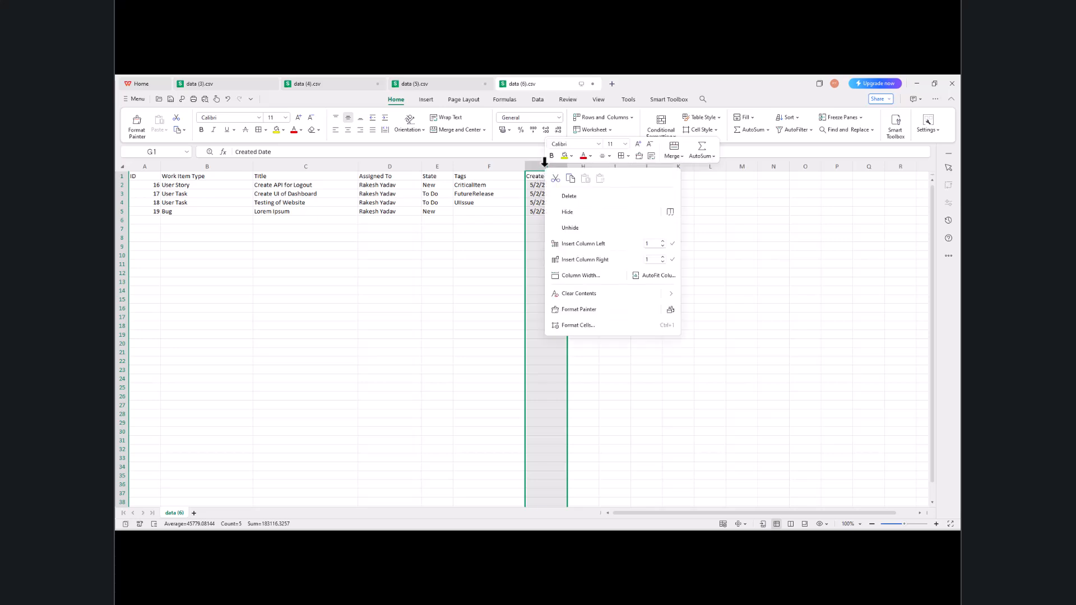
{"action": "left_click", "coordinate": [569, 197]}
{"action": "left_click", "coordinate": [278, 289]}
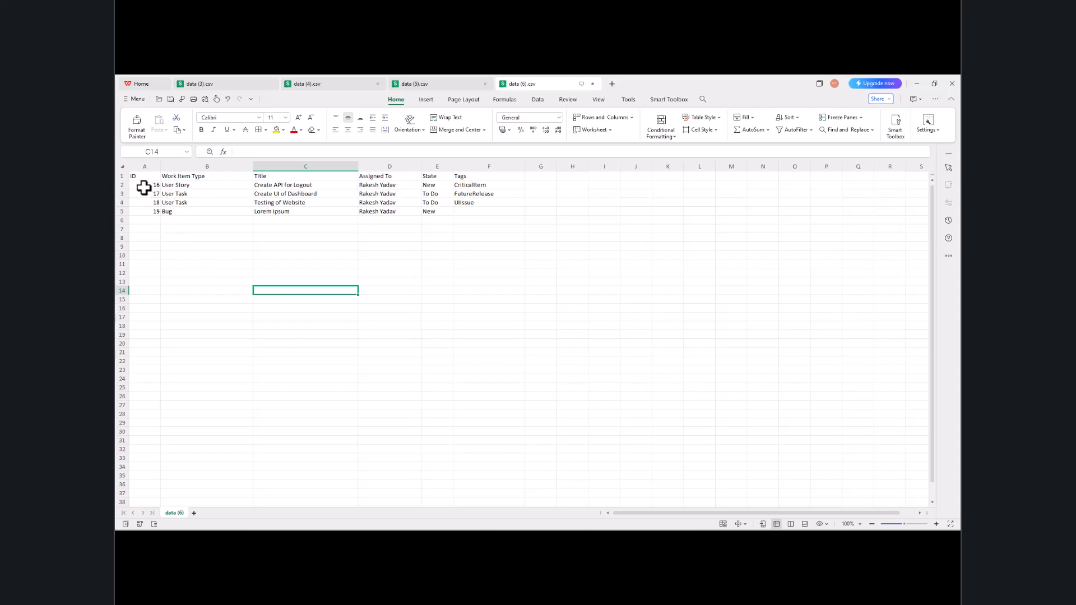
Step: Clear the ID values 16–19 in A2:A5 and save the sheet in CSV format
{"action": "left_click_drag", "start_coordinate": [144, 187], "coordinate": [137, 210]}
{"action": "key", "text": "Delete"}
{"action": "key", "text": "ctrl+s"}
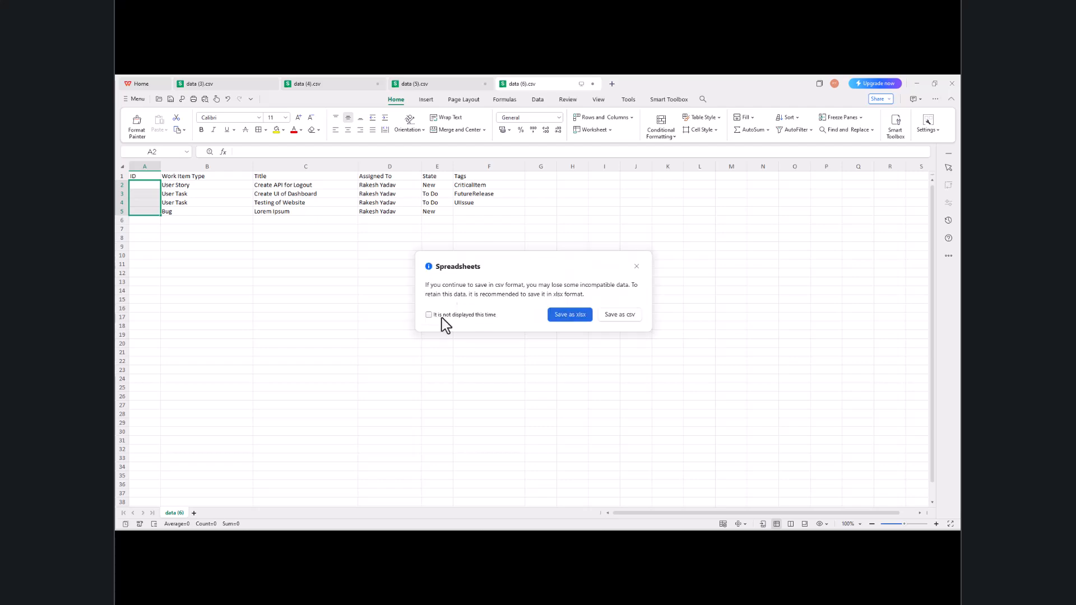
{"action": "left_click", "coordinate": [611, 315]}
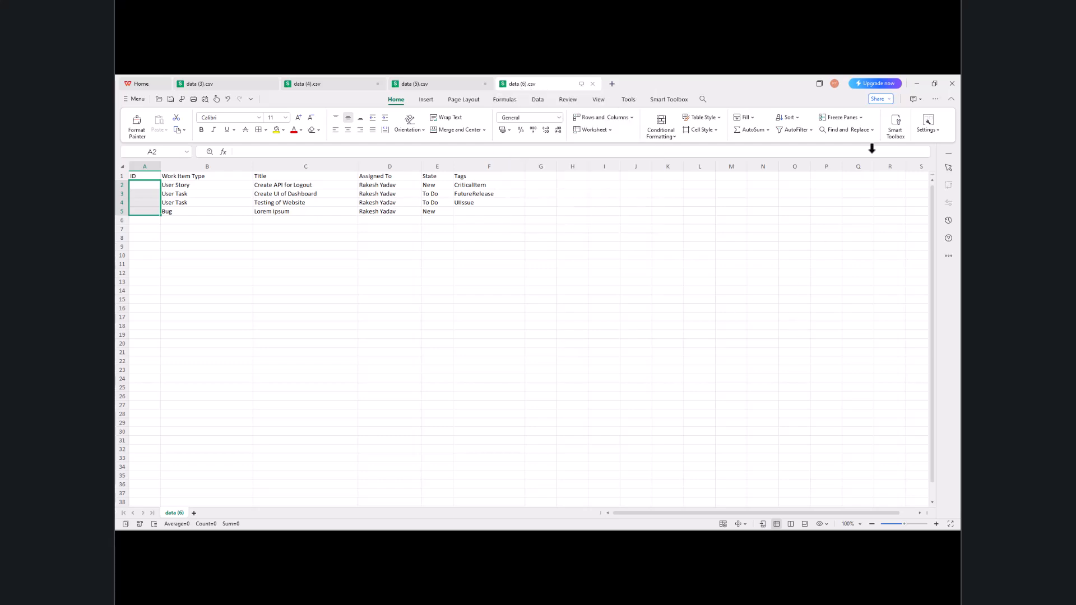
{"action": "left_click", "coordinate": [917, 84]}
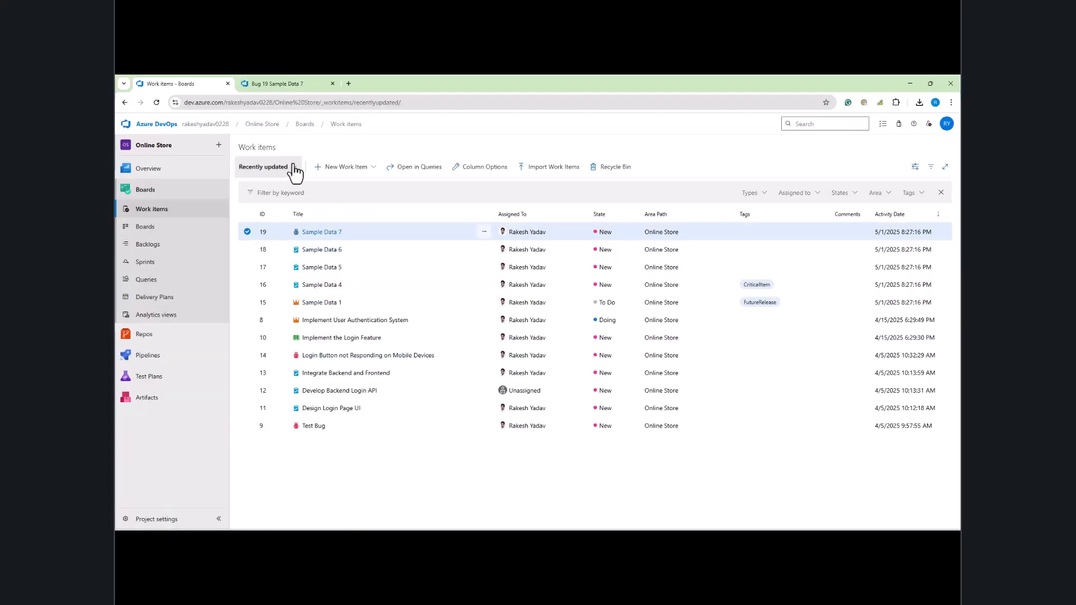
Step: Import data (6).csv via Import Work Items to preview the four edited work items
{"action": "left_click", "coordinate": [556, 169]}
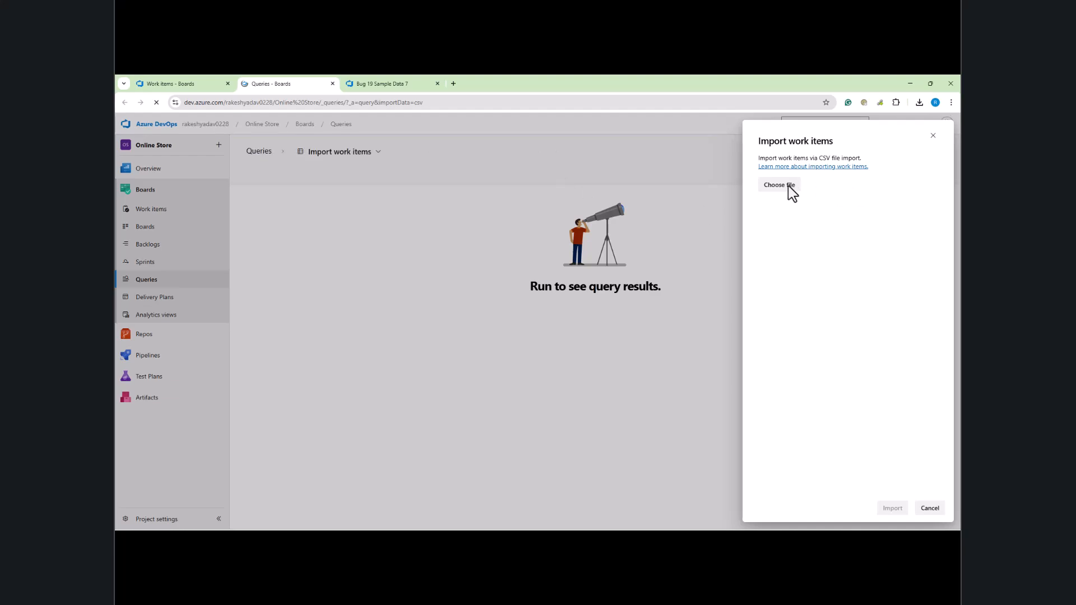
{"action": "left_click", "coordinate": [789, 187]}
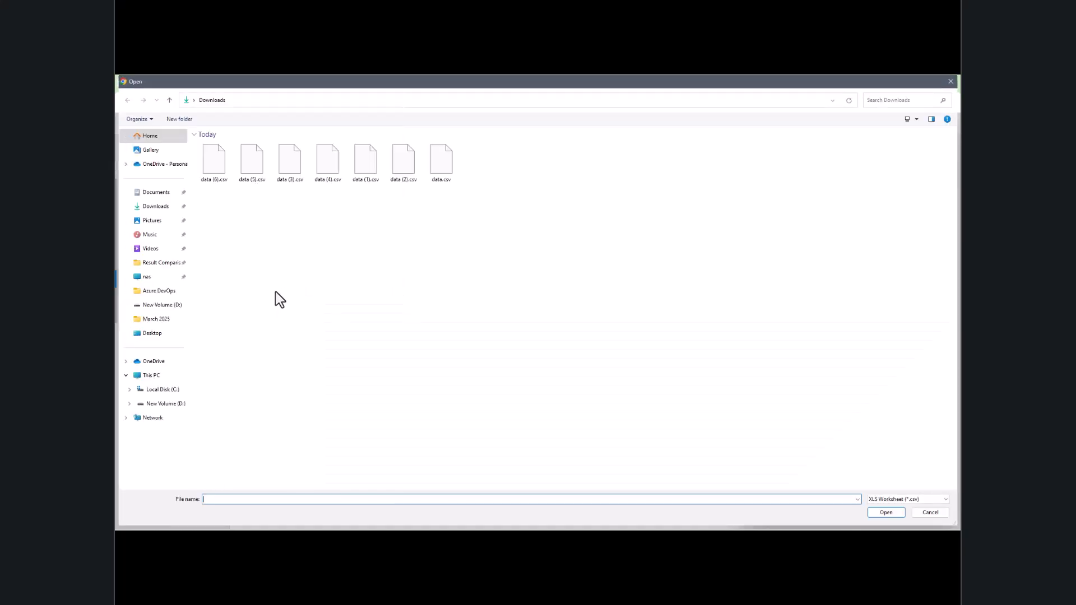
{"action": "left_click", "coordinate": [215, 162]}
{"action": "left_click", "coordinate": [891, 514]}
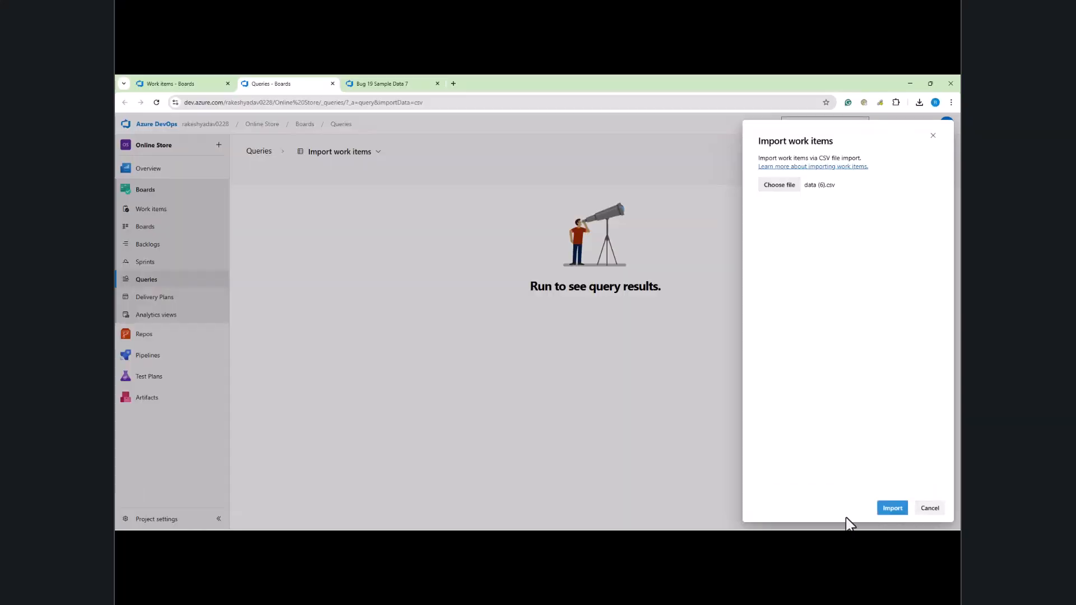
{"action": "left_click", "coordinate": [892, 509]}
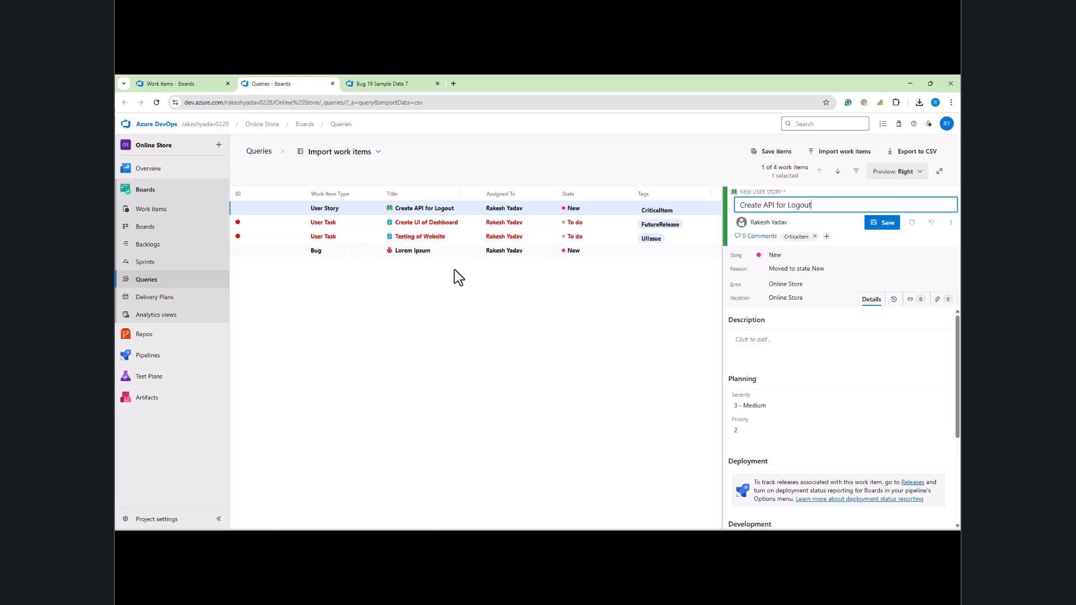
{"action": "left_click", "coordinate": [357, 227]}
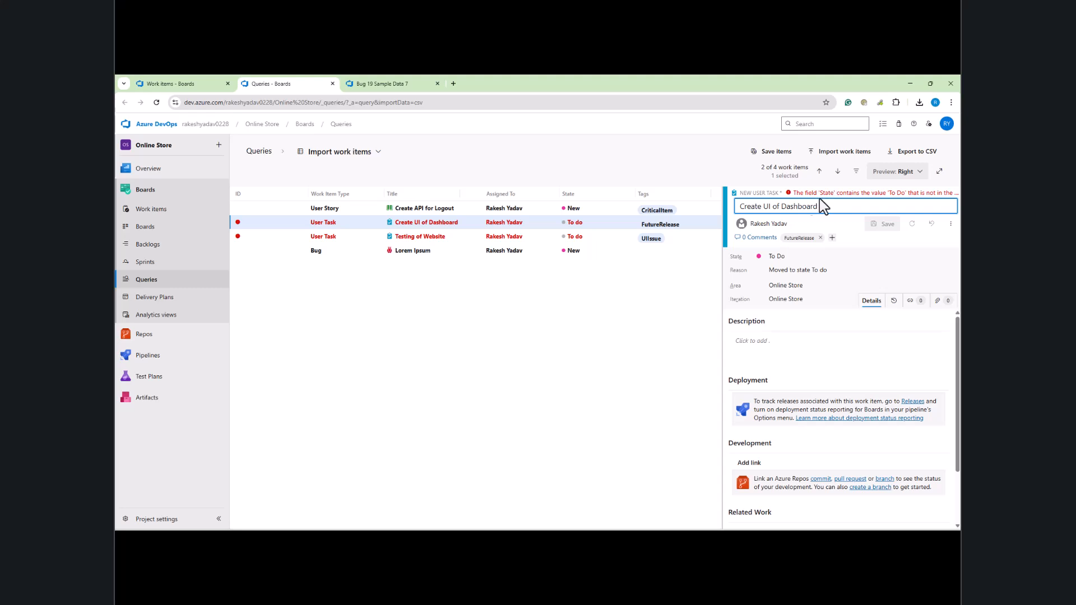
{"action": "left_click_drag", "start_coordinate": [721, 273], "coordinate": [534, 281]}
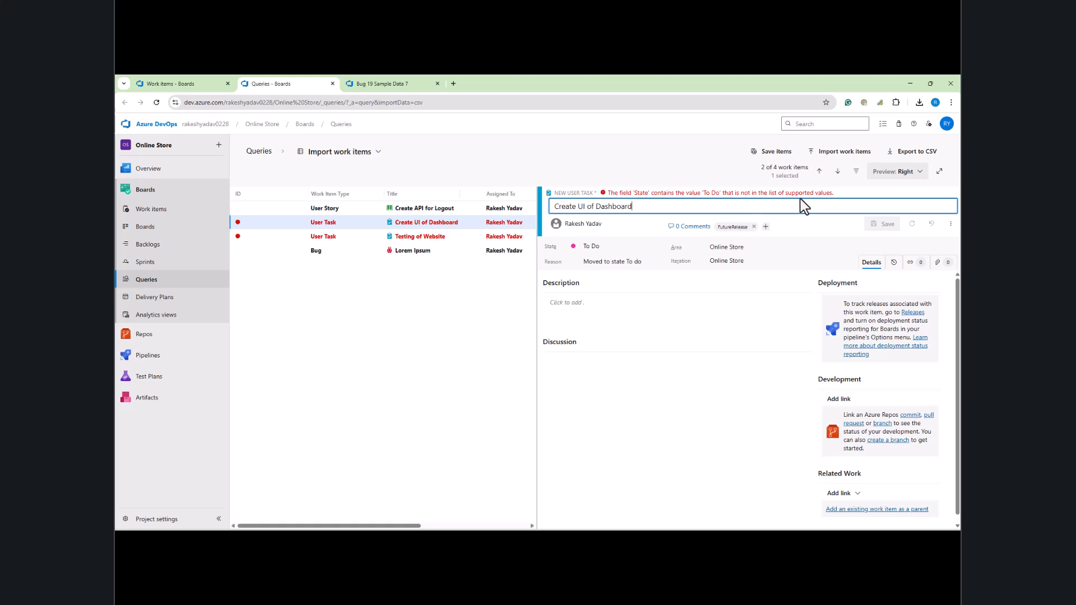
{"action": "left_click_drag", "start_coordinate": [537, 272], "coordinate": [717, 268]}
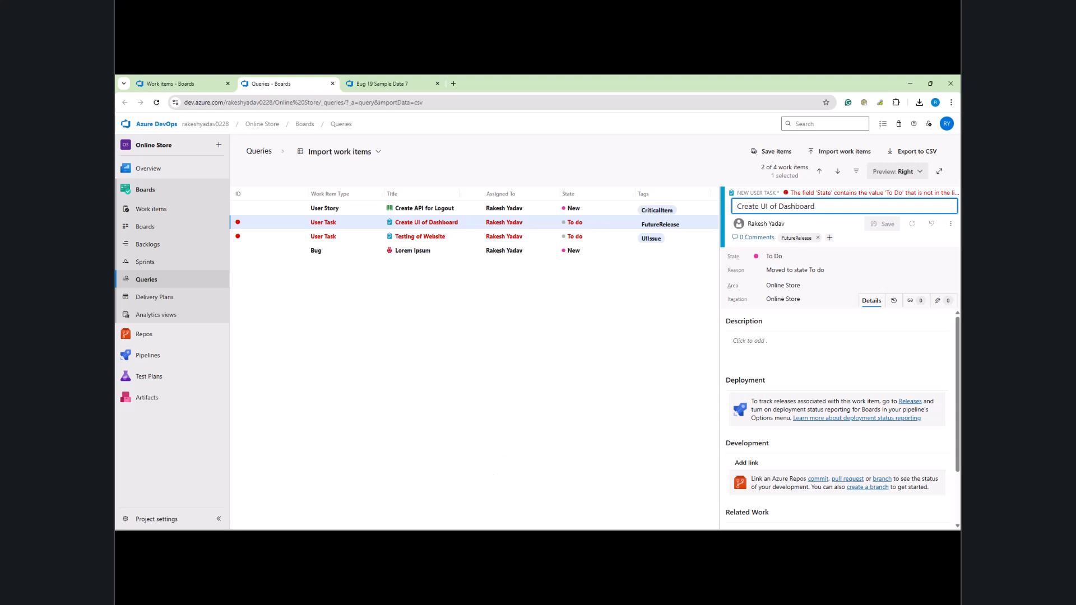
Step: Fill New down the State column from E2 to E5 and save the file as CSV
{"action": "left_click", "coordinate": [364, 488]}
{"action": "left_click", "coordinate": [496, 229]}
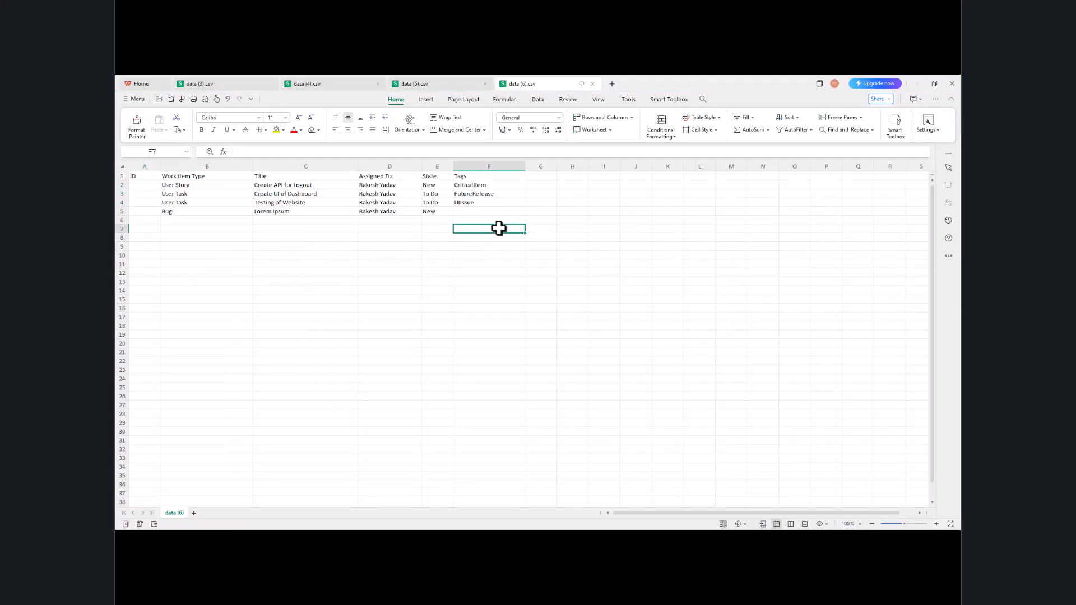
{"action": "left_click", "coordinate": [436, 185]}
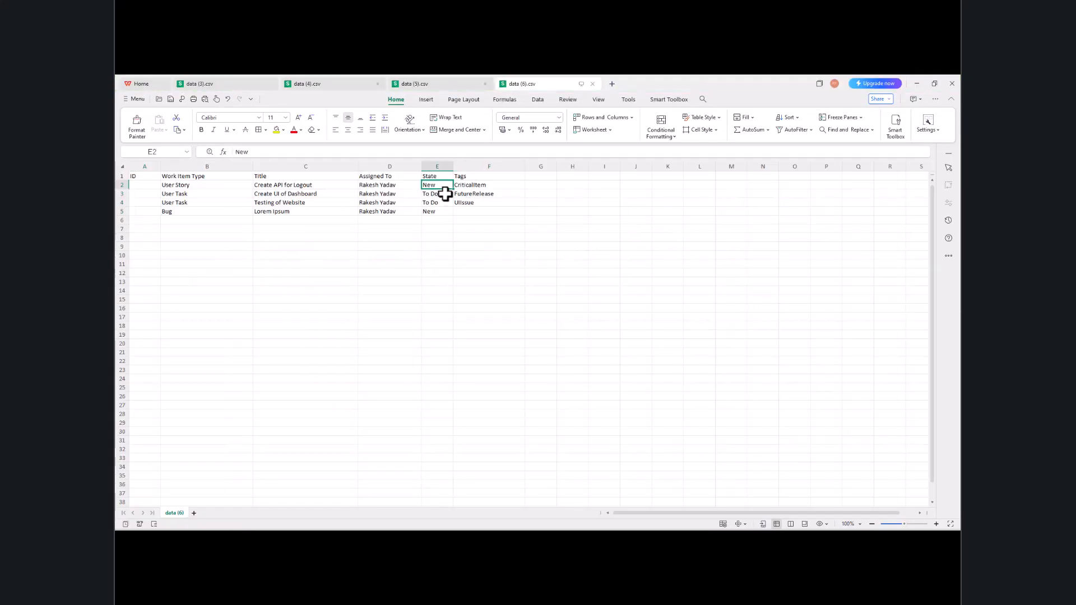
{"action": "left_click_drag", "start_coordinate": [453, 190], "coordinate": [459, 213]}
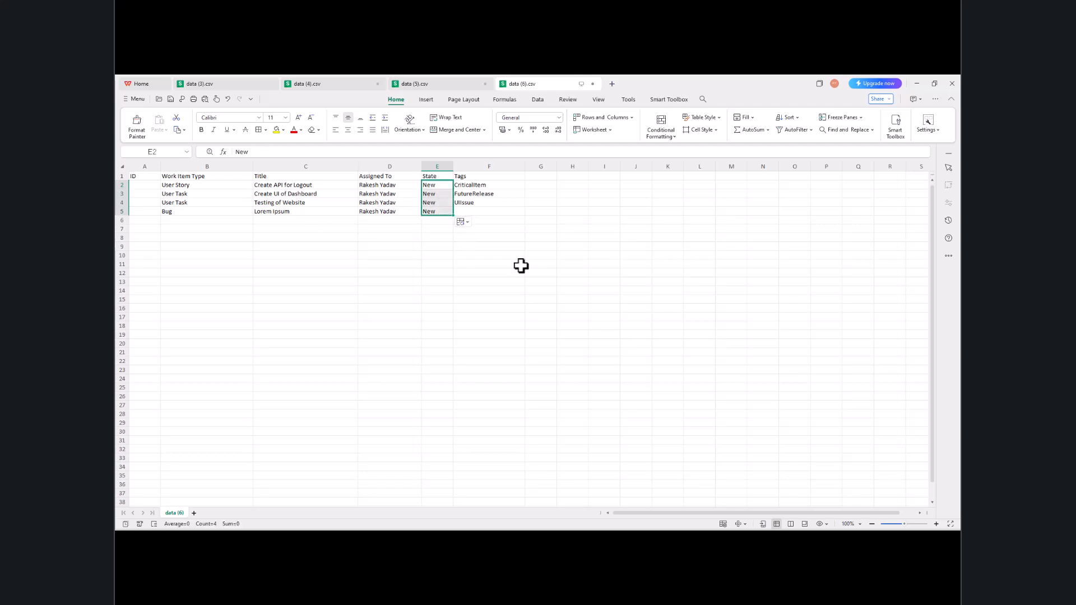
{"action": "key", "text": "ctrl+s"}
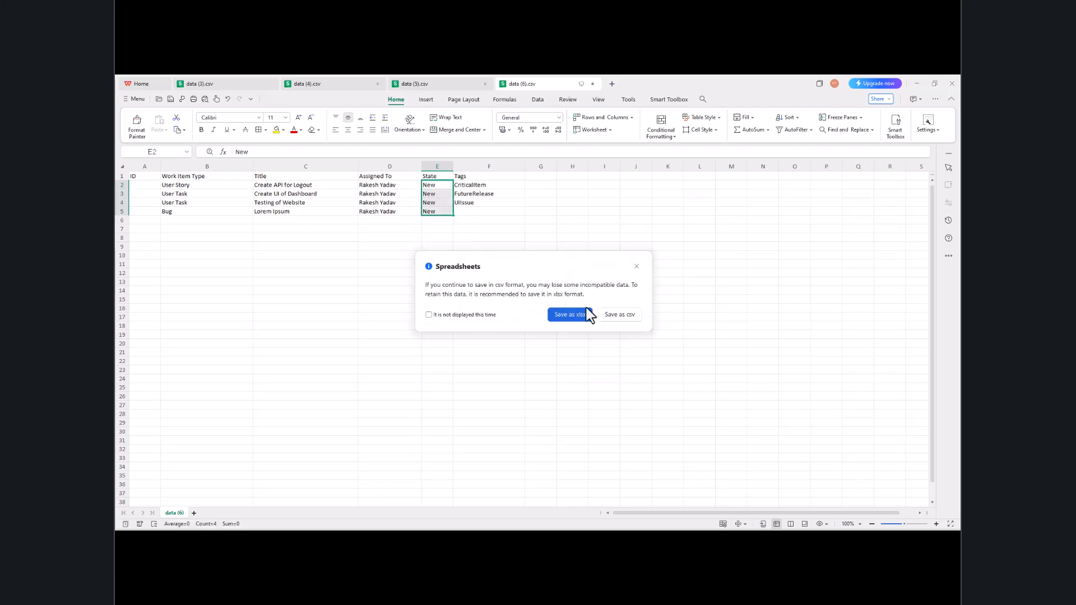
{"action": "left_click", "coordinate": [628, 318]}
Step: Reload the import page, discarding the failed import, and start choosing a new CSV file
{"action": "left_click", "coordinate": [916, 84]}
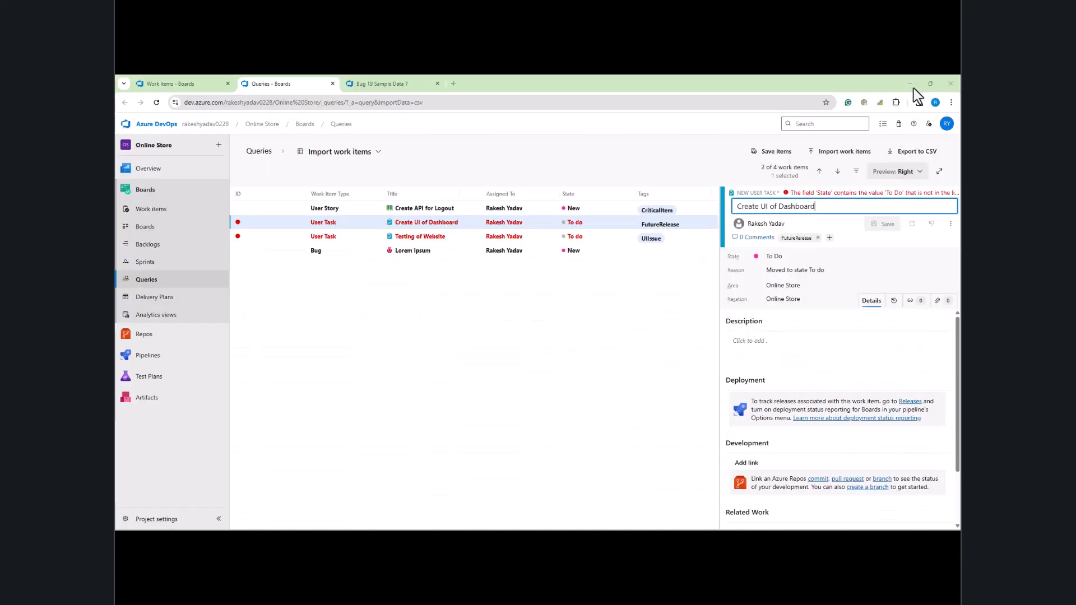
{"action": "left_click", "coordinate": [156, 103]}
{"action": "left_click", "coordinate": [576, 159]}
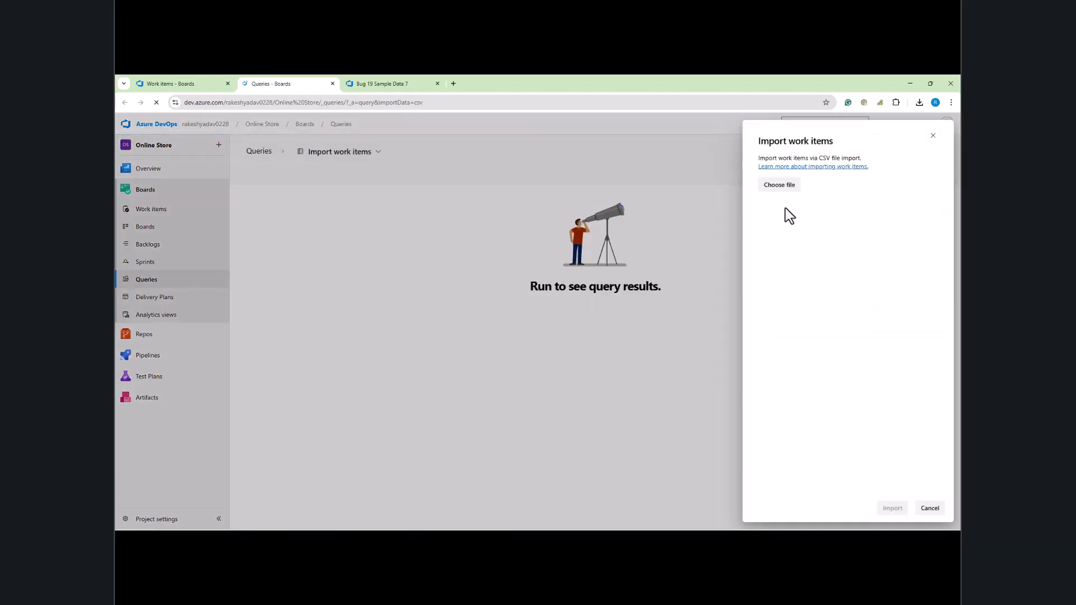
{"action": "left_click", "coordinate": [791, 188]}
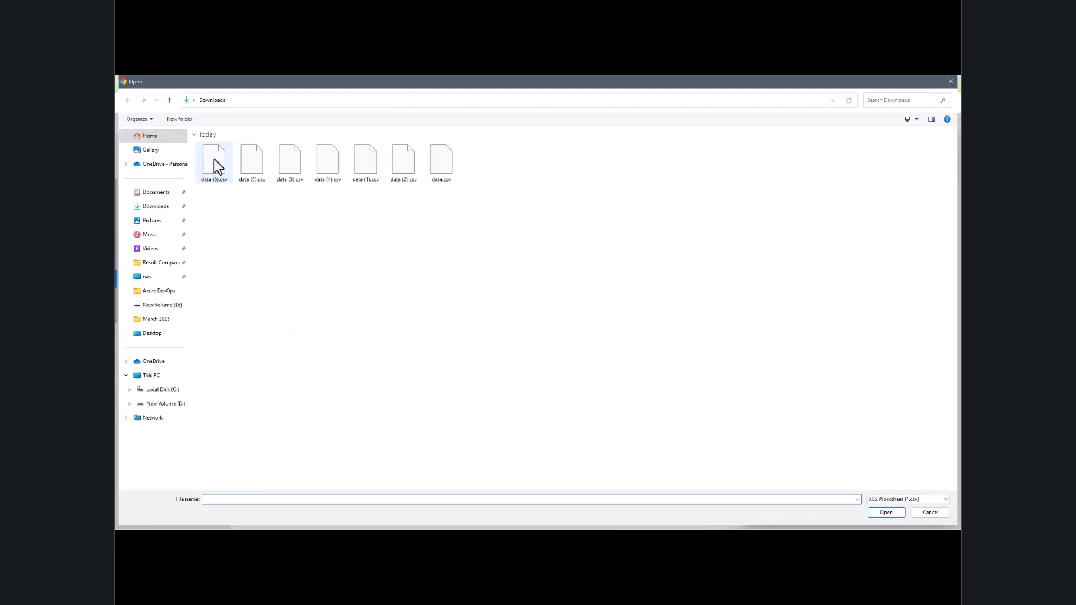
Step: Import data (6).csv to preview the four work items in the New state
{"action": "double_click", "coordinate": [213, 159]}
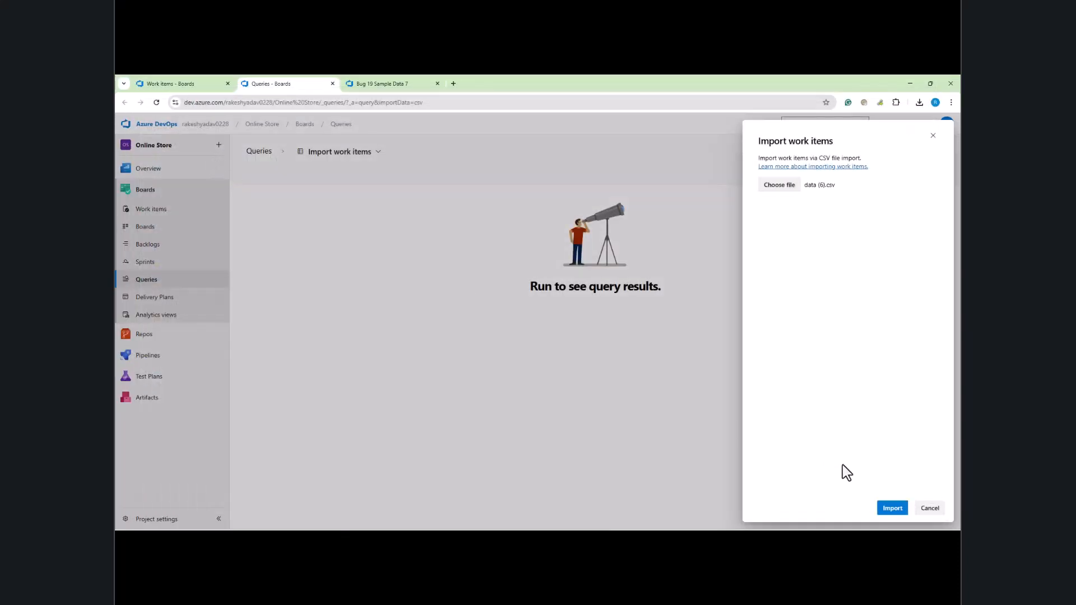
{"action": "left_click", "coordinate": [898, 509]}
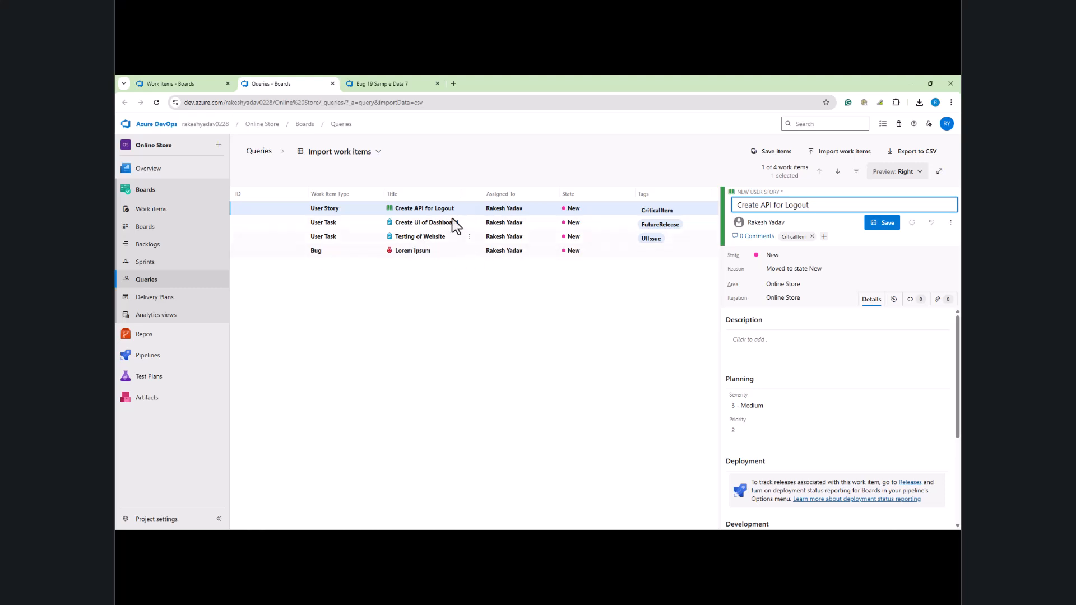
Step: Select the Create UI of Dashboard row and resize the pane to show State and Tags
{"action": "left_click", "coordinate": [355, 224]}
{"action": "left_click_drag", "start_coordinate": [718, 317], "coordinate": [572, 317]}
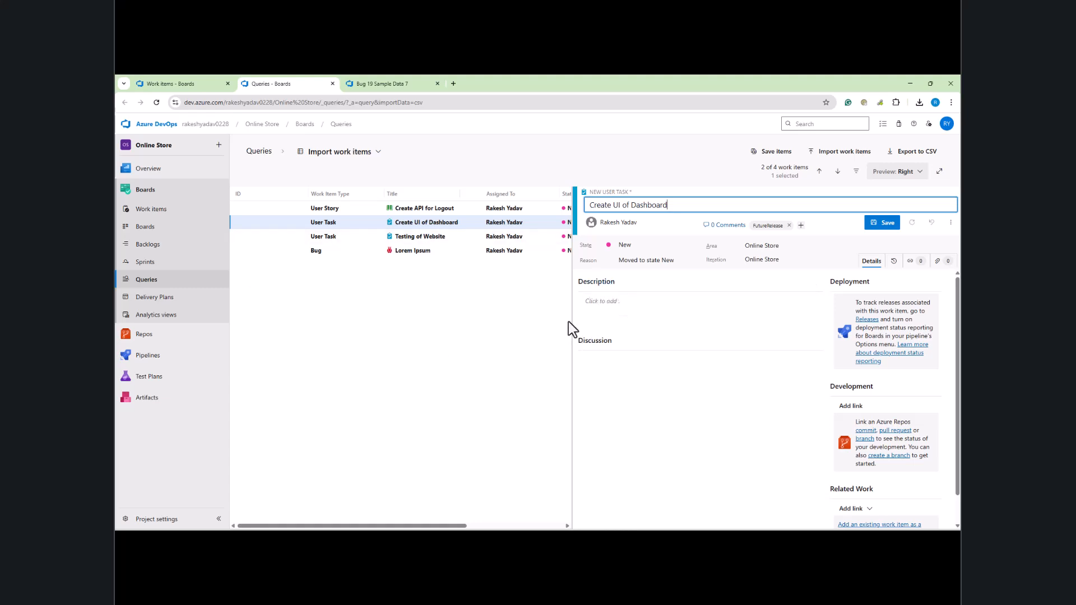
{"action": "left_click_drag", "start_coordinate": [572, 314], "coordinate": [671, 314]}
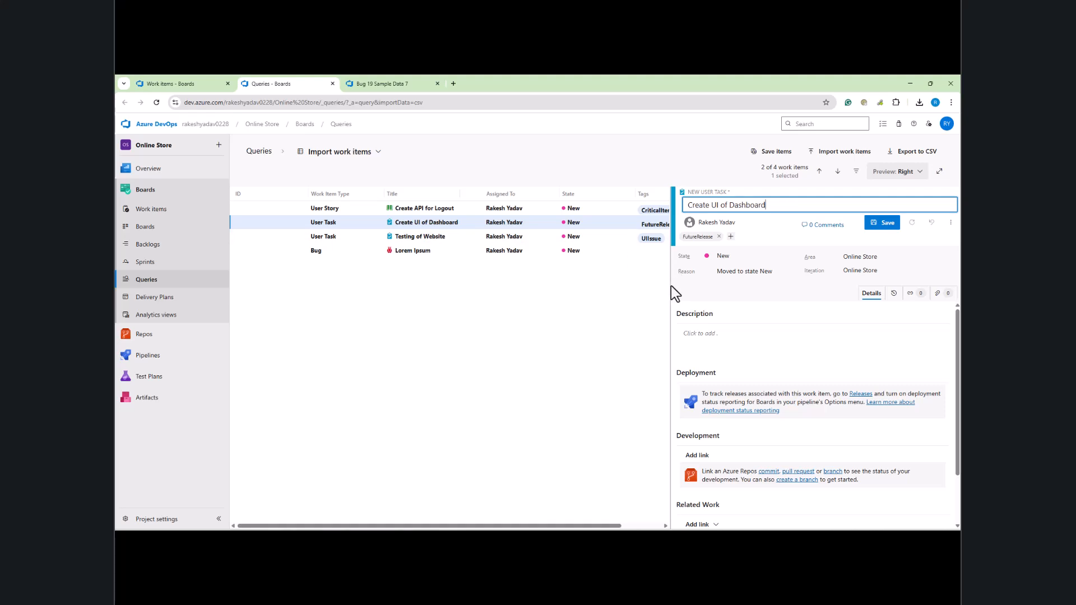
{"action": "left_click_drag", "start_coordinate": [671, 285], "coordinate": [729, 287]}
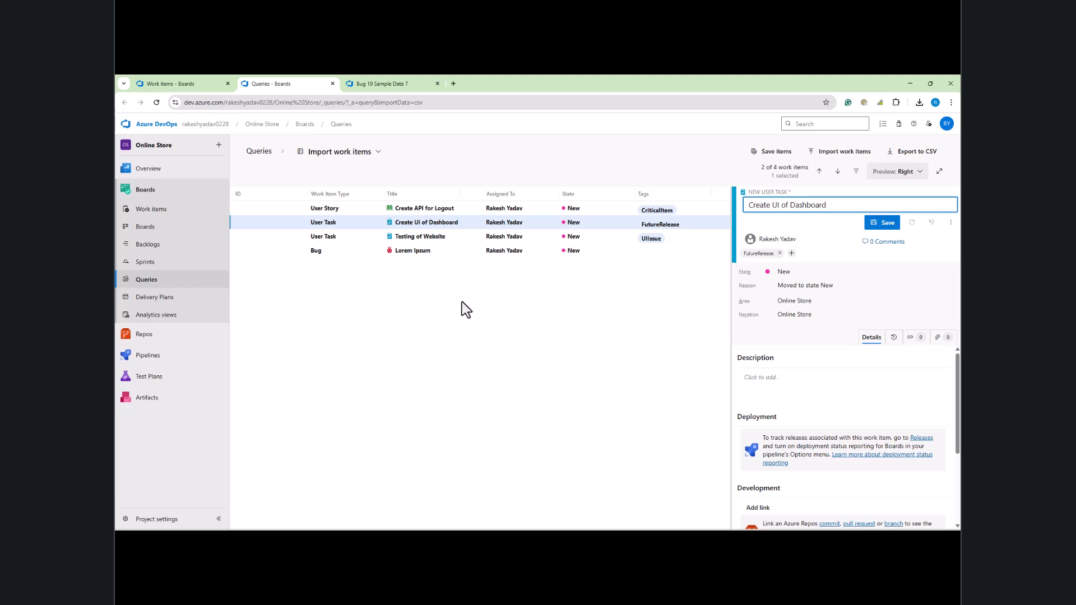
Step: Save the four imported items as IDs 20–23 and acknowledge the success message
{"action": "left_click", "coordinate": [772, 159]}
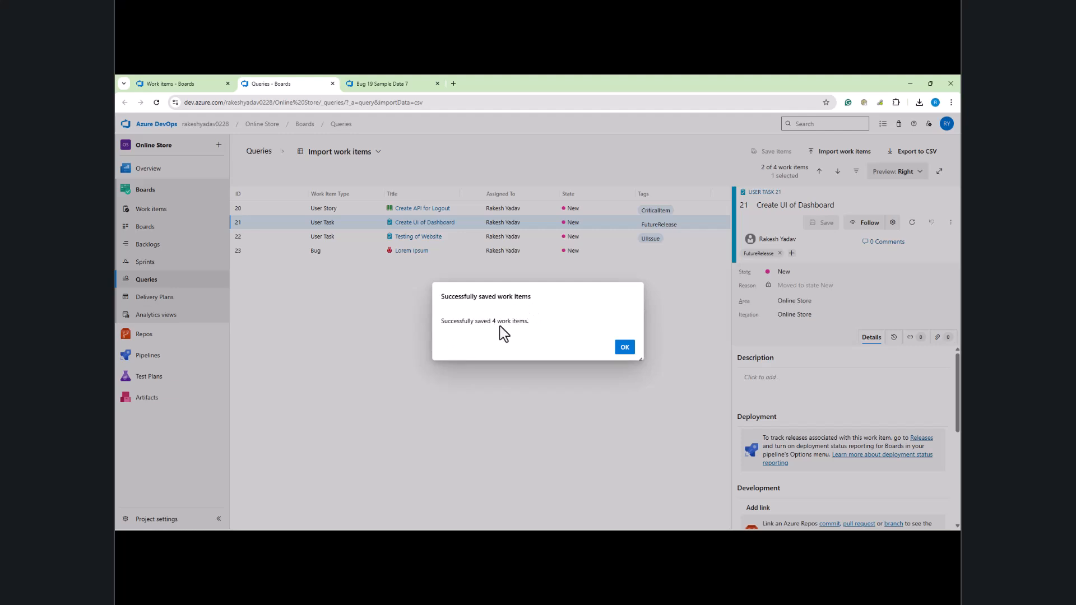
{"action": "left_click", "coordinate": [624, 347]}
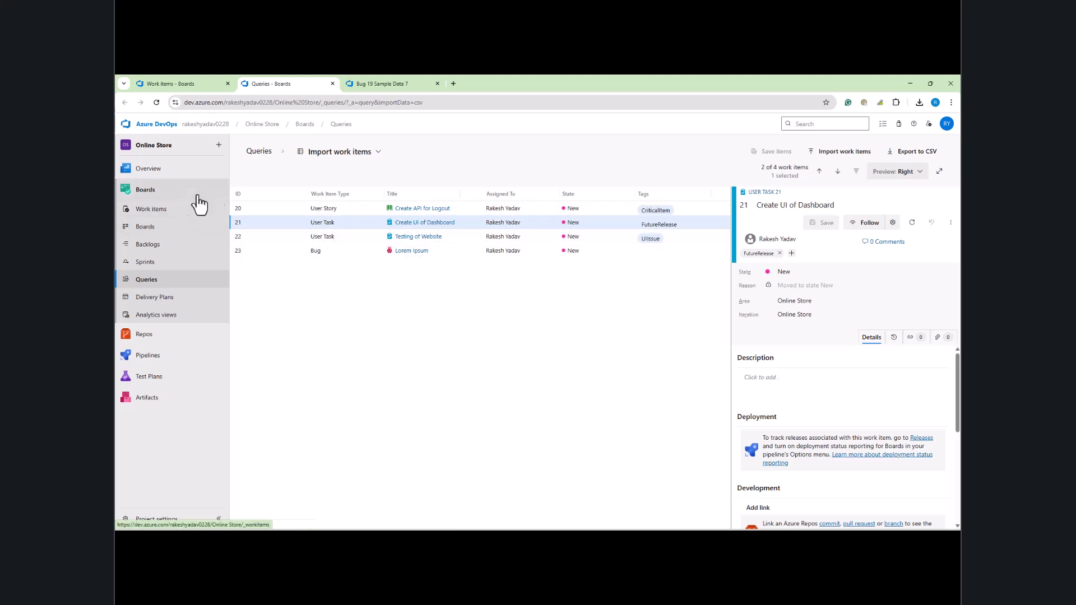
{"action": "left_click", "coordinate": [161, 218]}
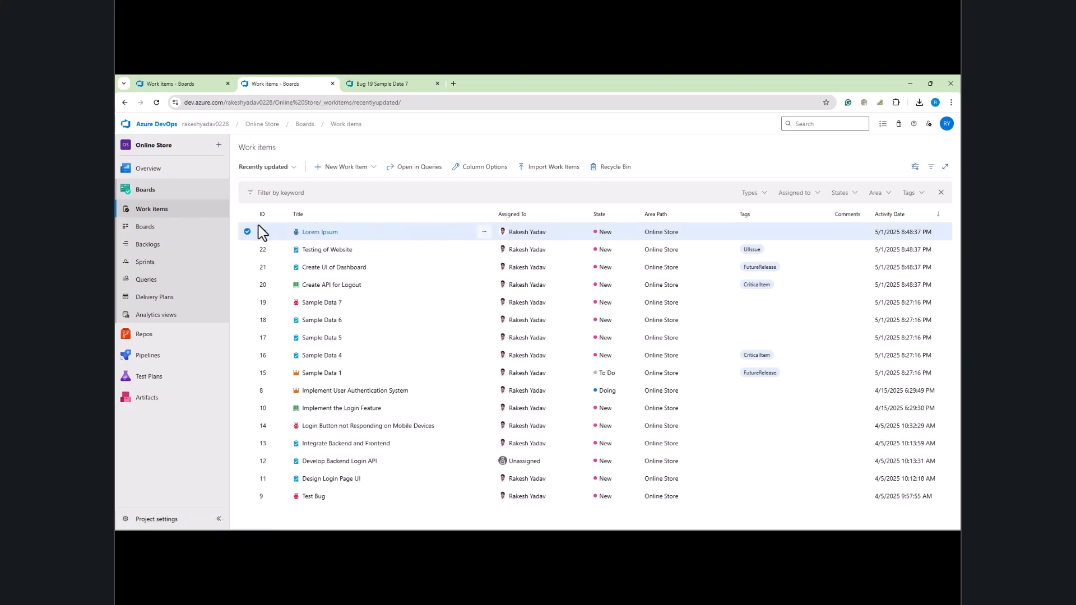
Step: Sort the Work items list by ID descending and compare it with the CSV spreadsheet
{"action": "left_click", "coordinate": [270, 216]}
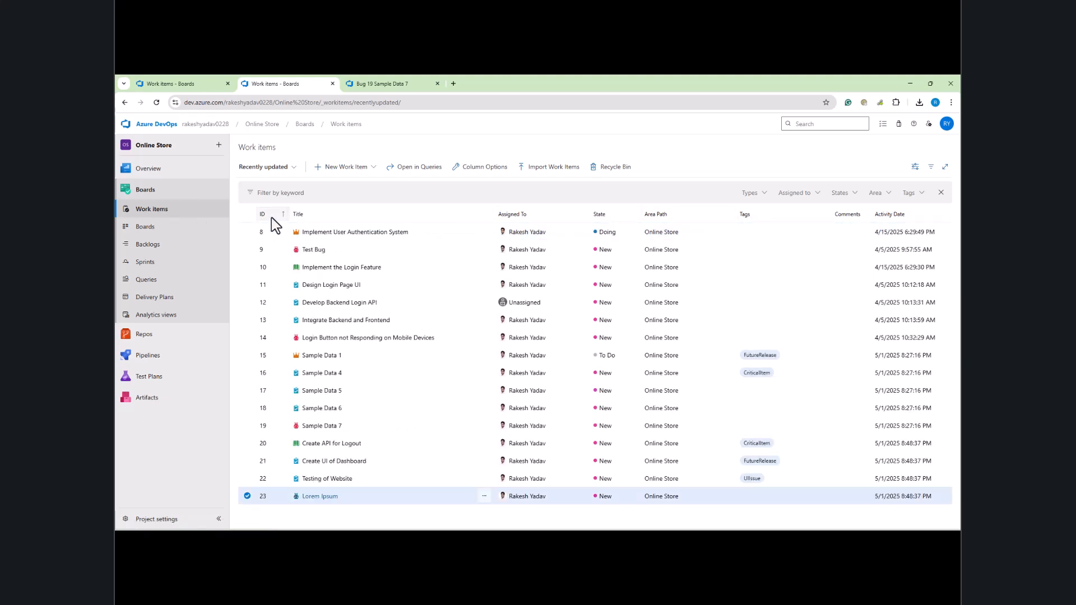
{"action": "left_click", "coordinate": [271, 216]}
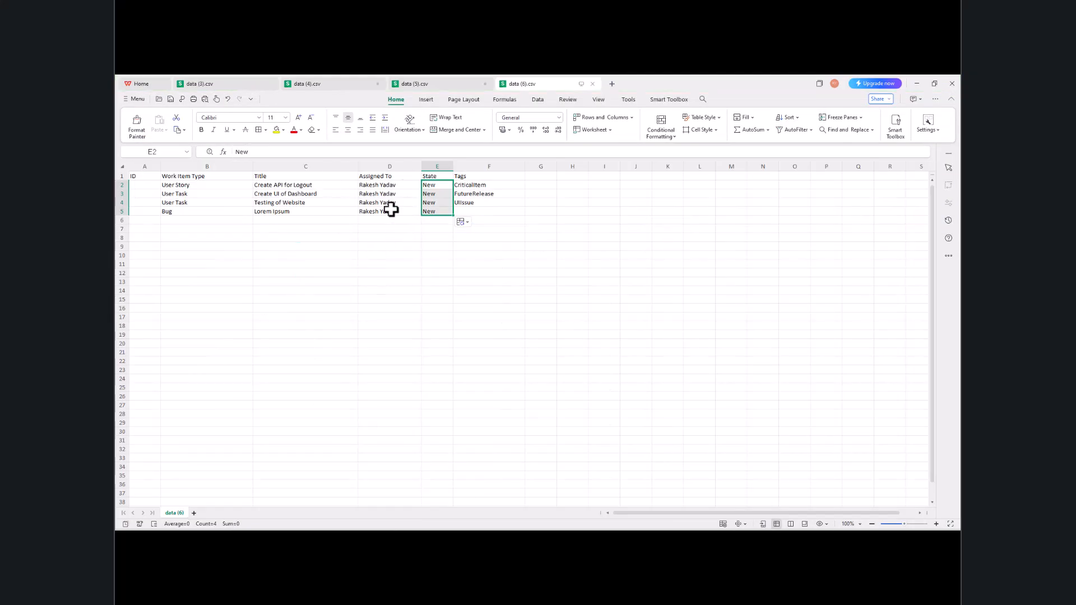
{"action": "left_click", "coordinate": [917, 83]}
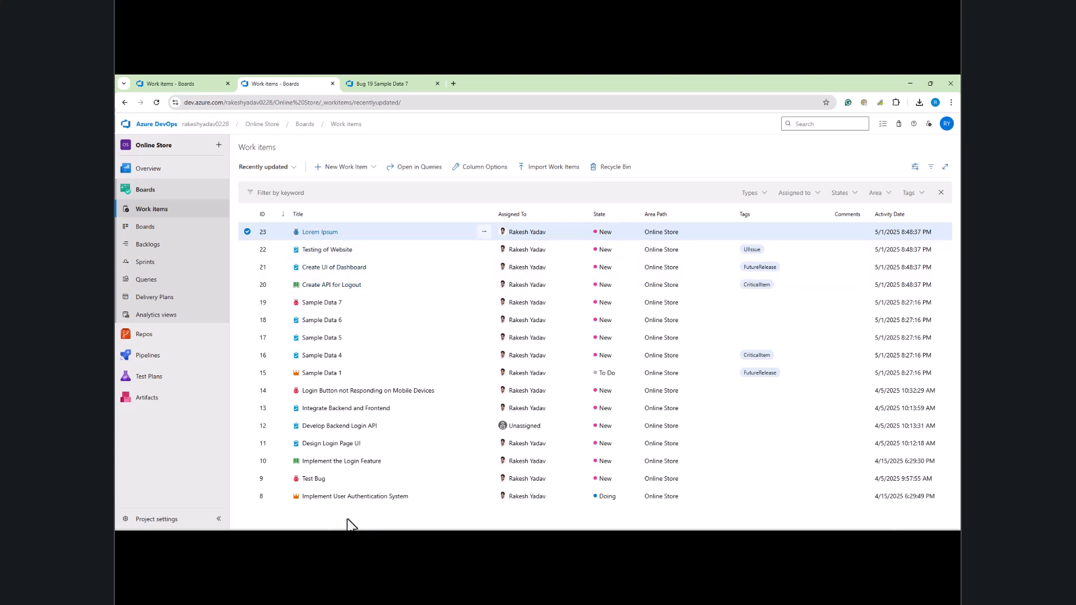
{"action": "key", "text": "alt+Tab"}
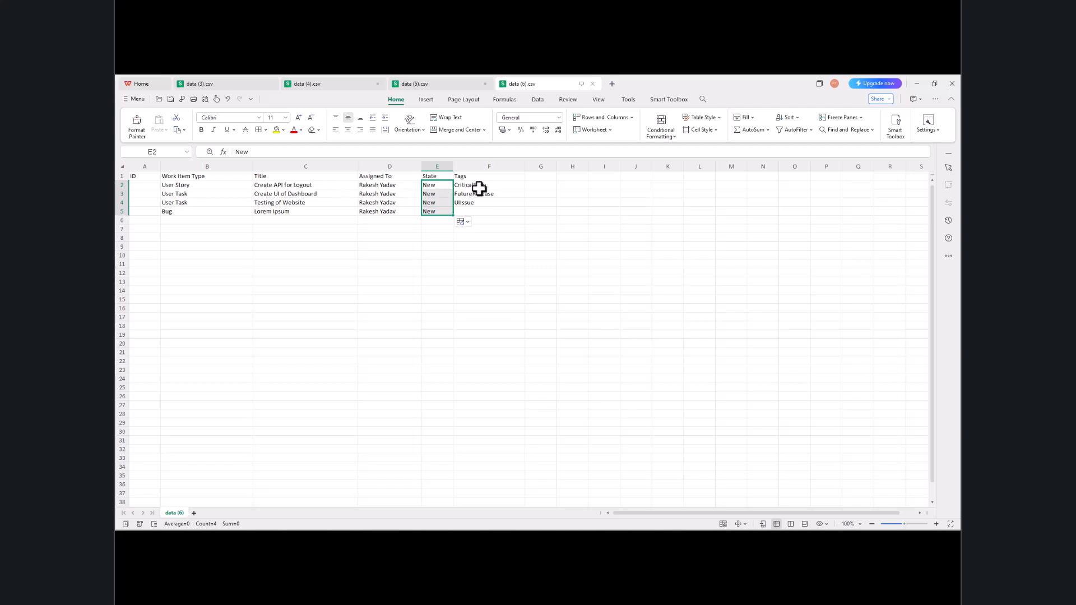
{"action": "left_click", "coordinate": [917, 84]}
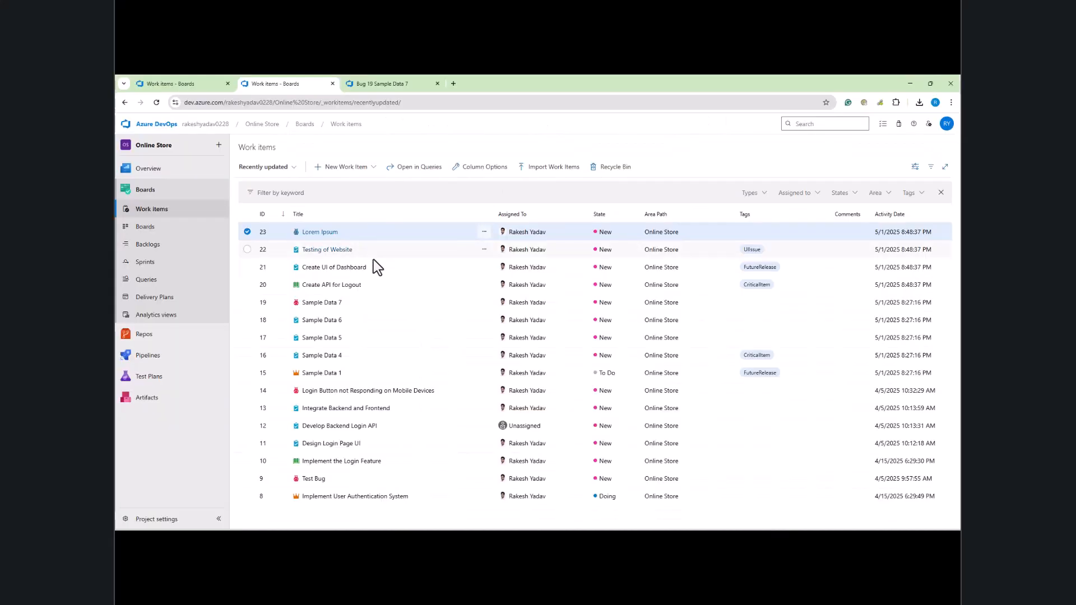
Step: Open User Story 20 (Create API for Logout) and User Task 21 (Create UI of Dashboard) in new tabs
{"action": "left_click", "coordinate": [336, 286], "text": "ctrl"}
{"action": "left_click", "coordinate": [380, 84]}
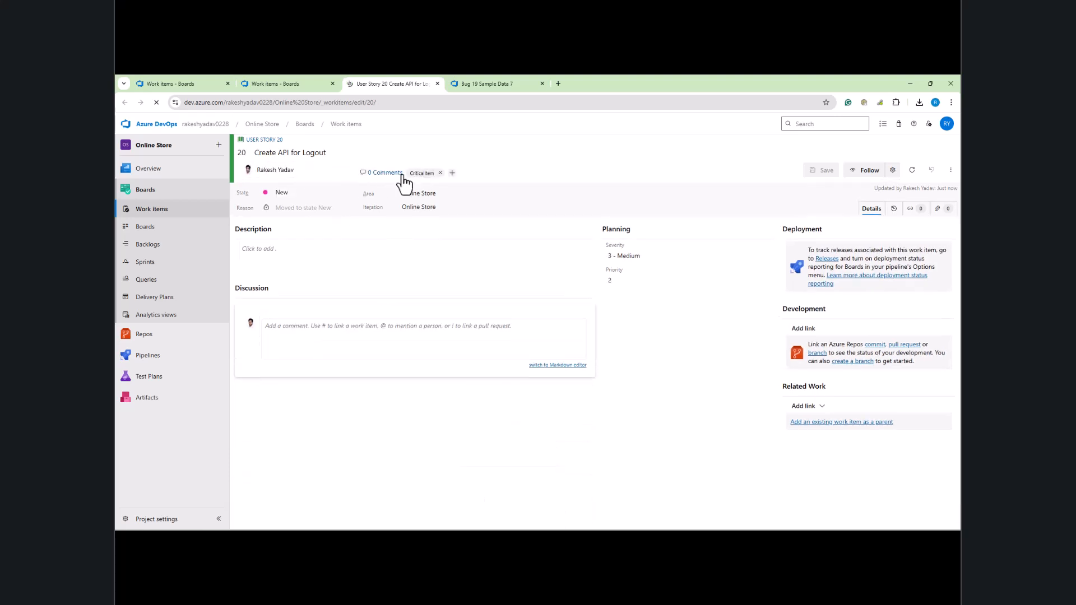
{"action": "left_click", "coordinate": [288, 82]}
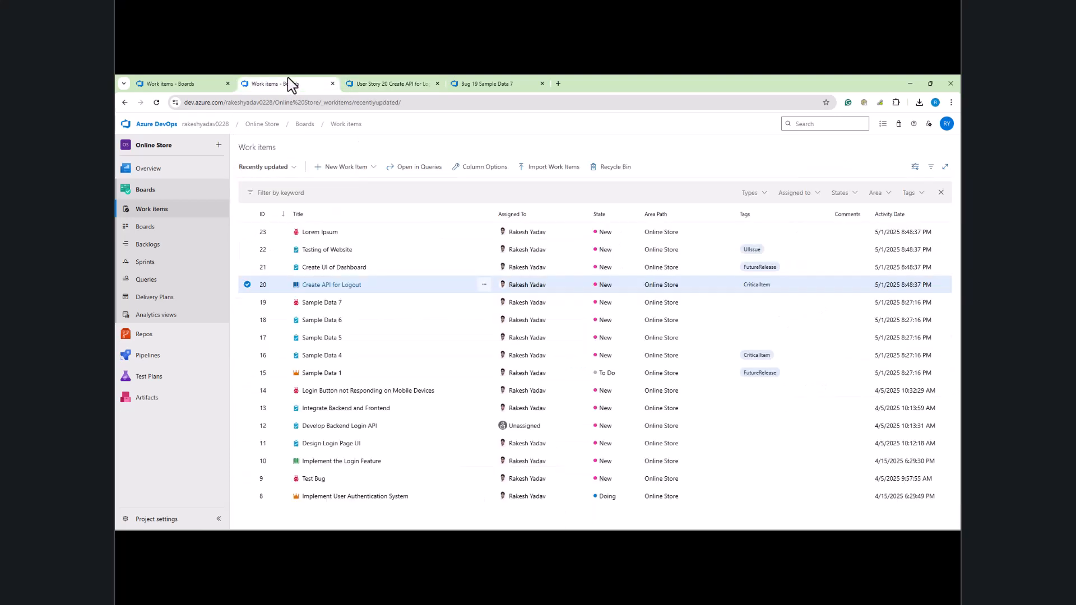
{"action": "left_click", "coordinate": [329, 267], "text": "ctrl"}
{"action": "left_click", "coordinate": [475, 83]}
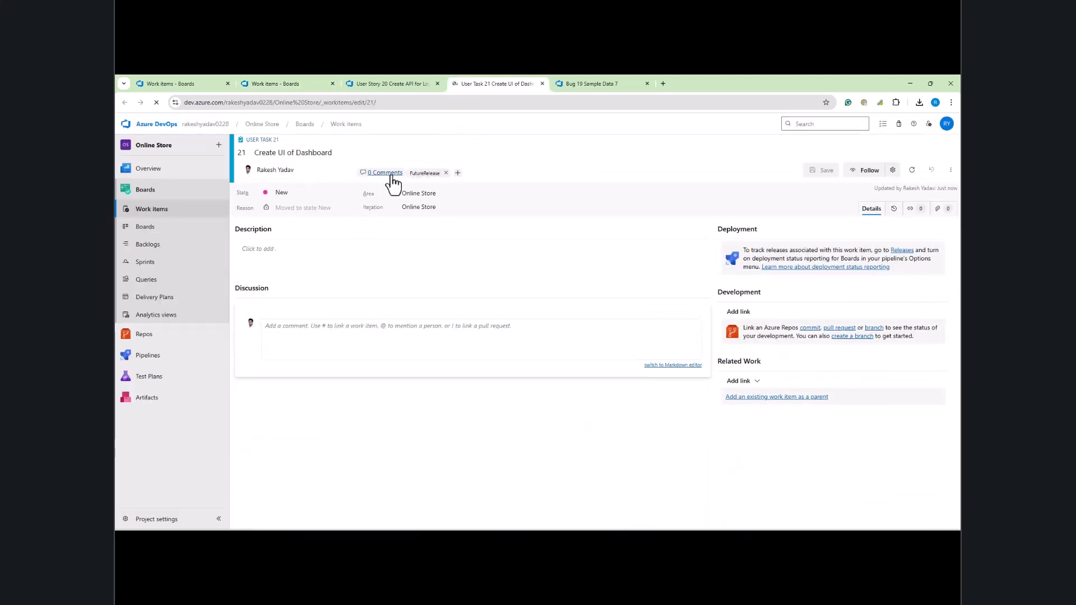
Step: Return to data (6).csv in WPS and check the Create UI of Dashboard title and FutureRelease tag
{"action": "left_click", "coordinate": [486, 541]}
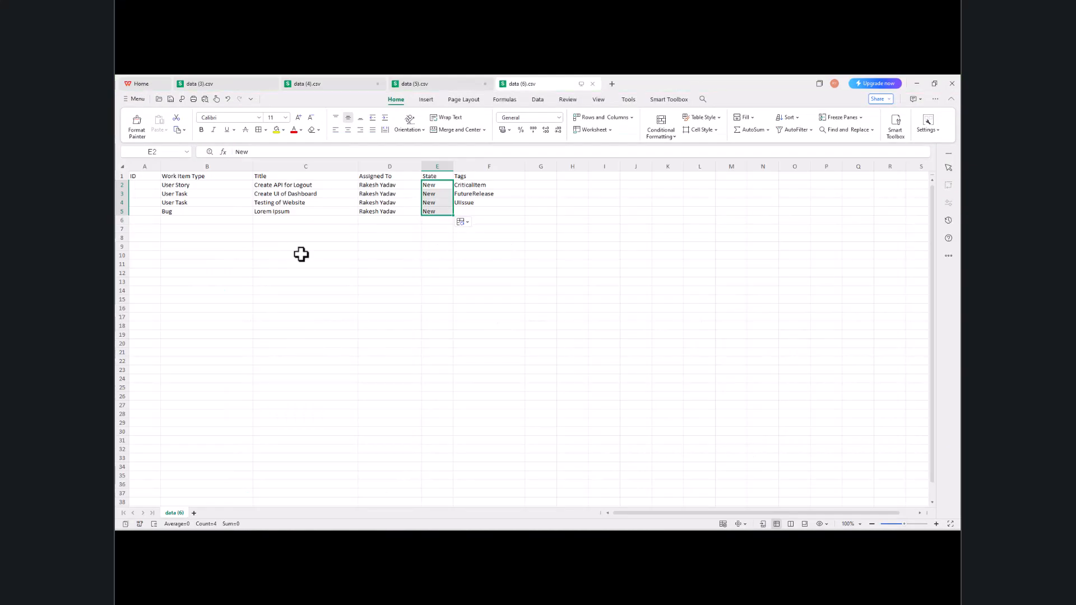
{"action": "left_click", "coordinate": [297, 194]}
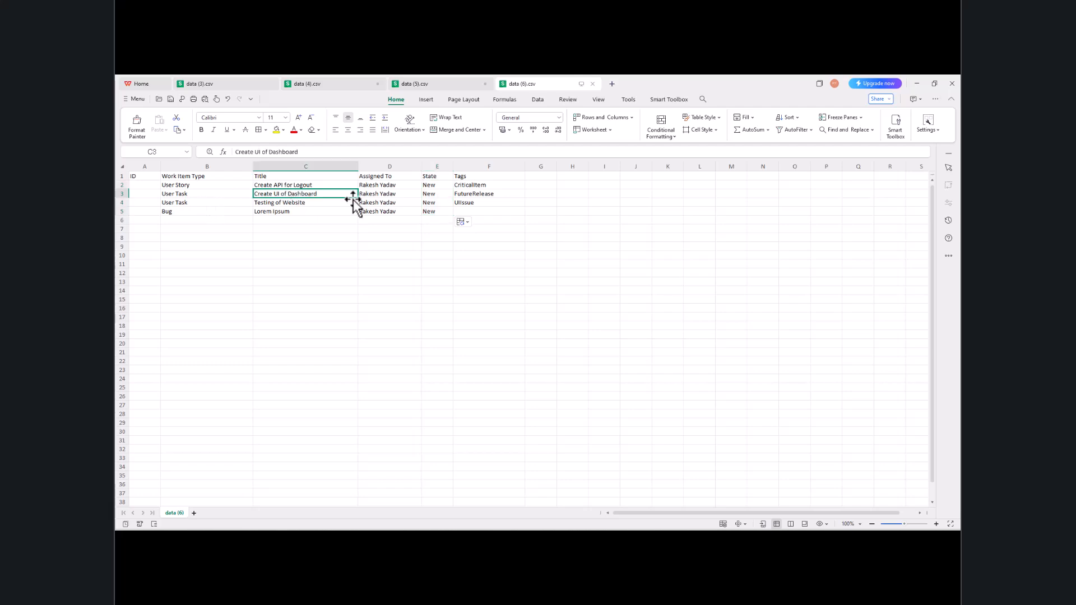
{"action": "left_click", "coordinate": [475, 196]}
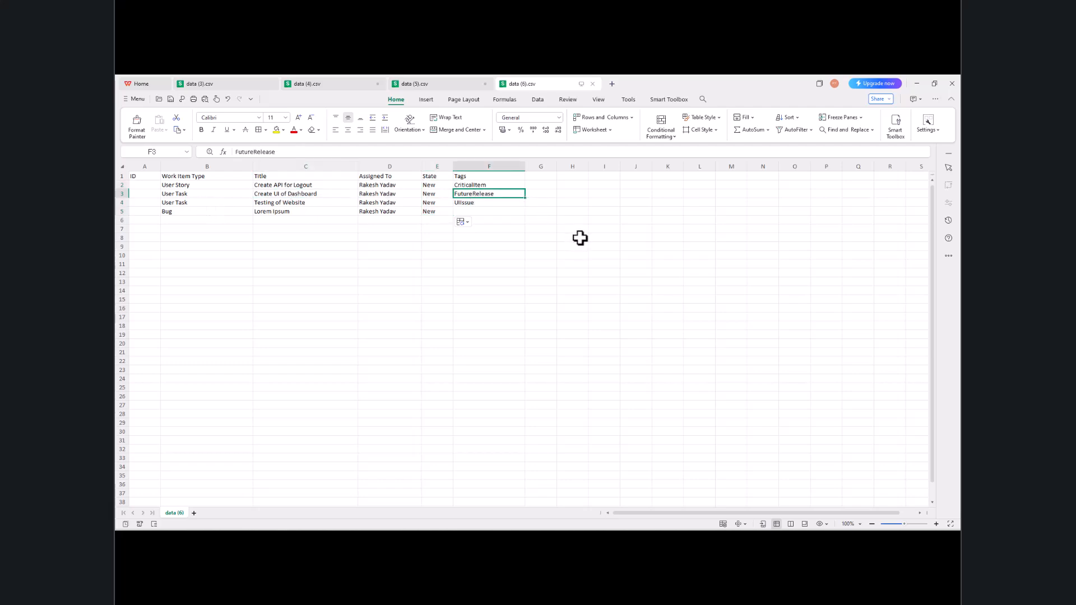